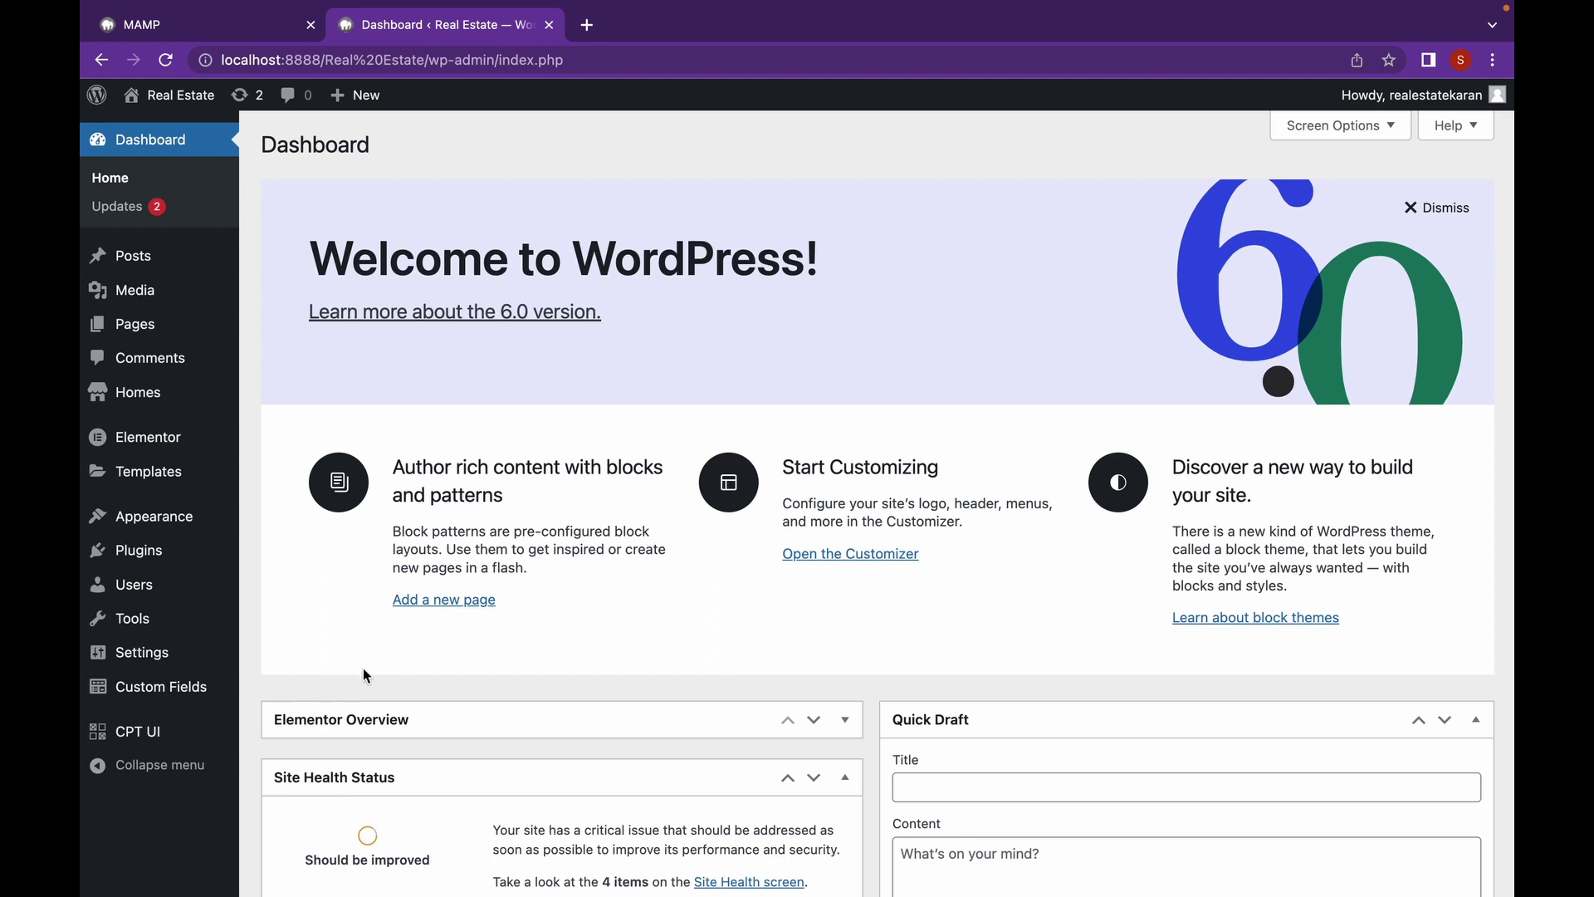
# - Open the WordPress admin dashboard of the local Real Estate site
pyautogui.moveTo(191, 330)
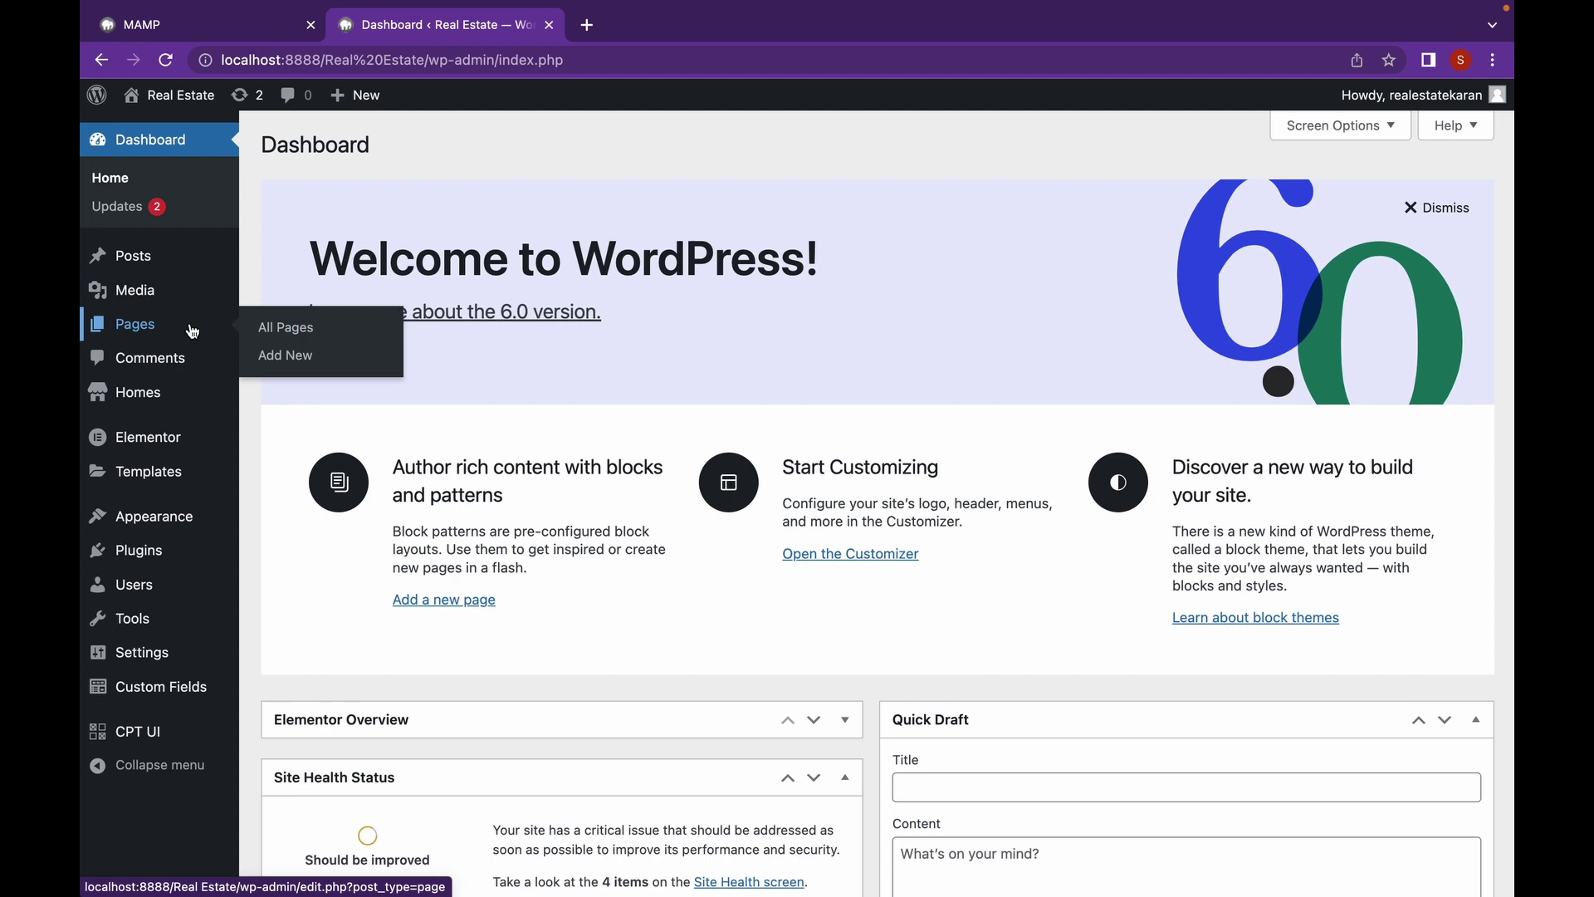
# - Open the Home page in Elementor from the front end, then hide and restore the editing panel
pyautogui.click(141, 125)
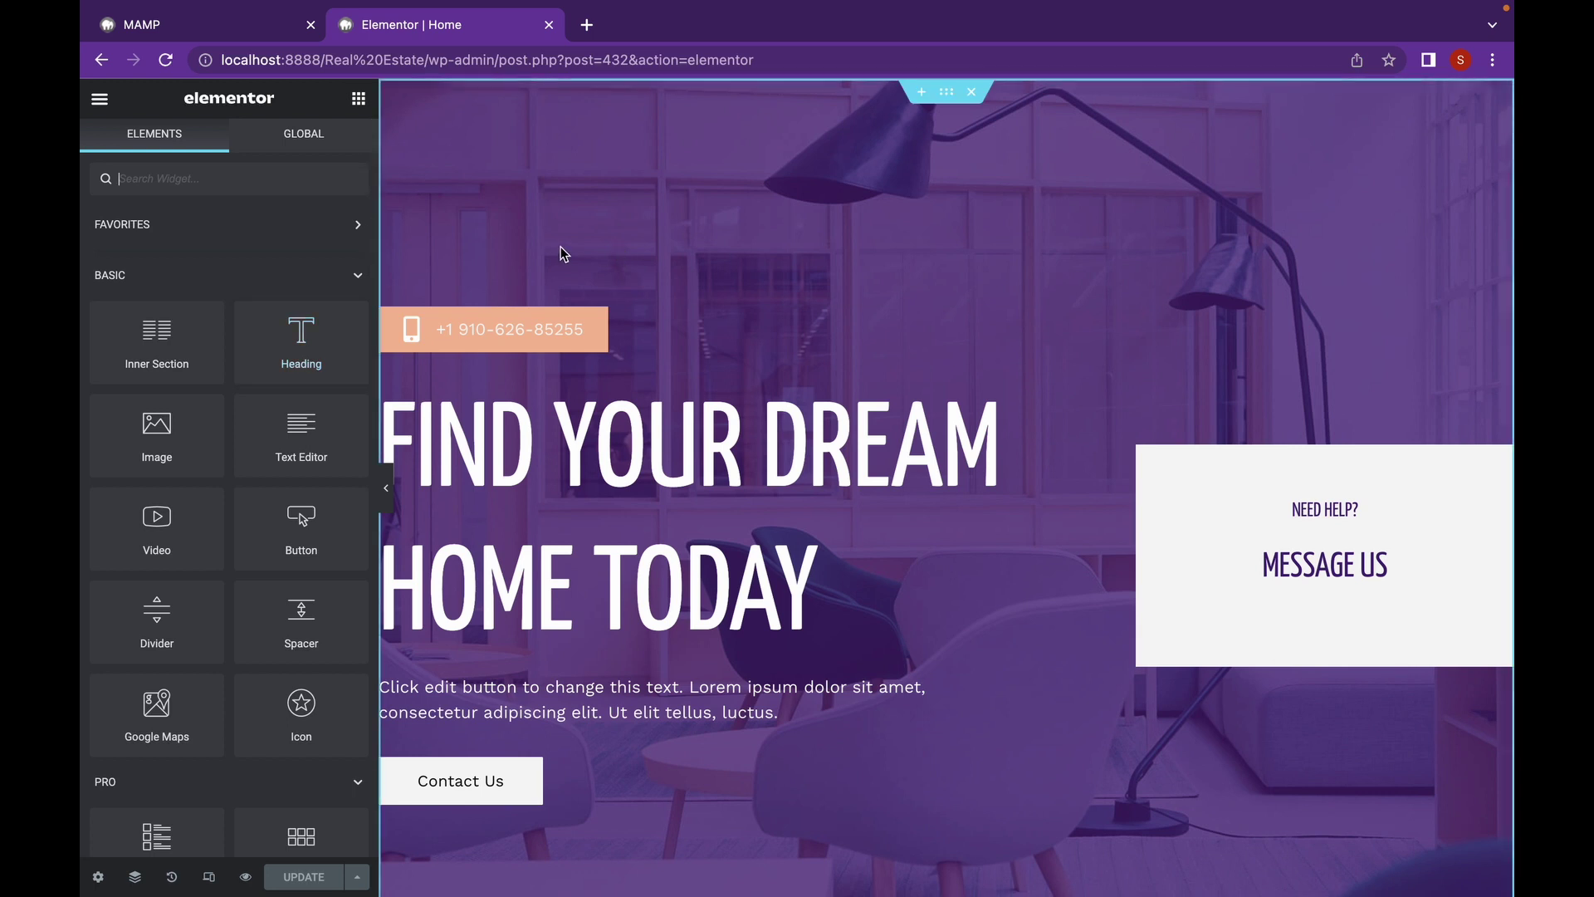
pyautogui.moveTo(97, 116)
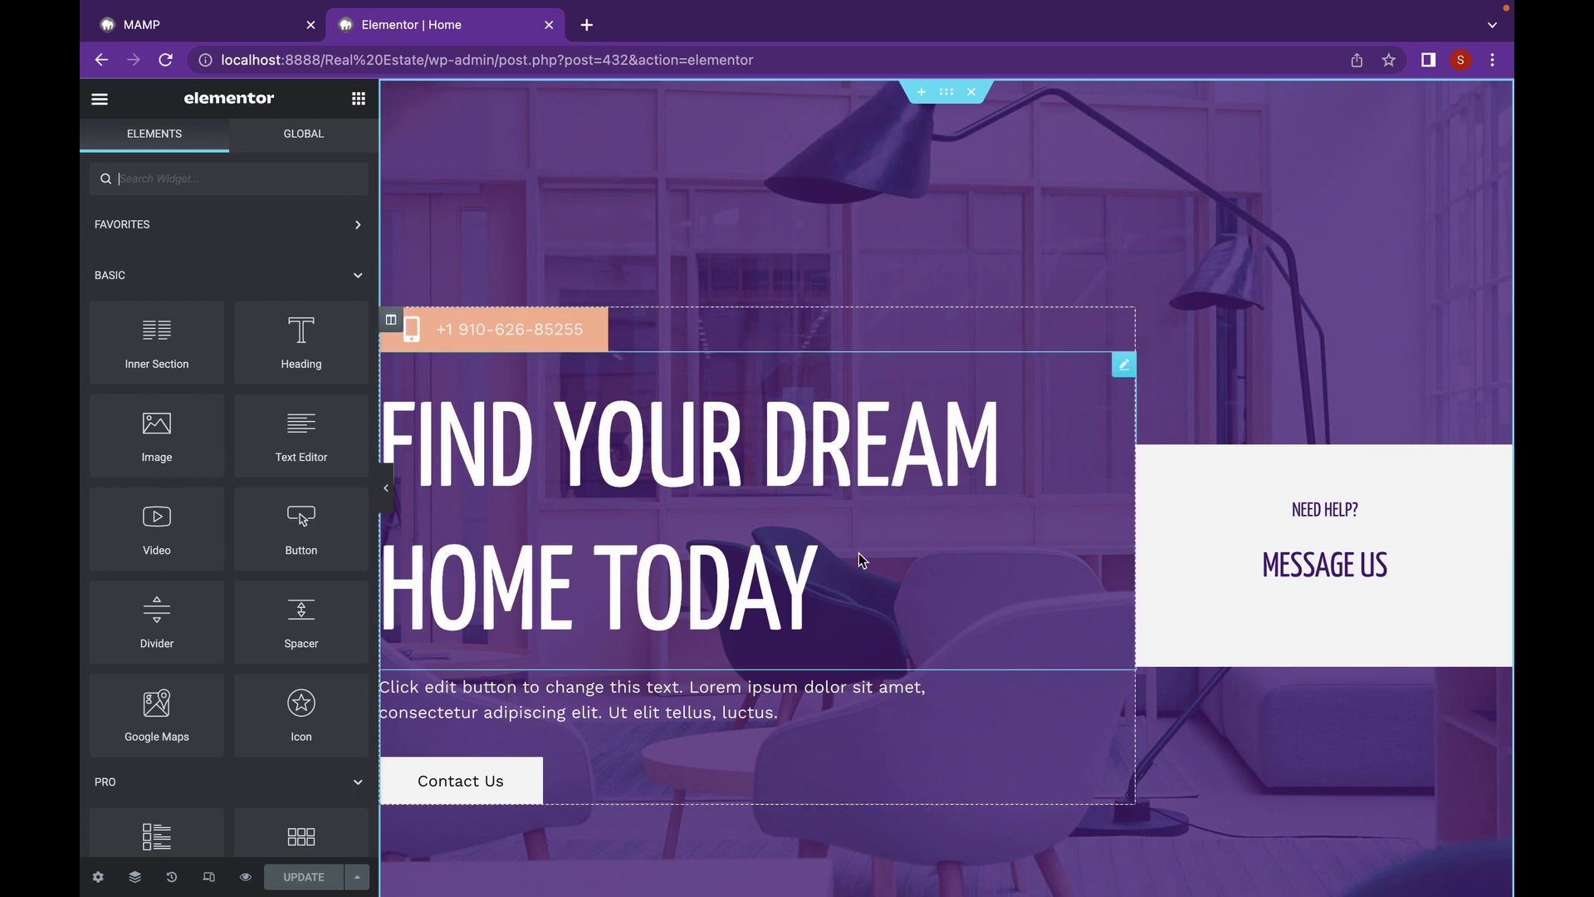
pyautogui.click(389, 495)
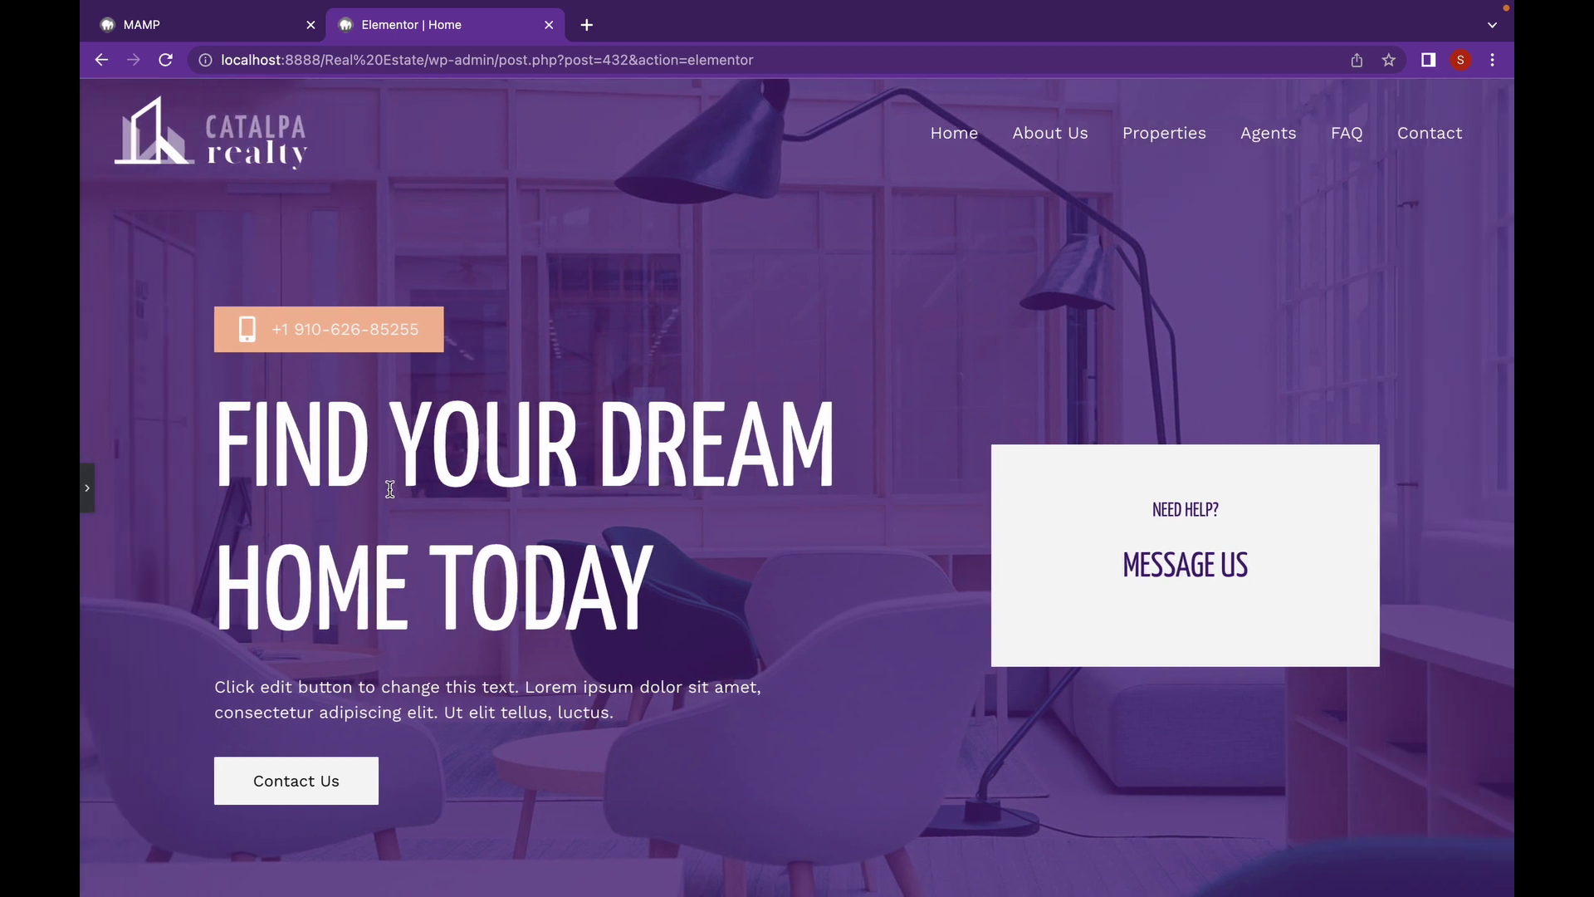
pyautogui.click(88, 487)
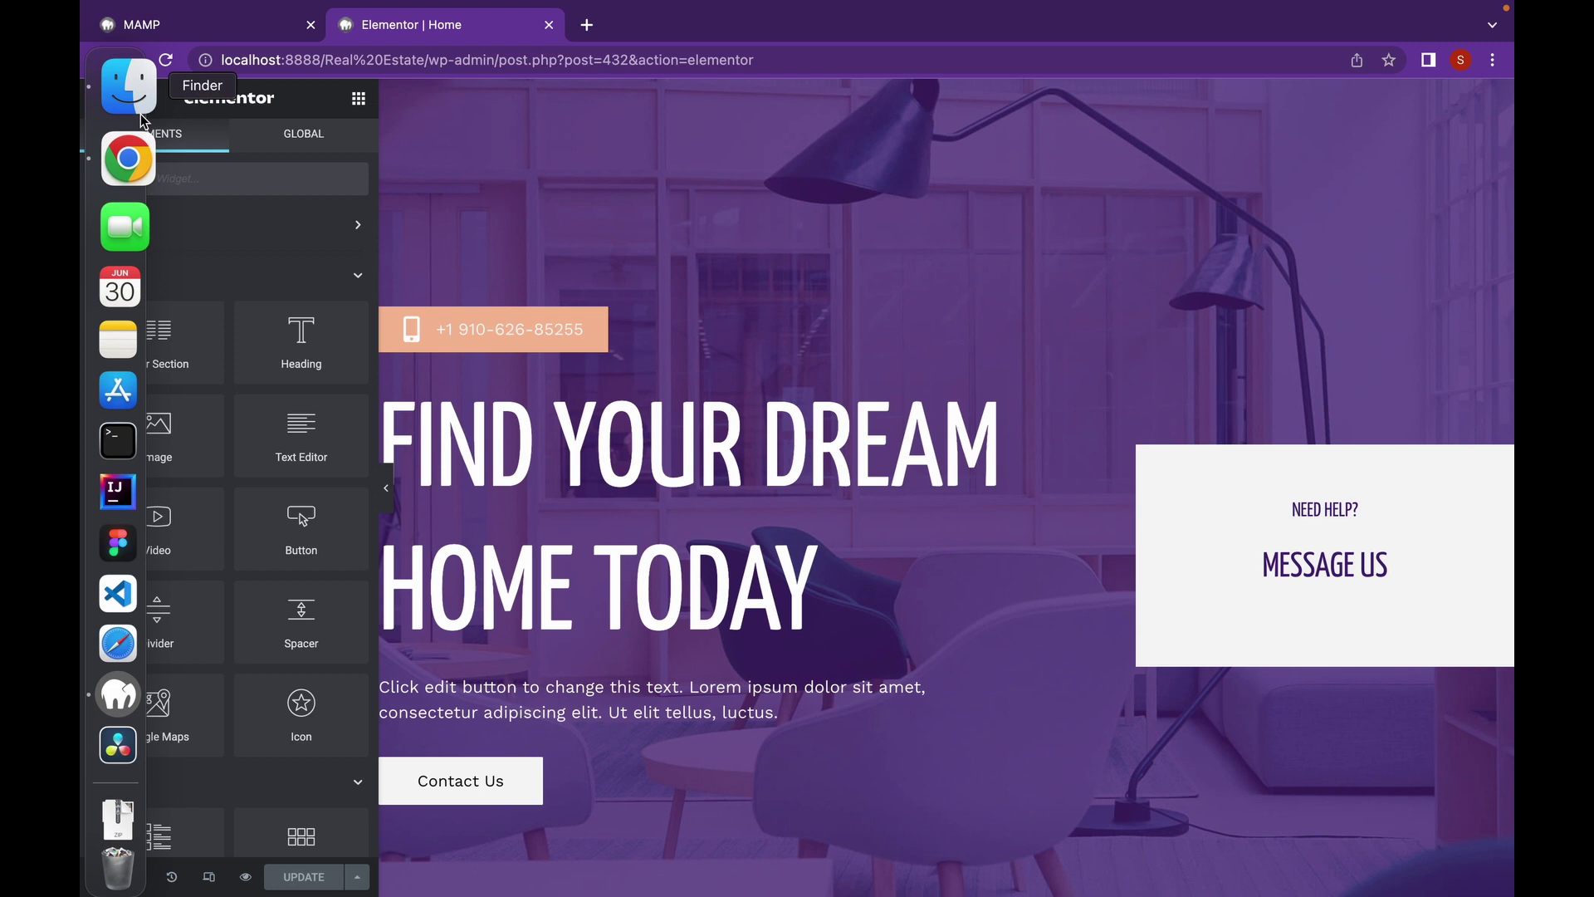
# - Exit the Elementor editor to the dashboard and go to Plugins
pyautogui.click(110, 108)
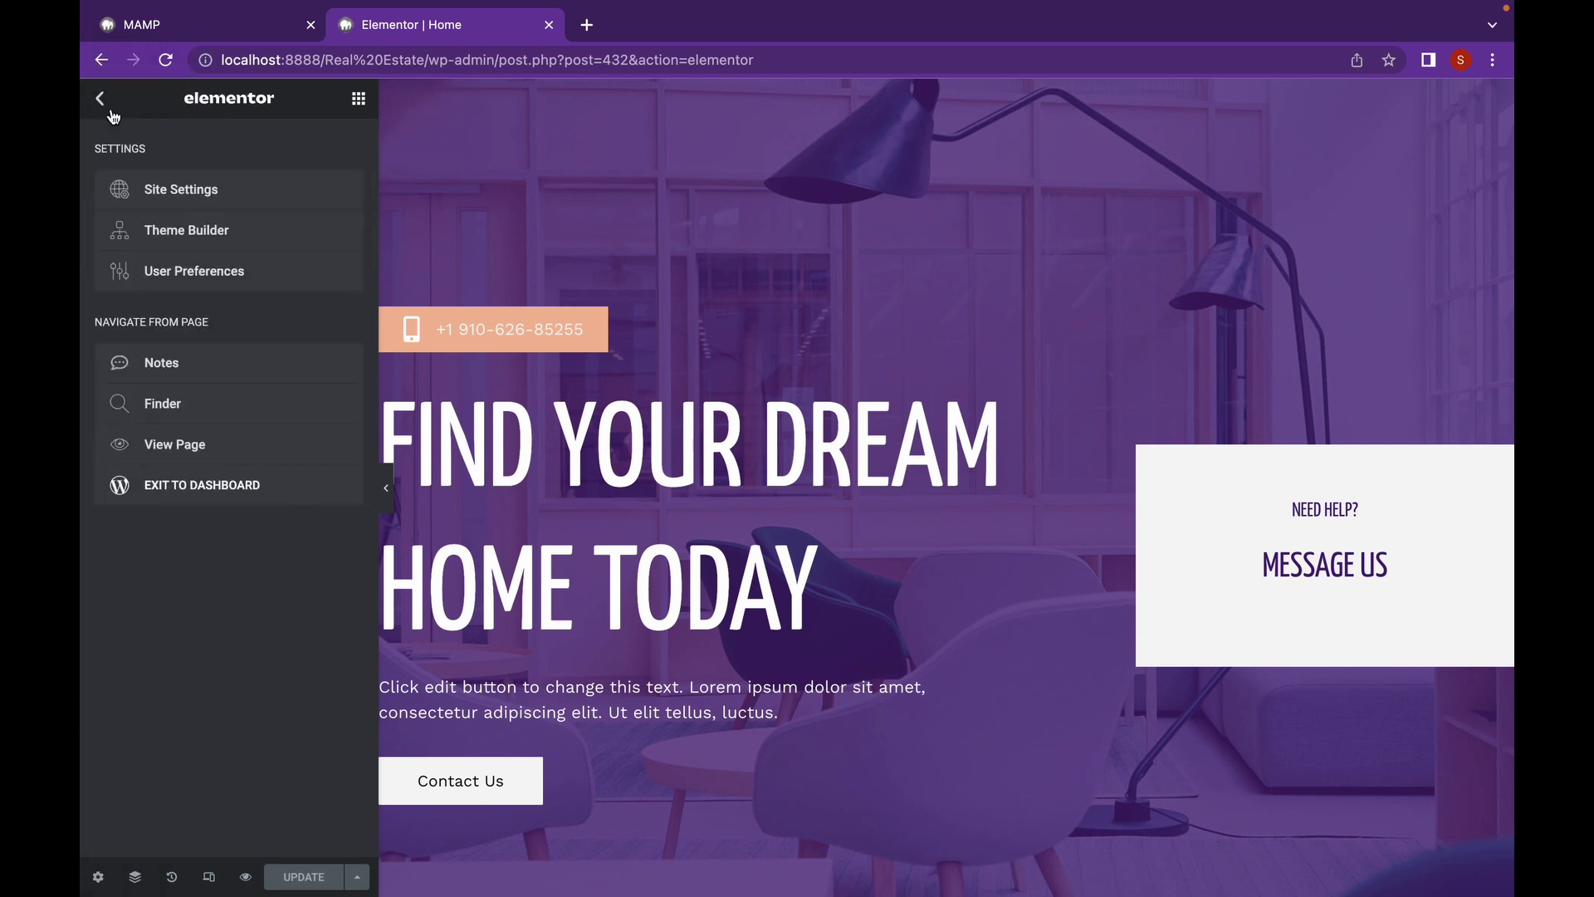
pyautogui.click(224, 487)
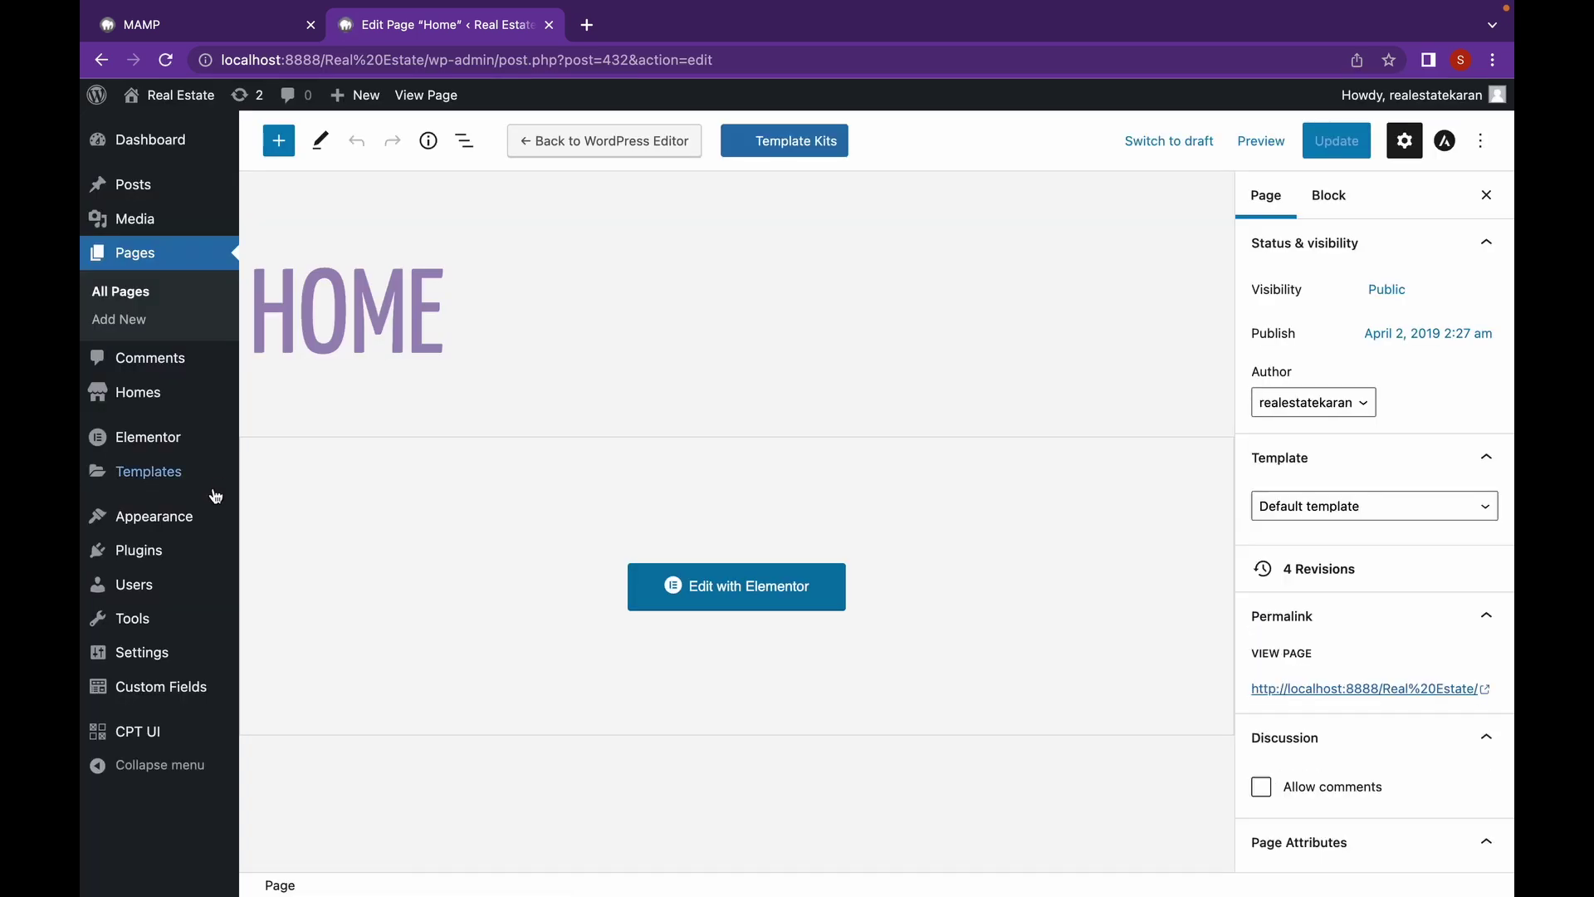
pyautogui.click(172, 562)
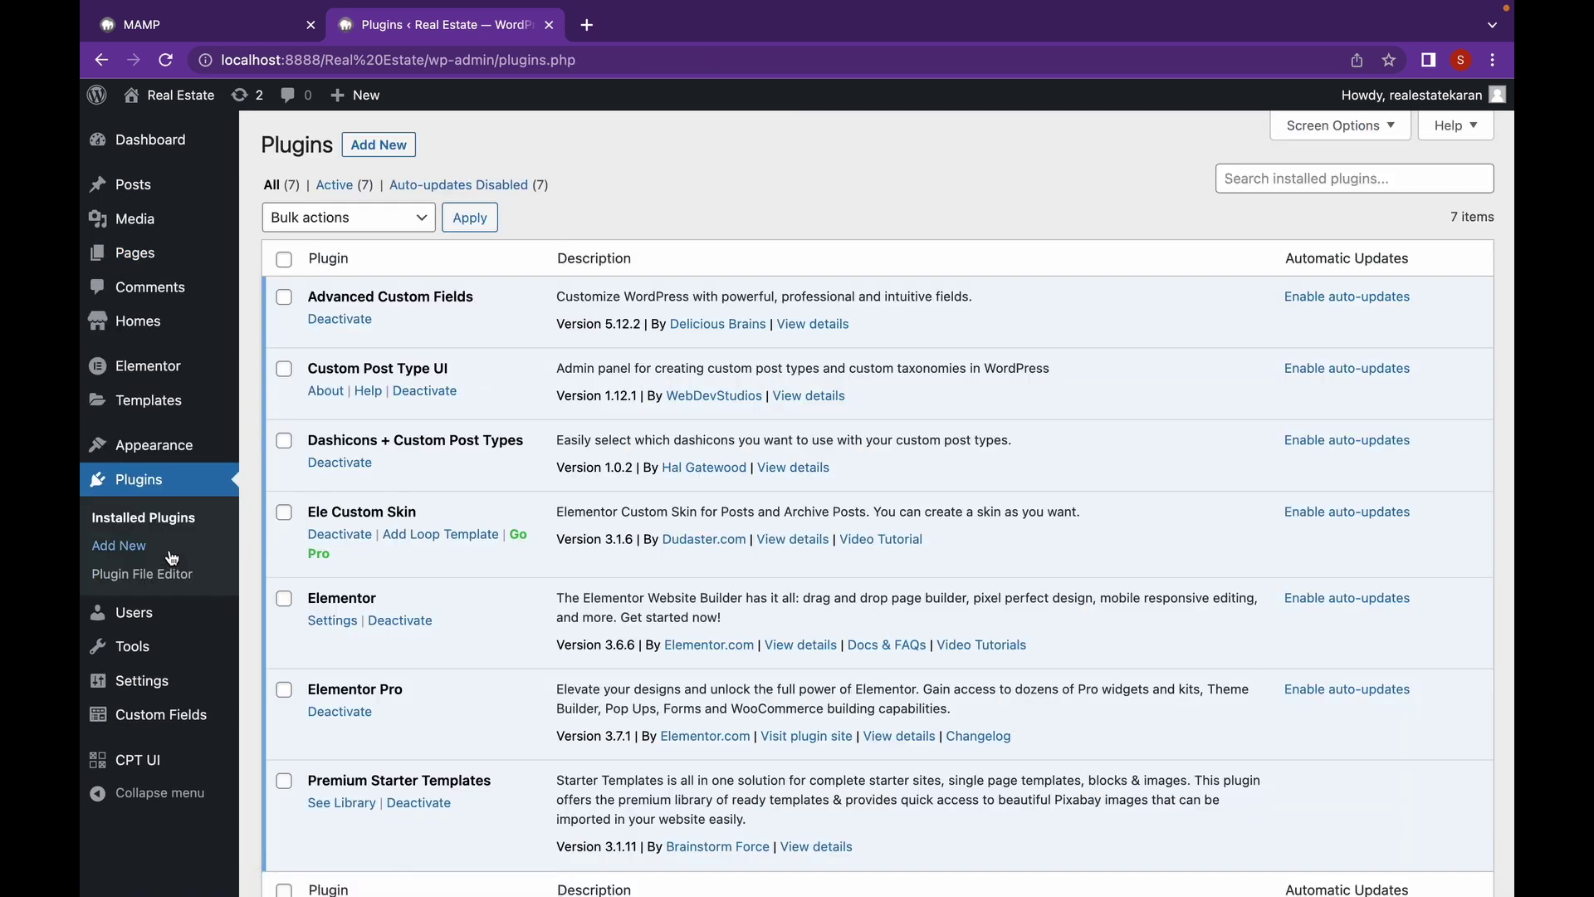
# - Search Add Plugins for 'flexible elementor panel'
pyautogui.click(385, 147)
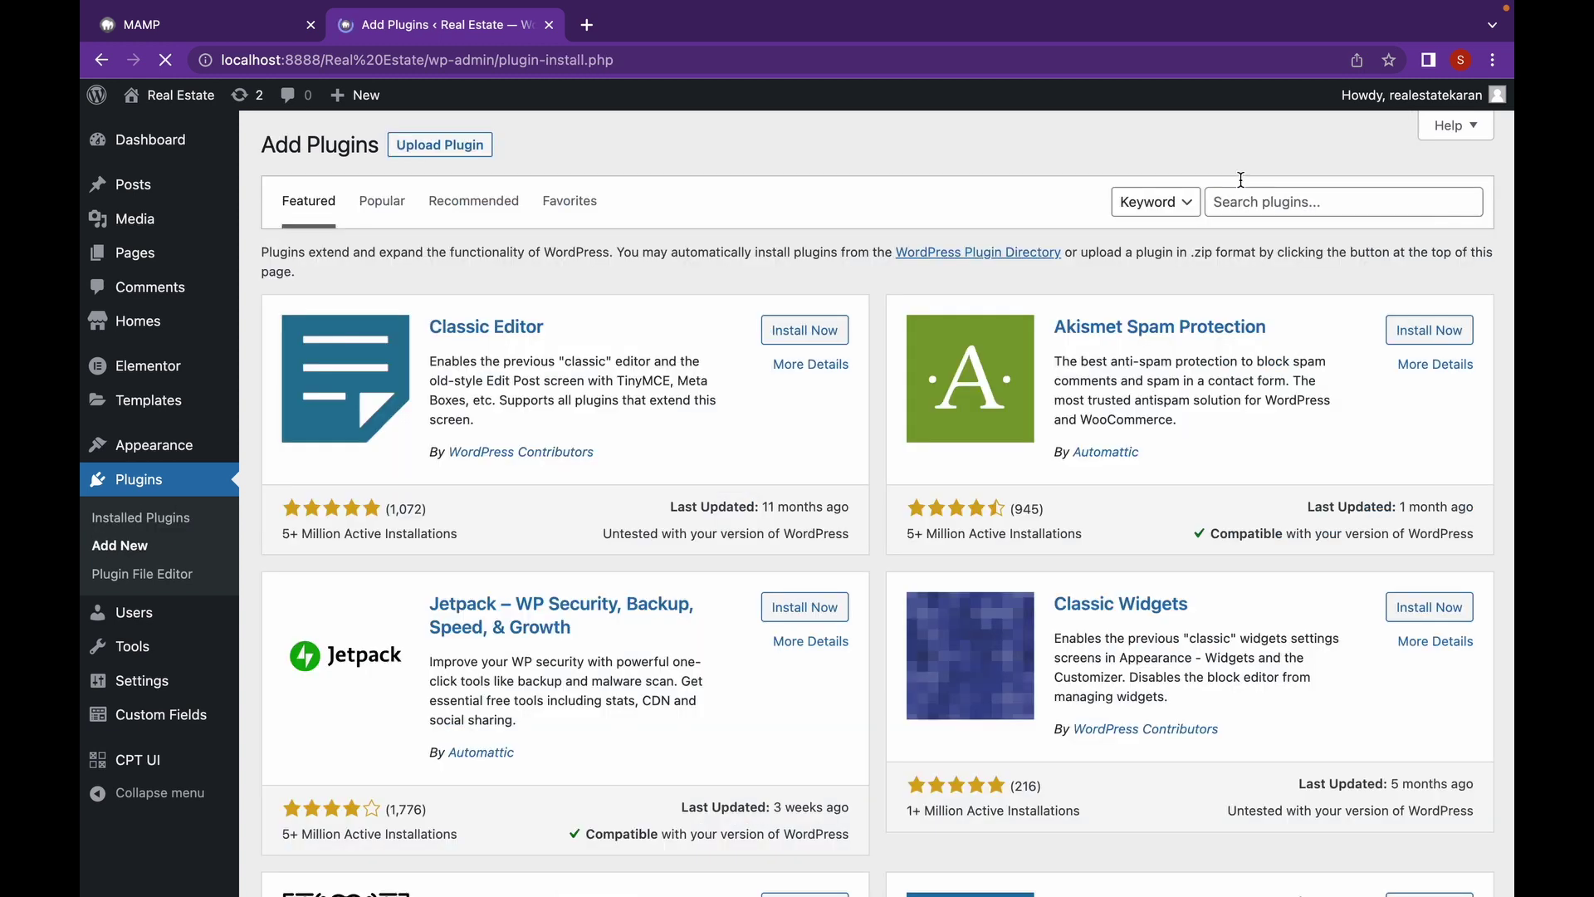
pyautogui.click(1227, 195)
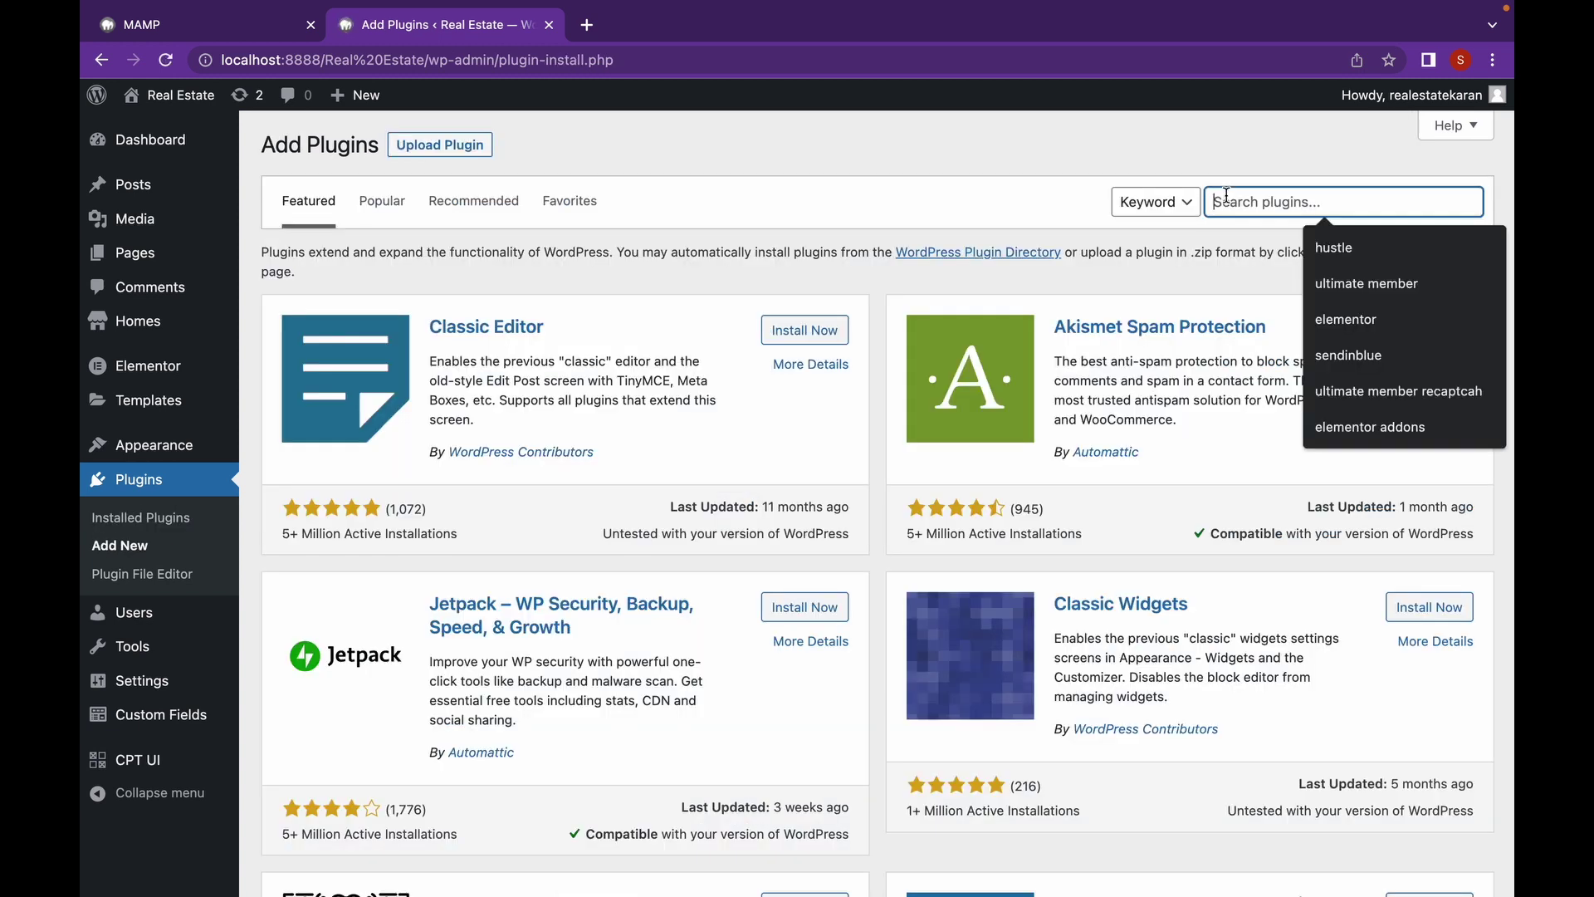
pyautogui.write('flex')
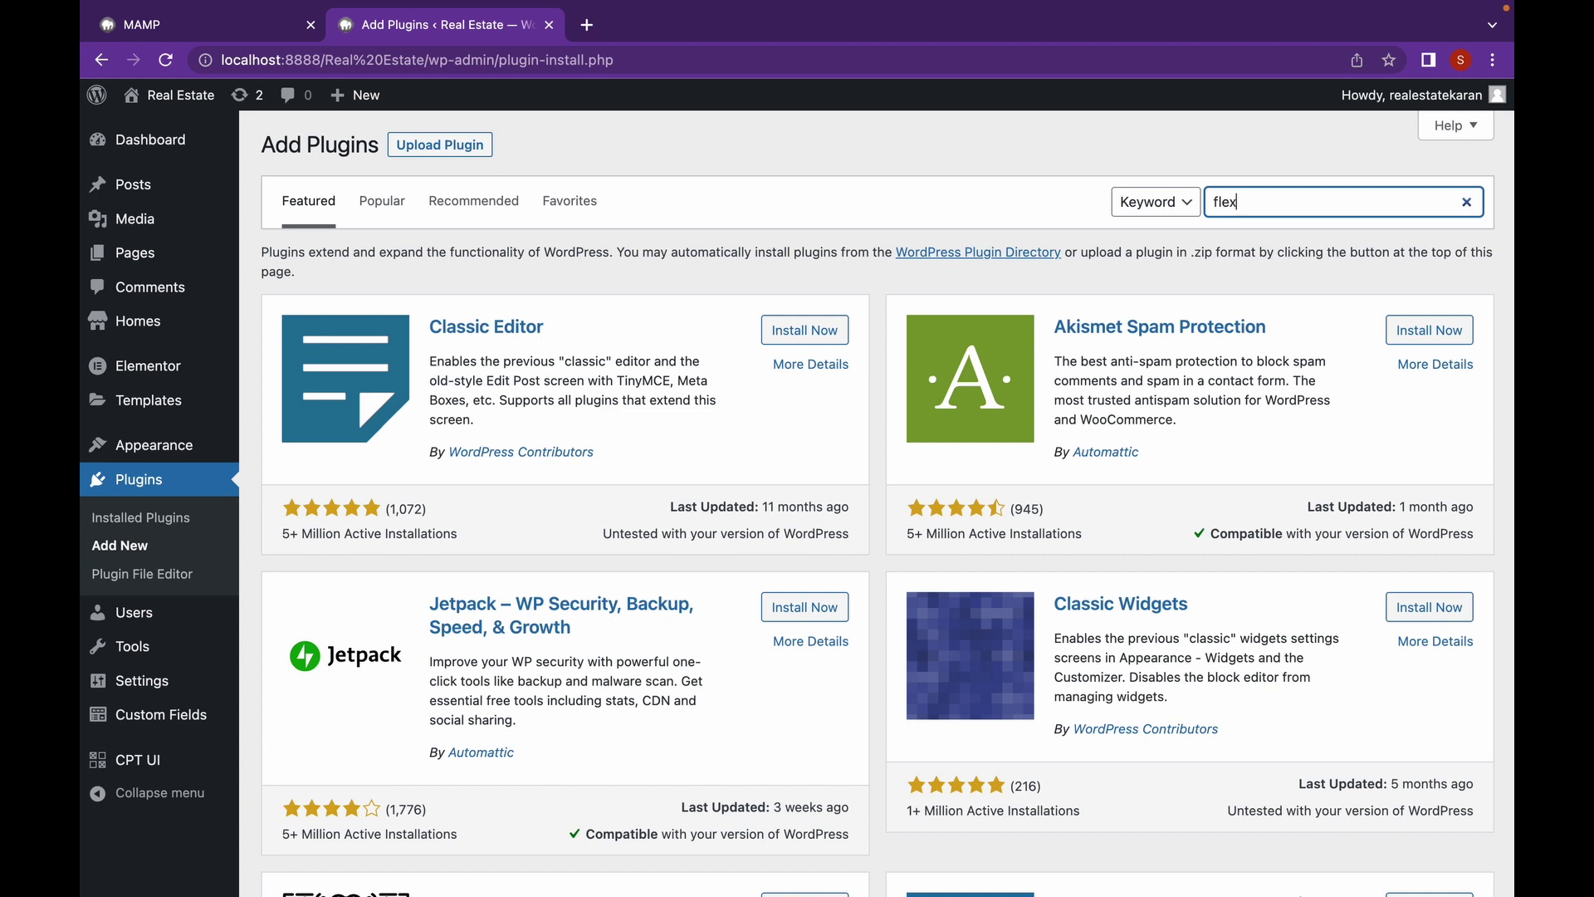
pyautogui.write('ible elementor pla')
pyautogui.press('BackSpace')
pyautogui.press('BackSpace')
pyautogui.write('anel')
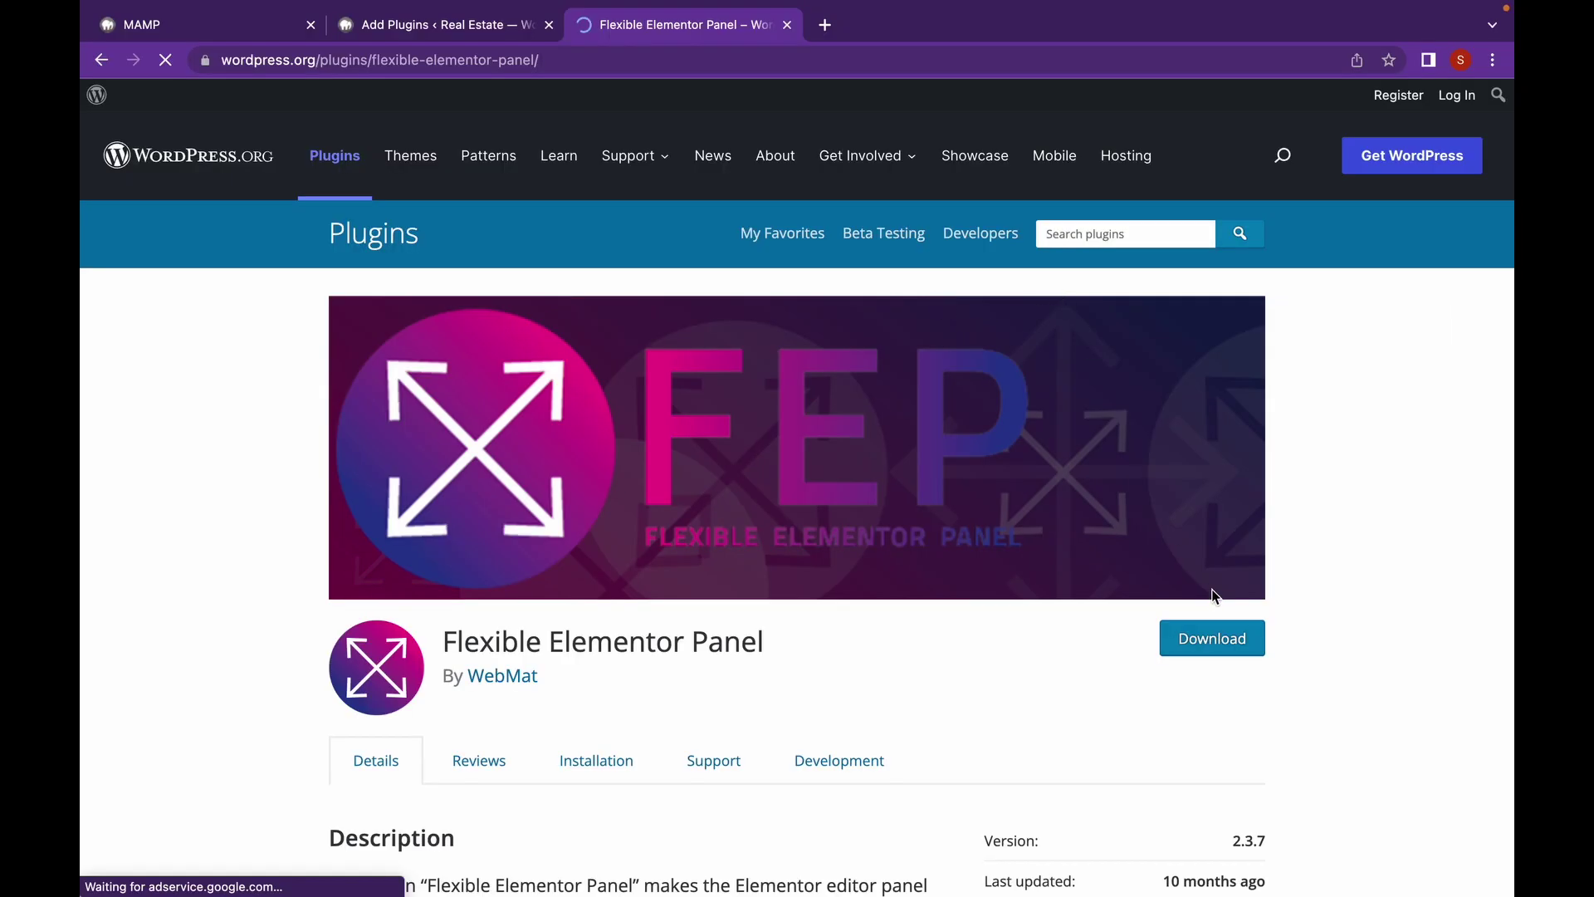
# - Download the Flexible Elementor Panel 2.3.7 zip from its WordPress.org page
pyautogui.click(1206, 640)
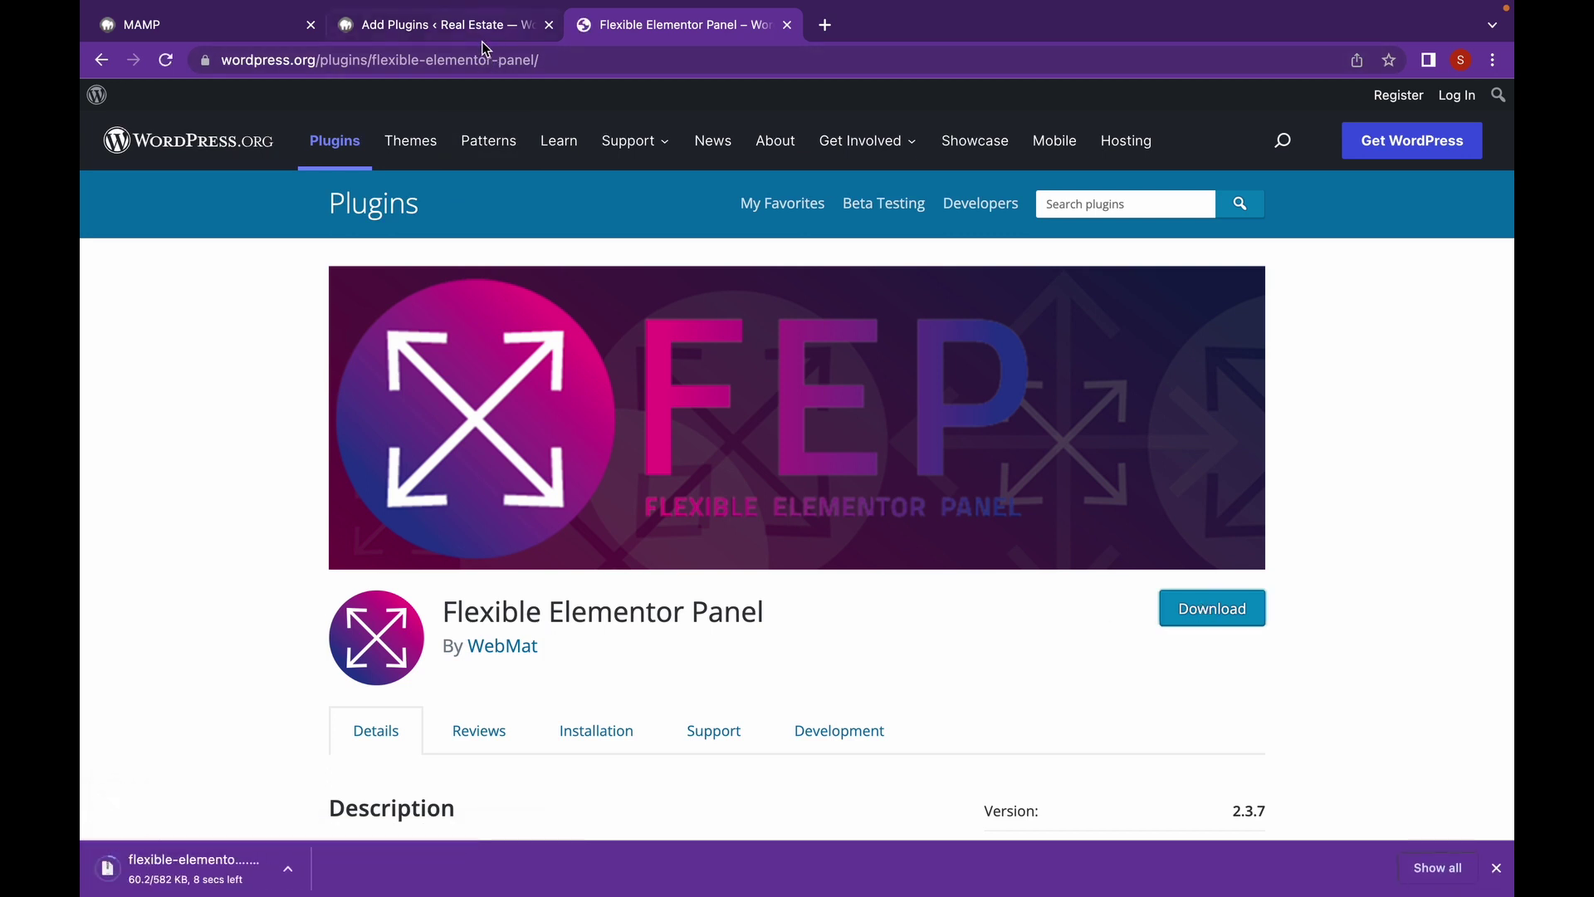
# - Upload flexible-elementor-panel-2.3.7.zip on Add Plugins, install it and activate it
pyautogui.click(482, 25)
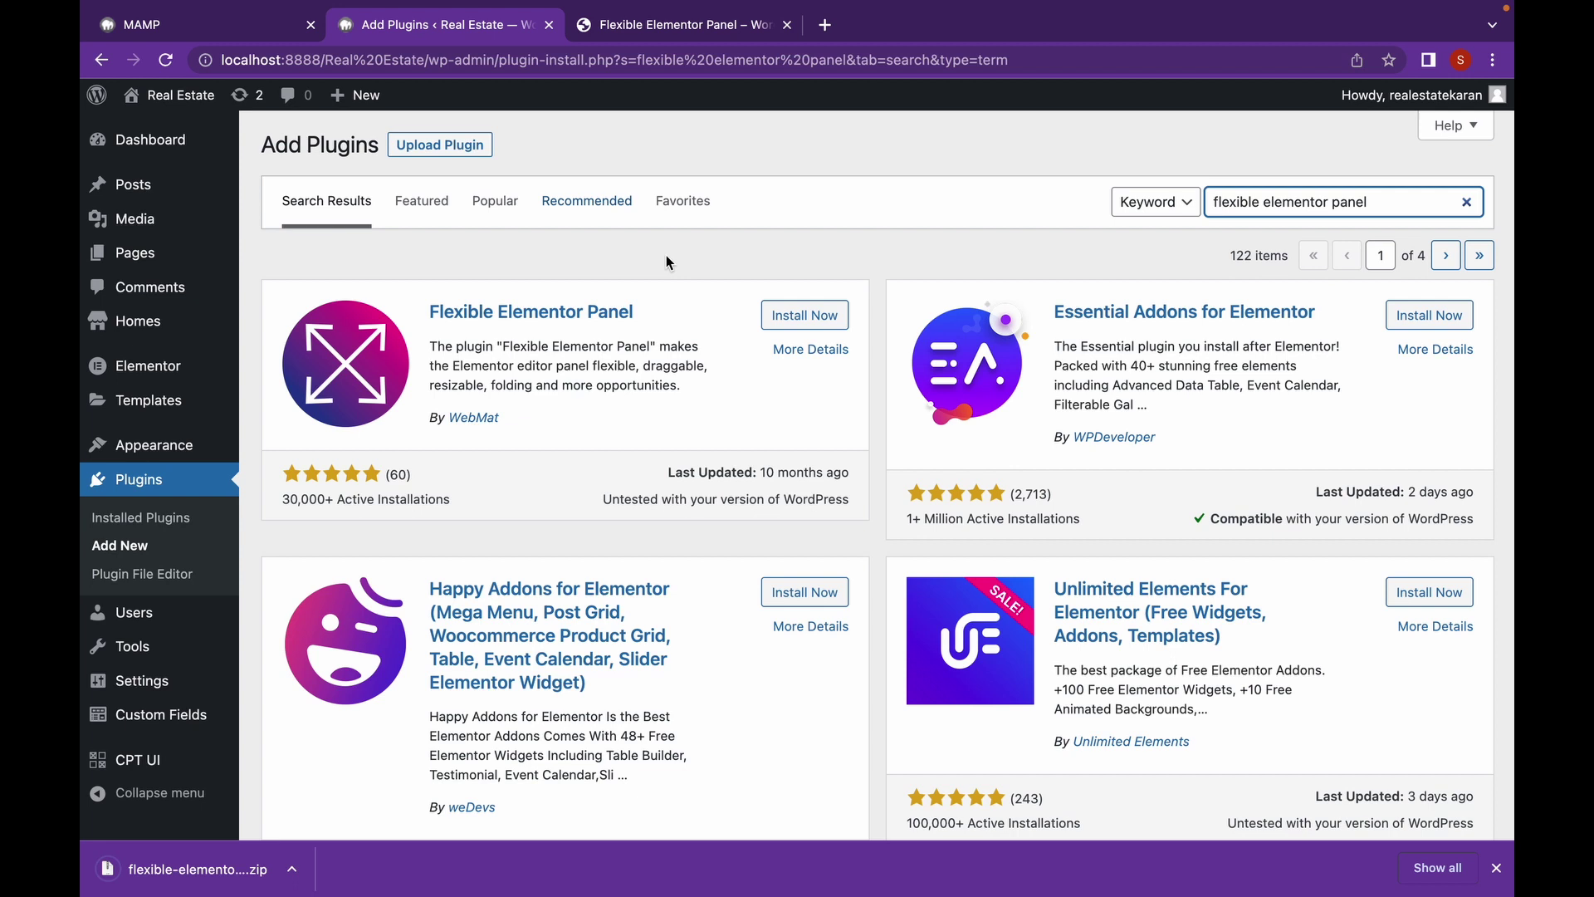
pyautogui.click(771, 326)
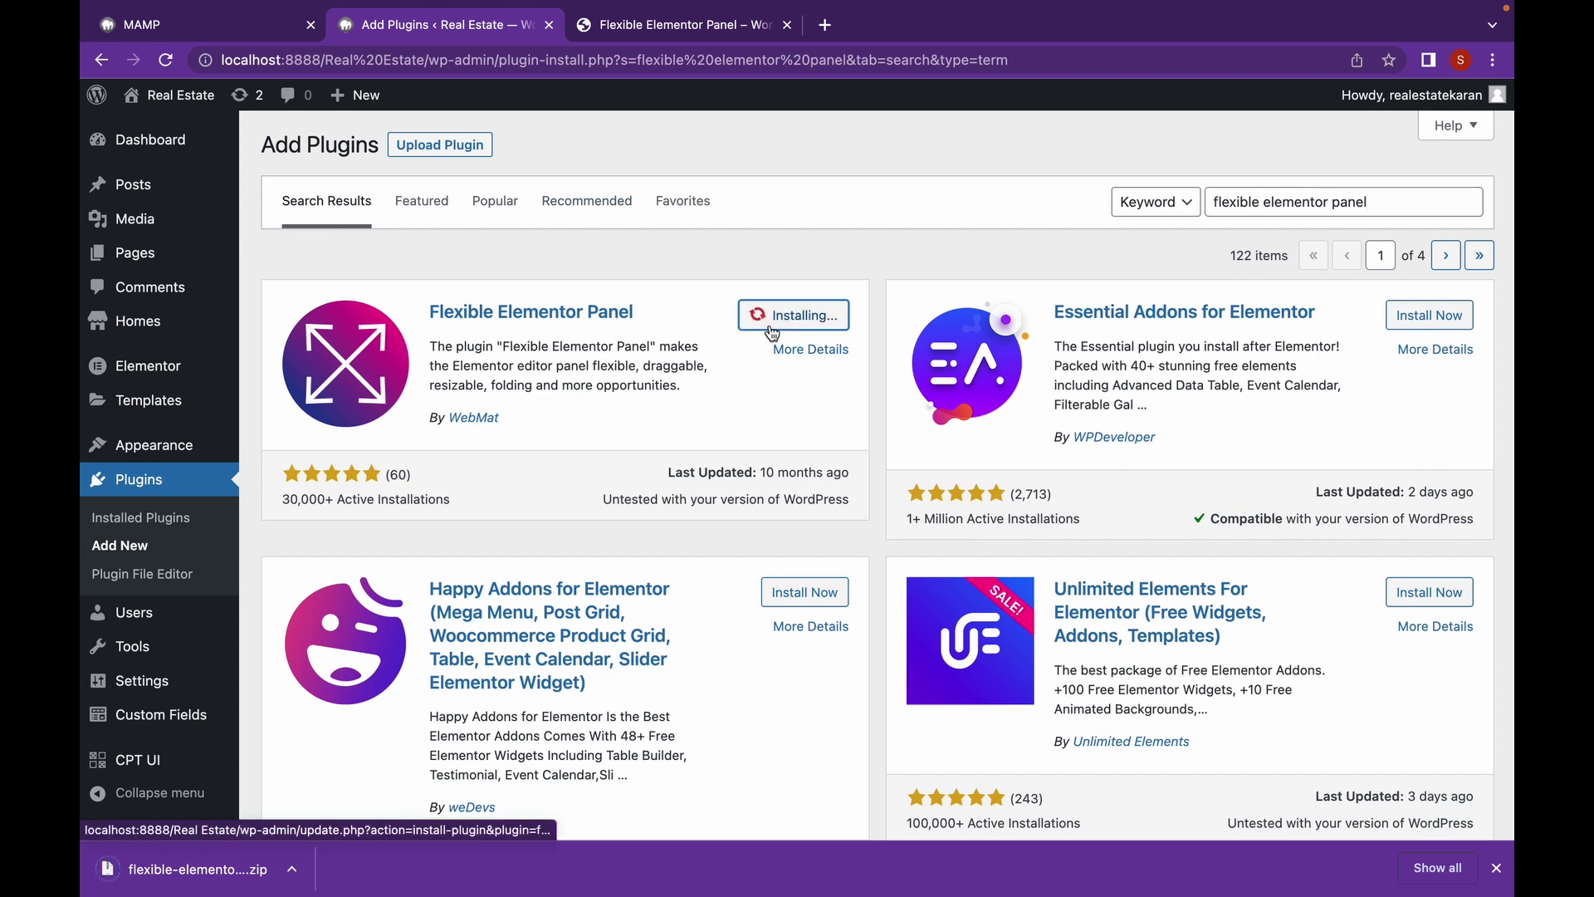
pyautogui.click(459, 146)
pyautogui.click(727, 325)
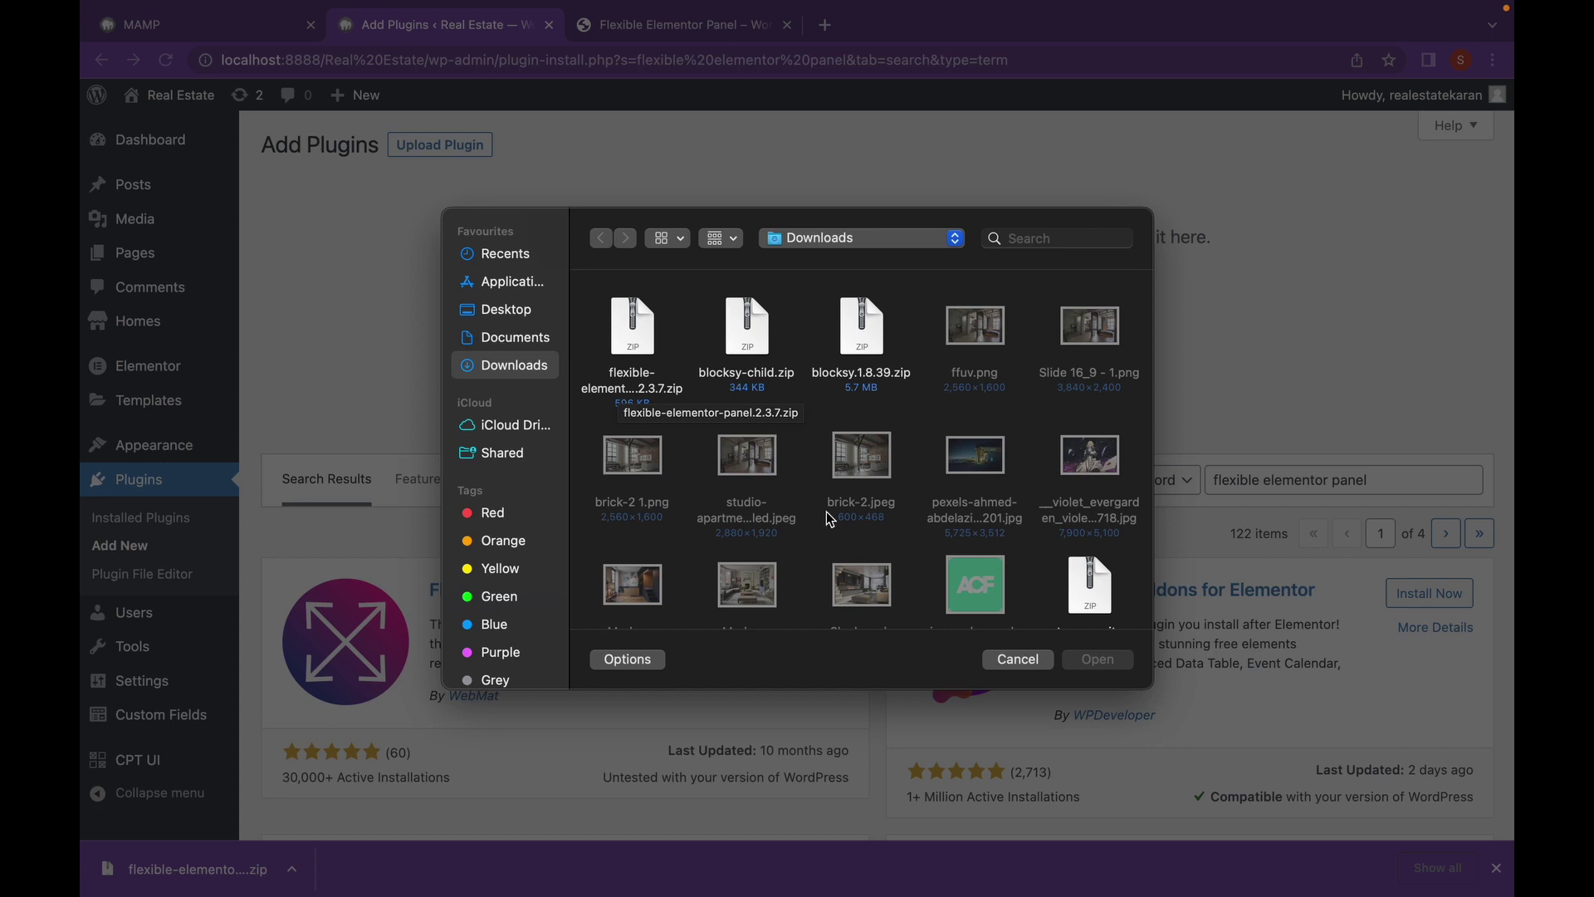
pyautogui.click(641, 366)
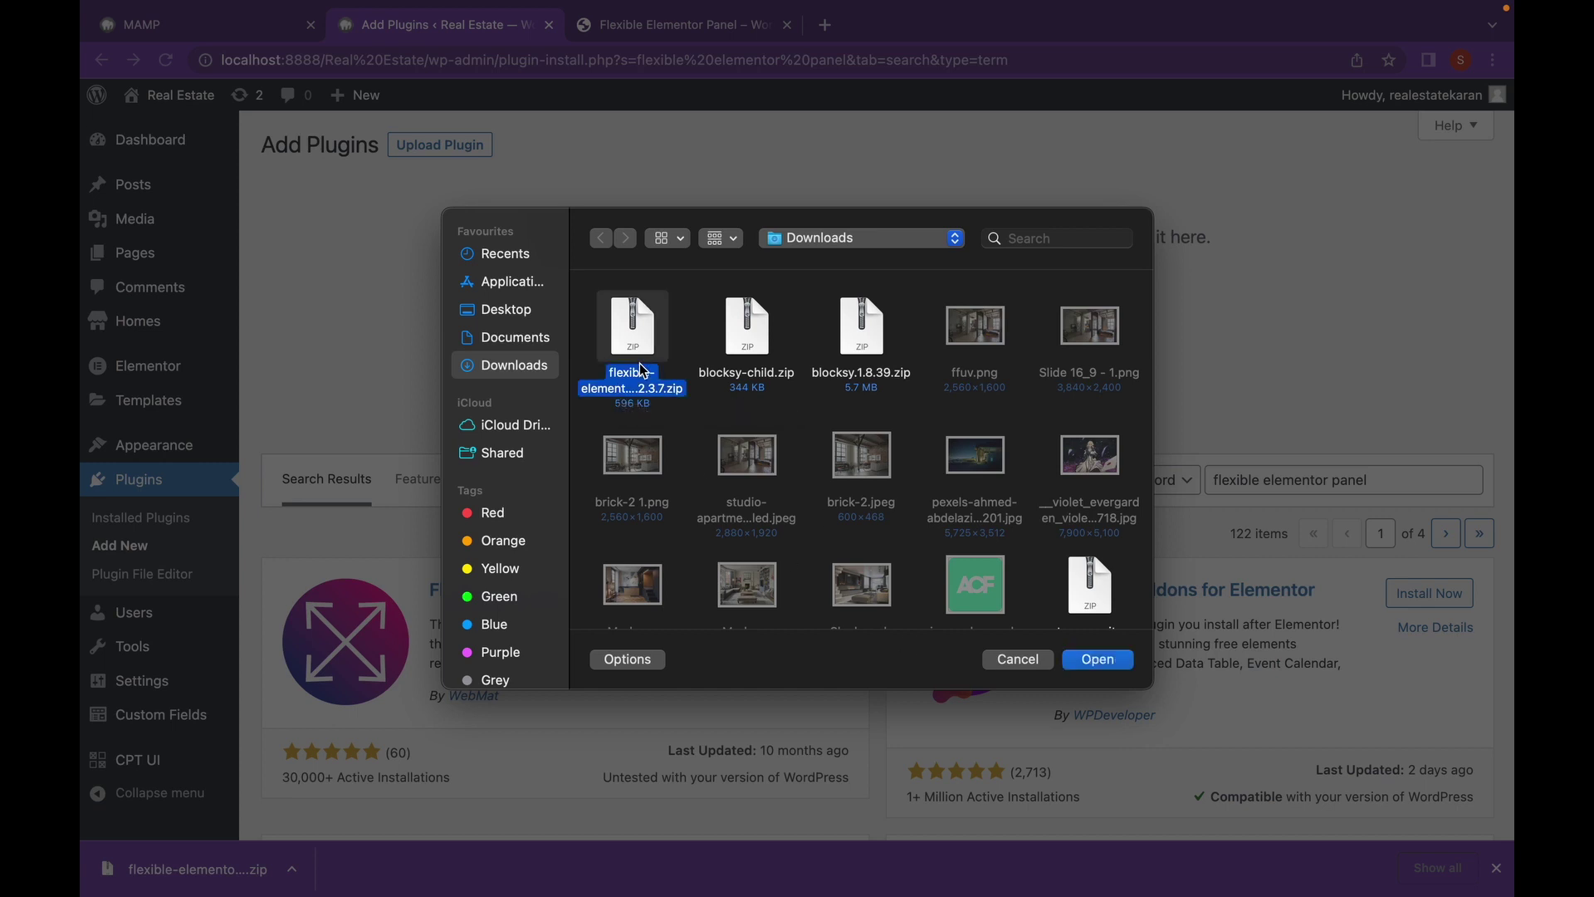
pyautogui.click(1097, 660)
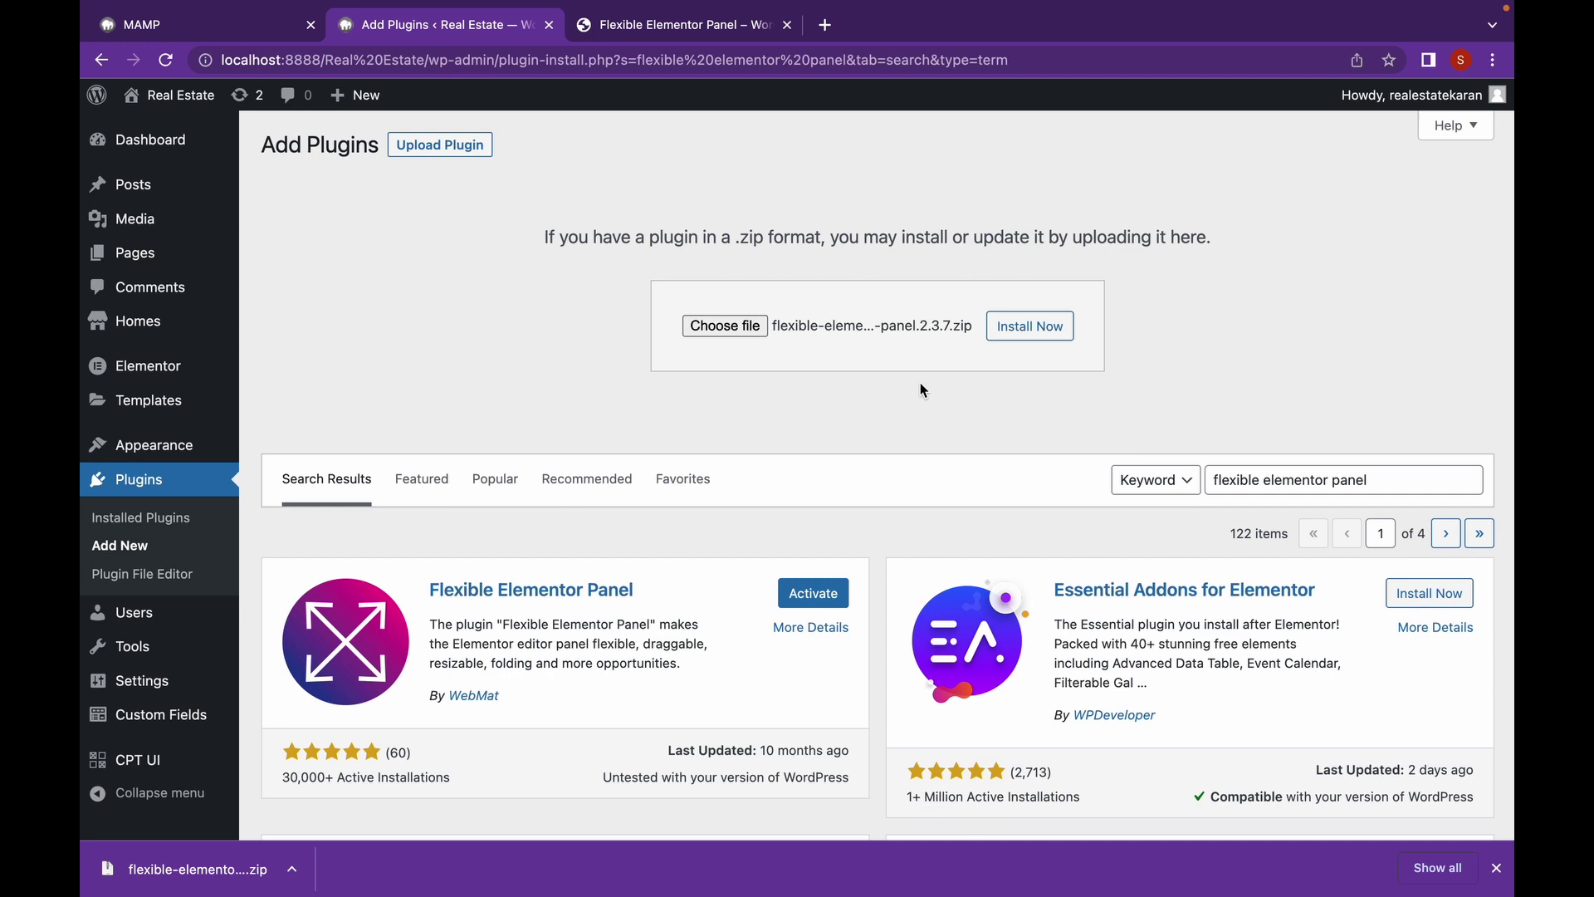
pyautogui.click(813, 595)
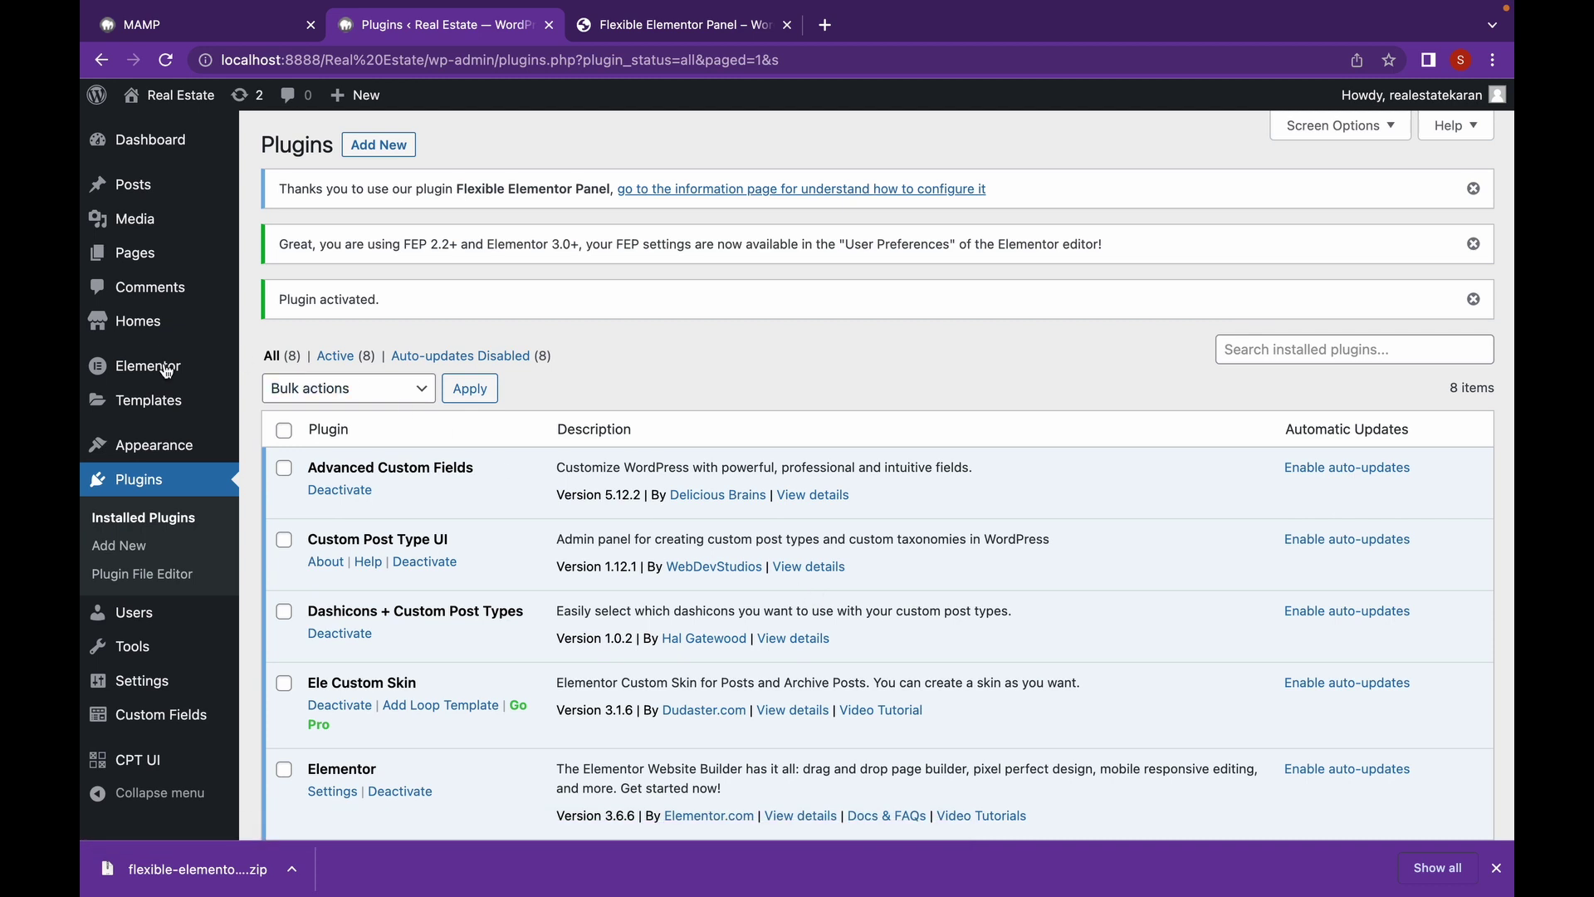
# - Reopen the Home page in Elementor from the front end and close Chrome's download bar
pyautogui.click(187, 102)
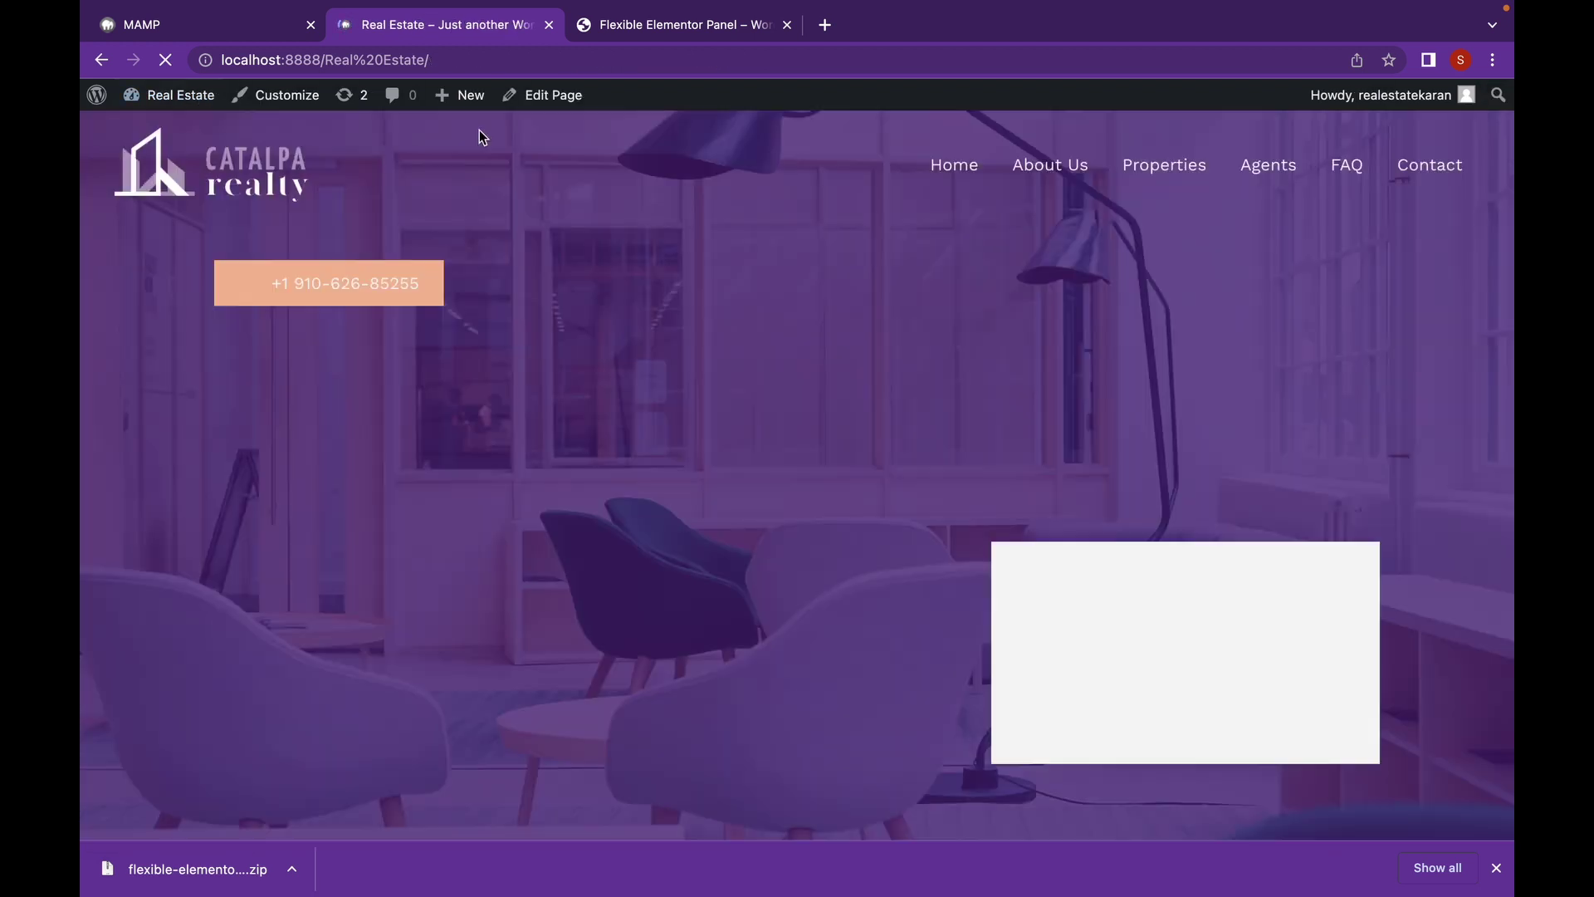
pyautogui.click(648, 107)
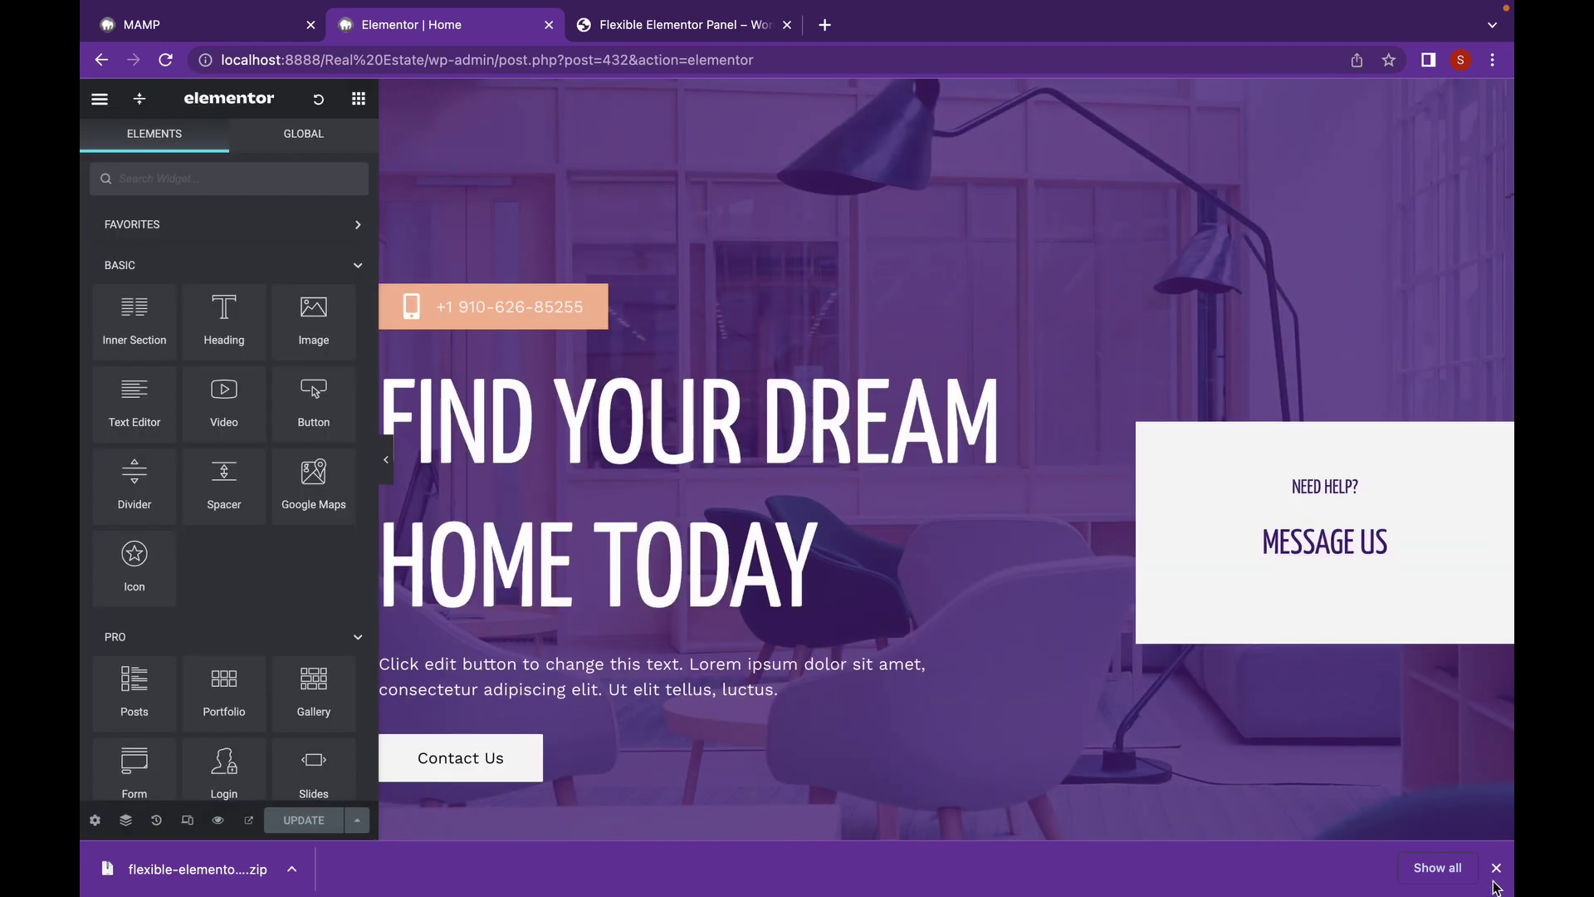
pyautogui.click(1496, 868)
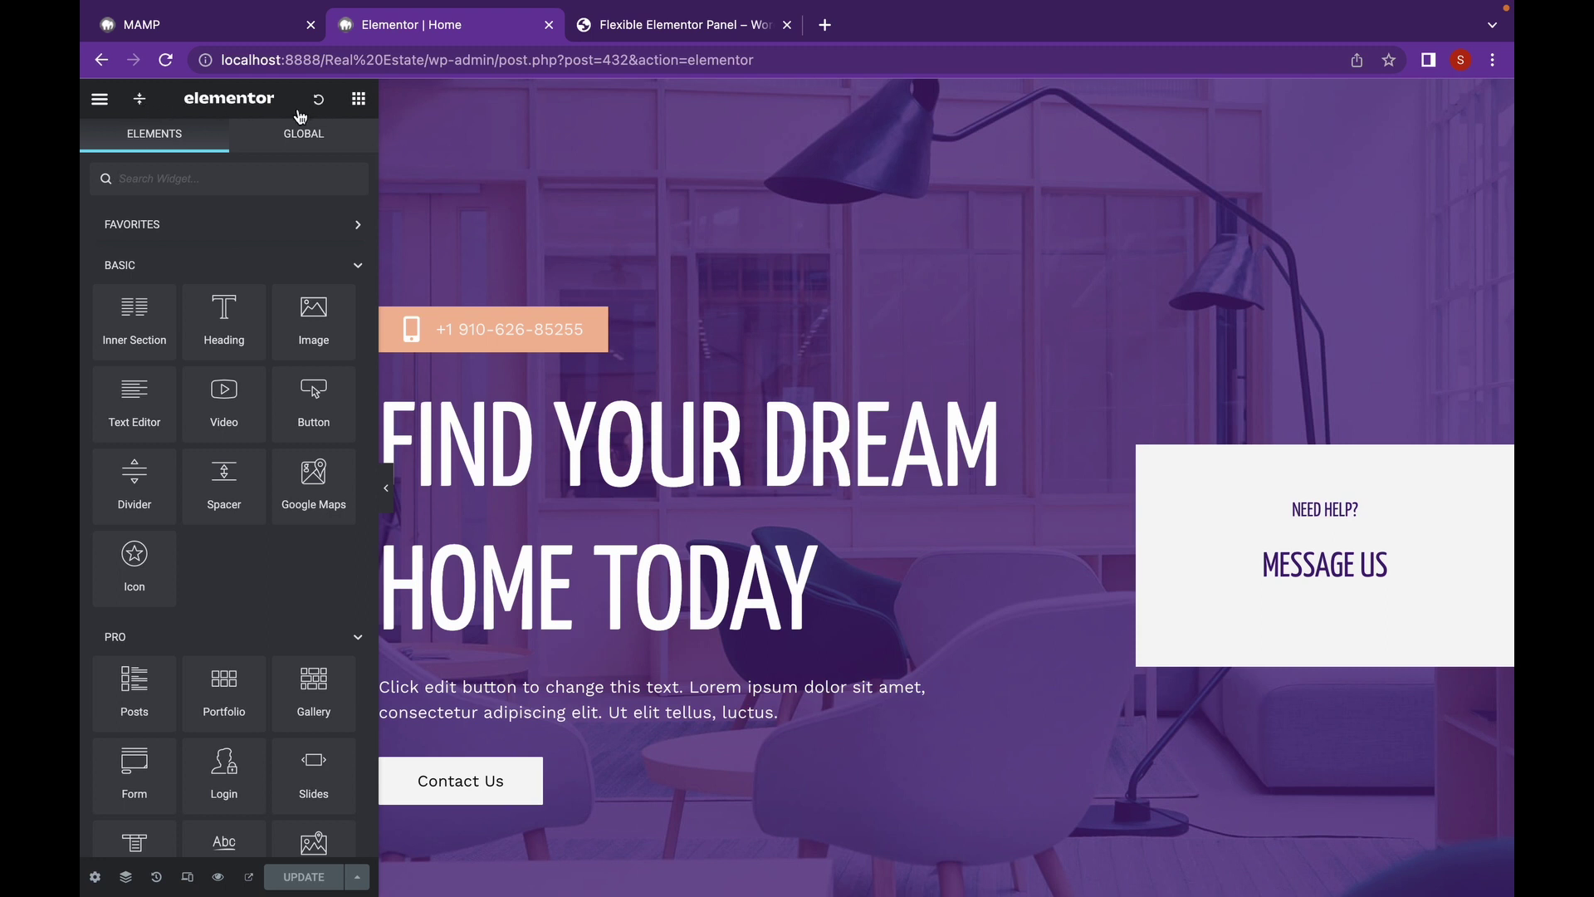
pyautogui.click(140, 103)
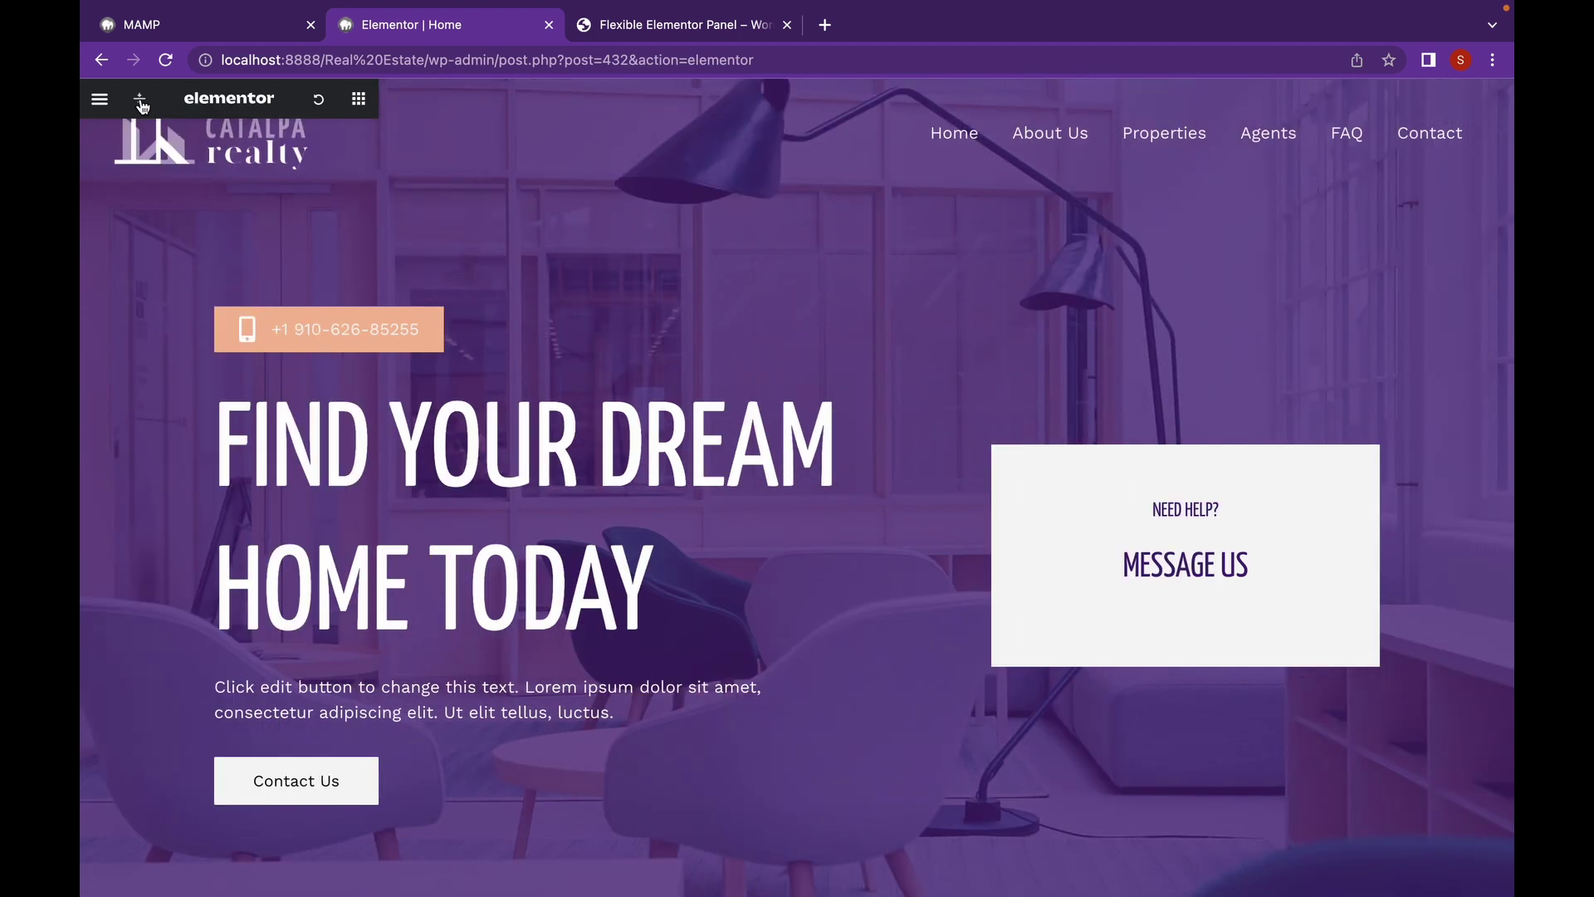
pyautogui.click(140, 103)
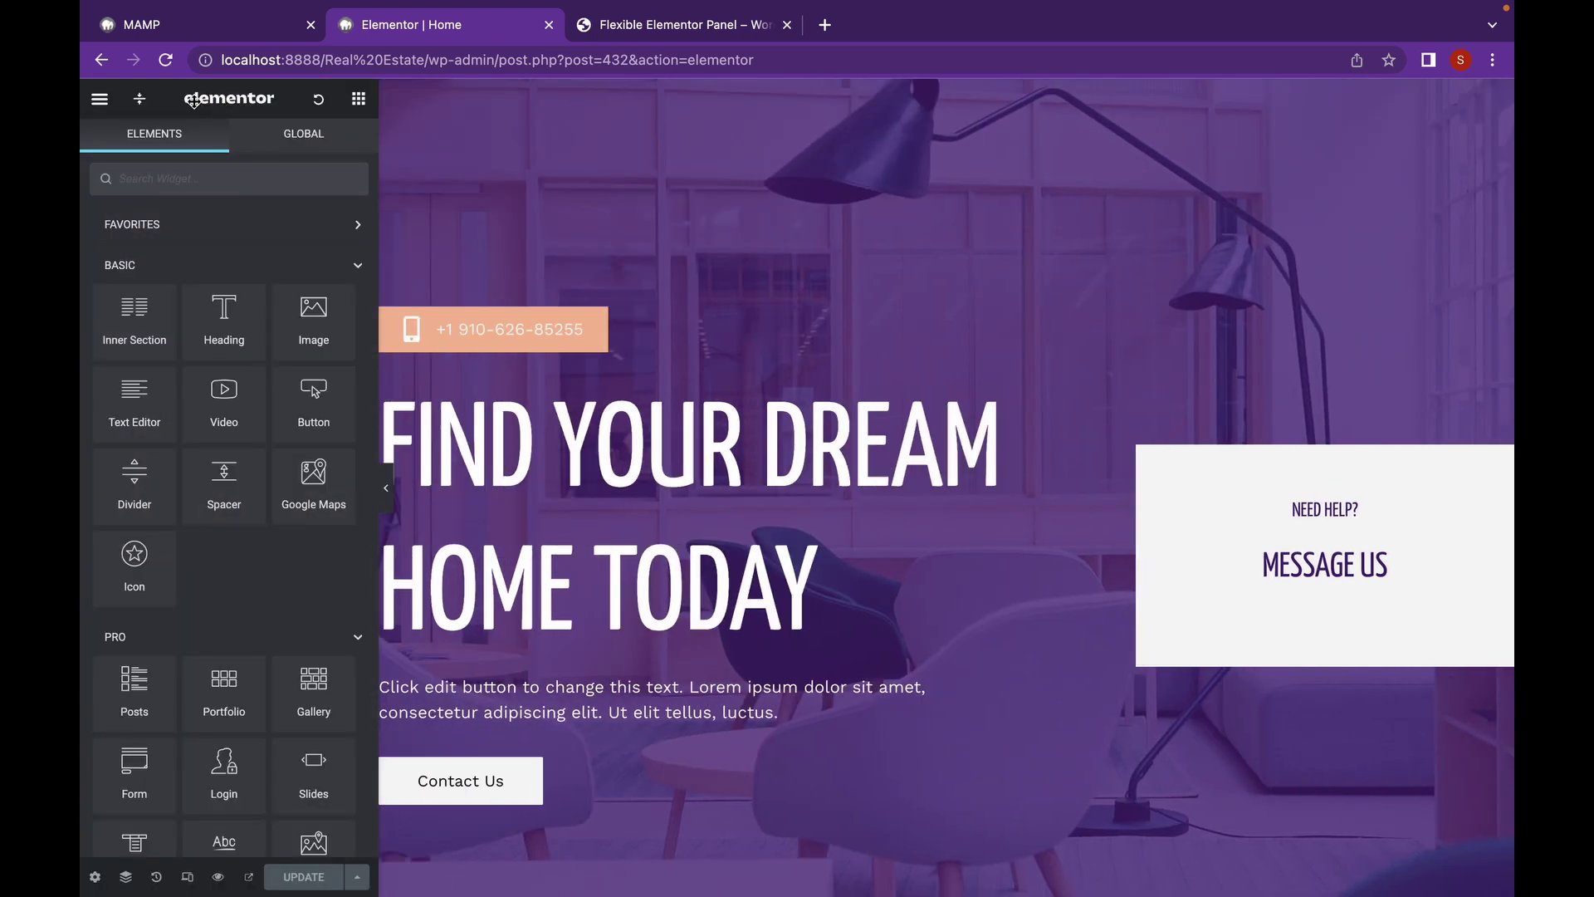
pyautogui.click(141, 103)
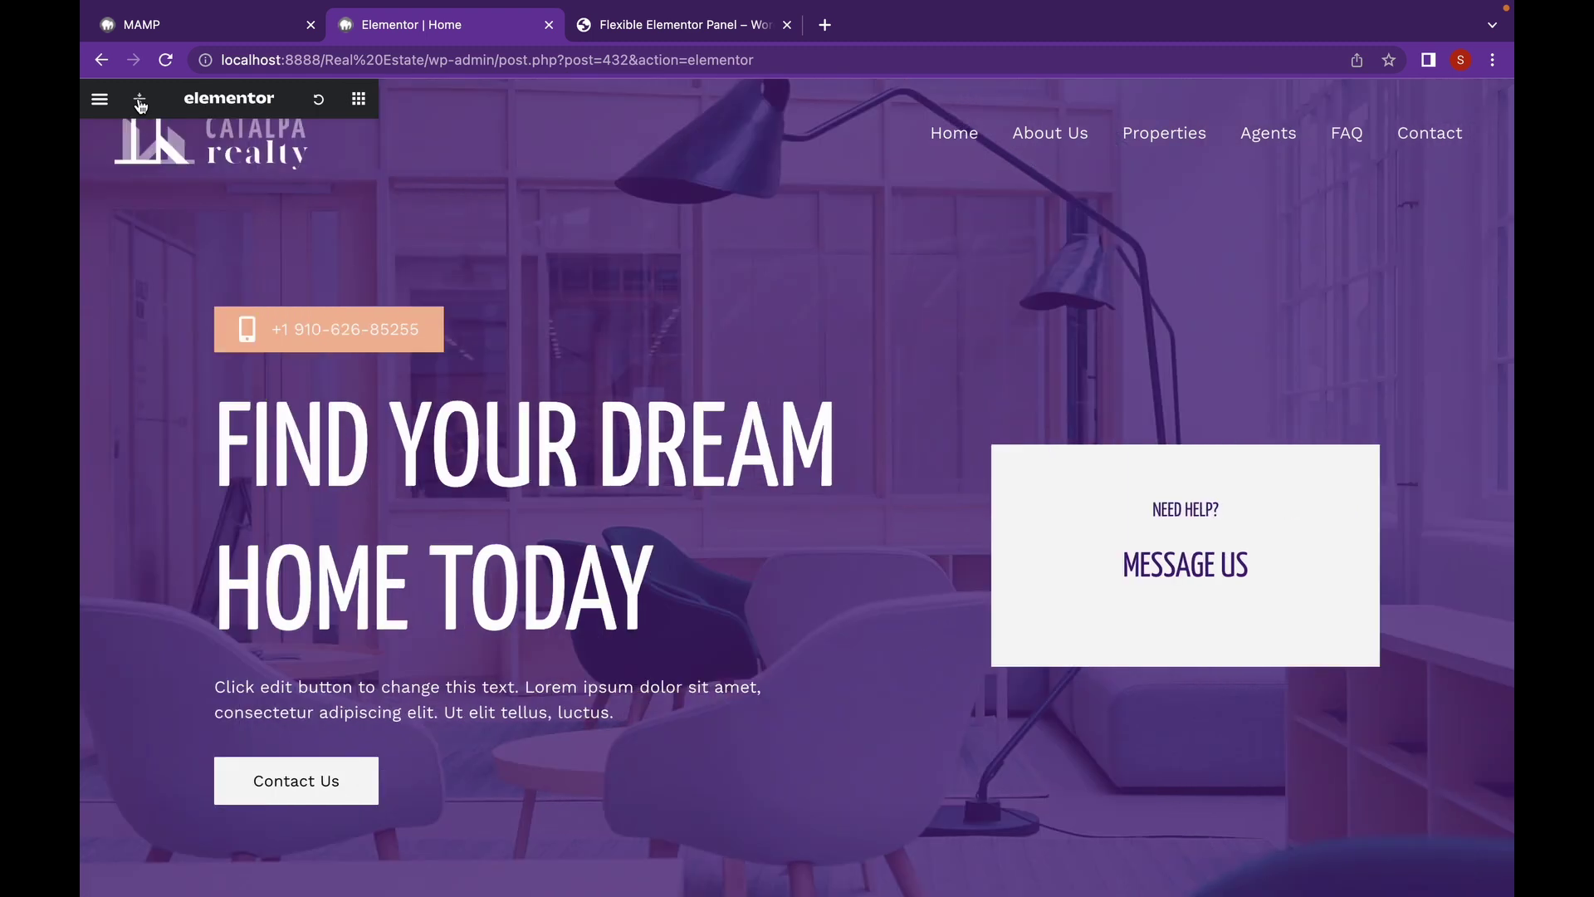
pyautogui.click(140, 103)
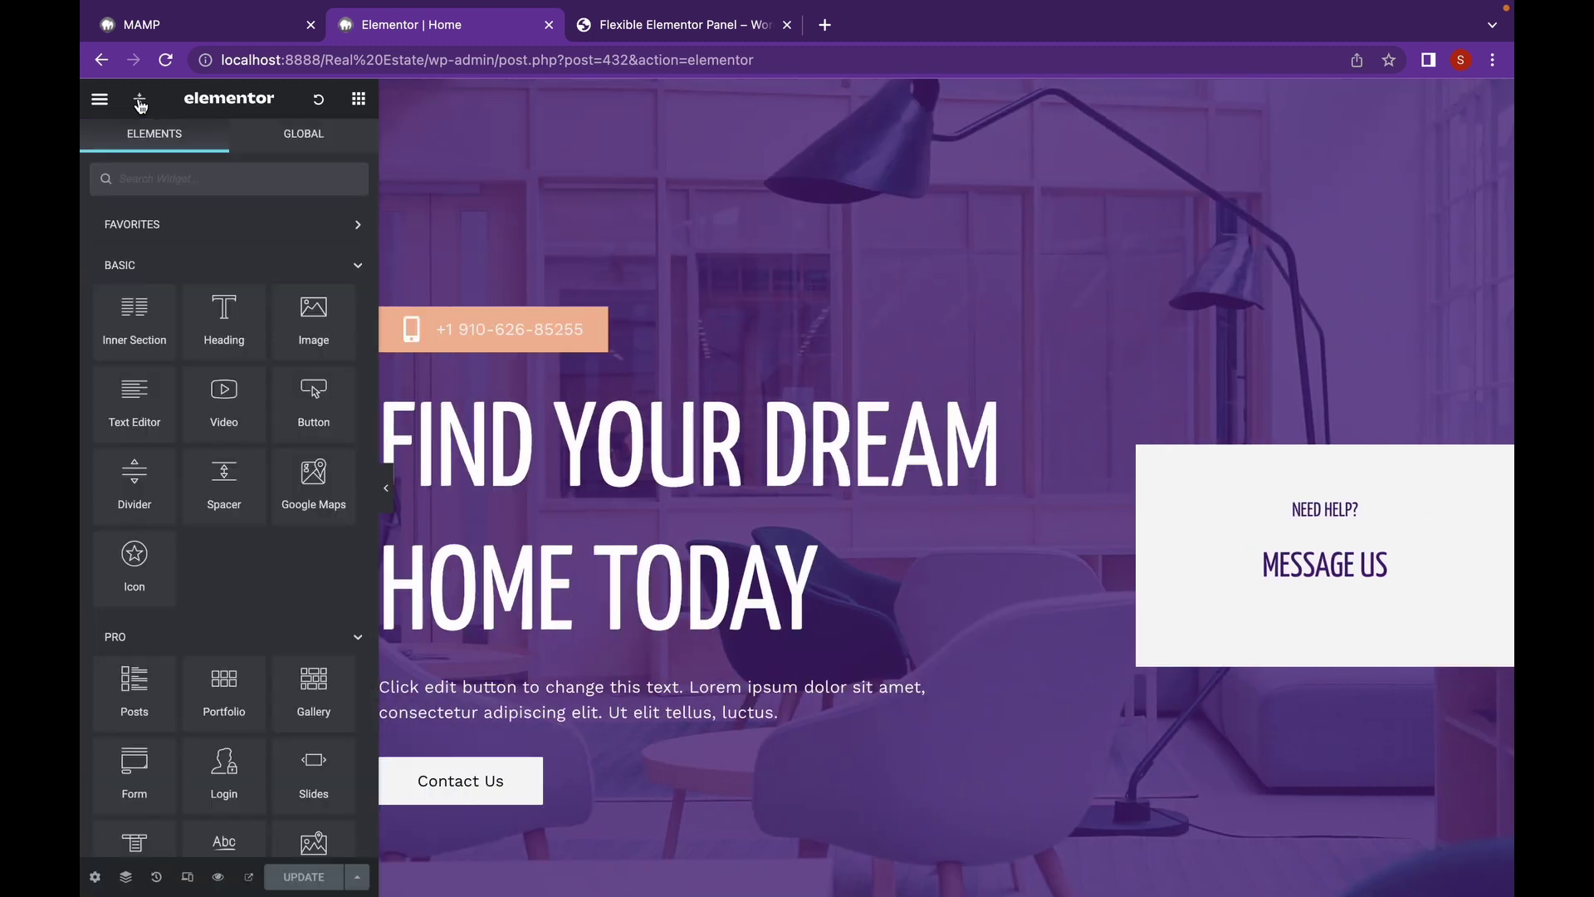
pyautogui.click(141, 103)
pyautogui.click(141, 103)
pyautogui.click(139, 101)
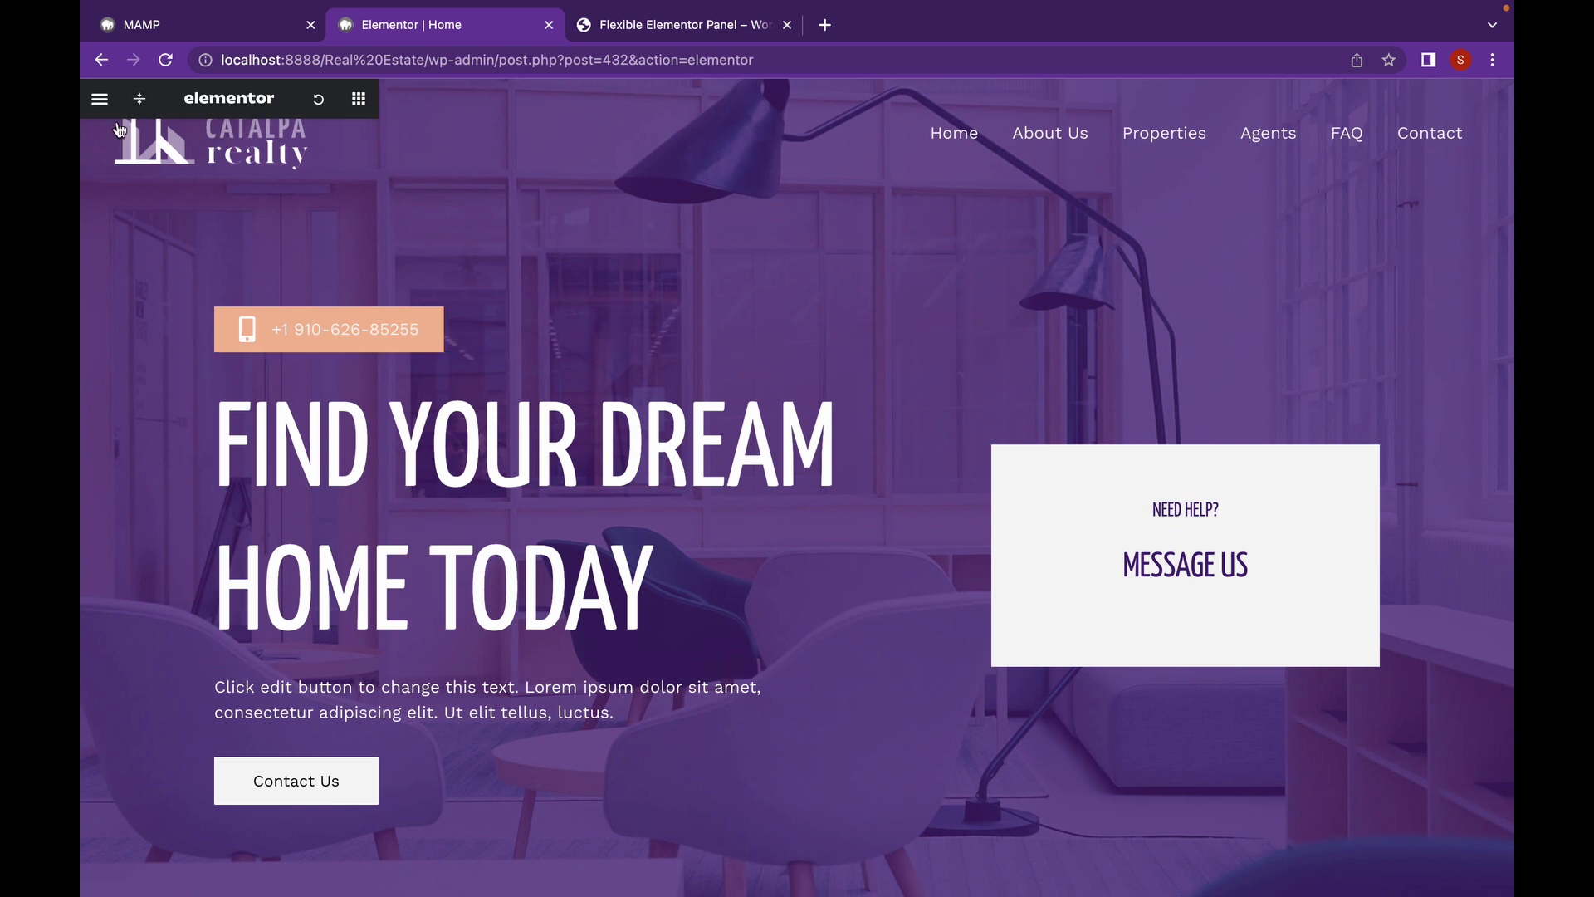
pyautogui.click(141, 106)
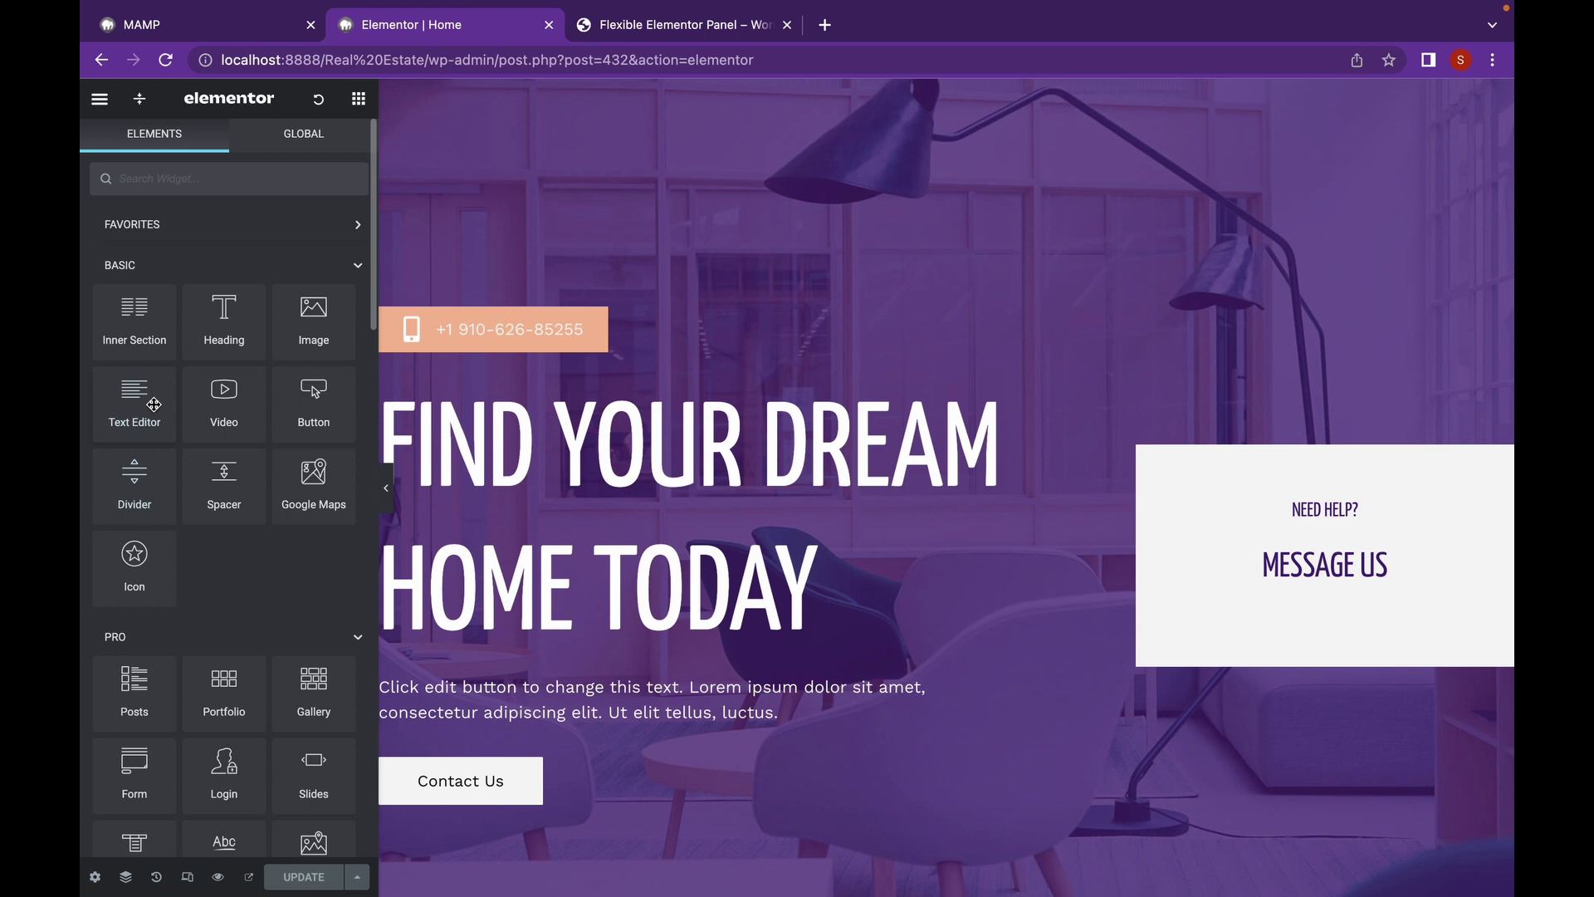
# - Open User Preferences and expand the plugin's Panel settings with draggable panel, flex grid and RTL on
pyautogui.click(100, 101)
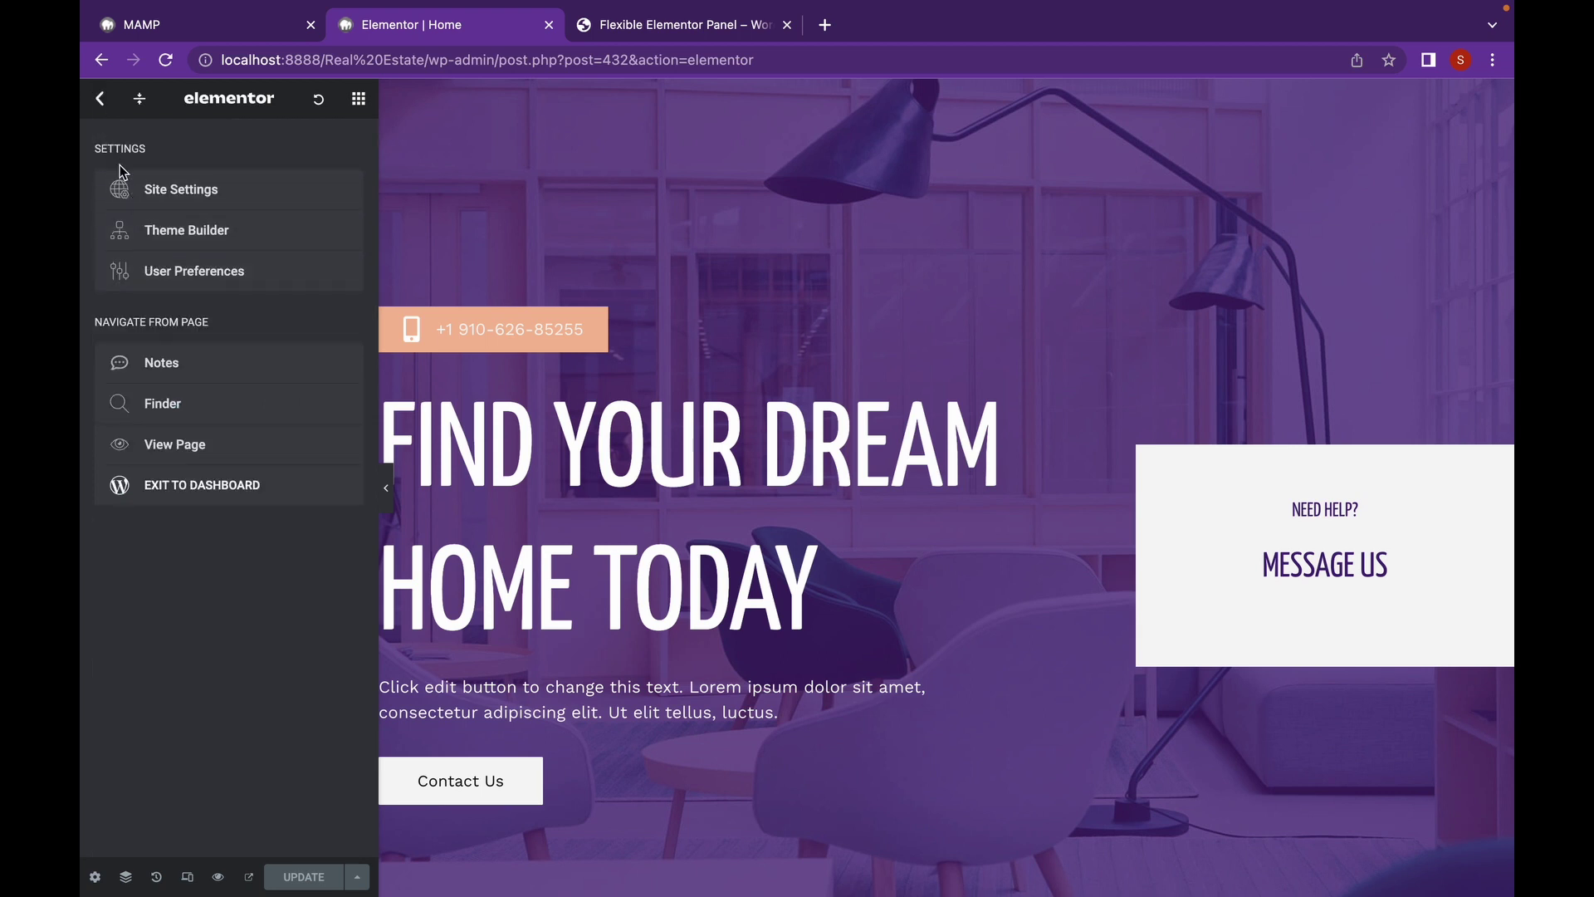
pyautogui.click(194, 271)
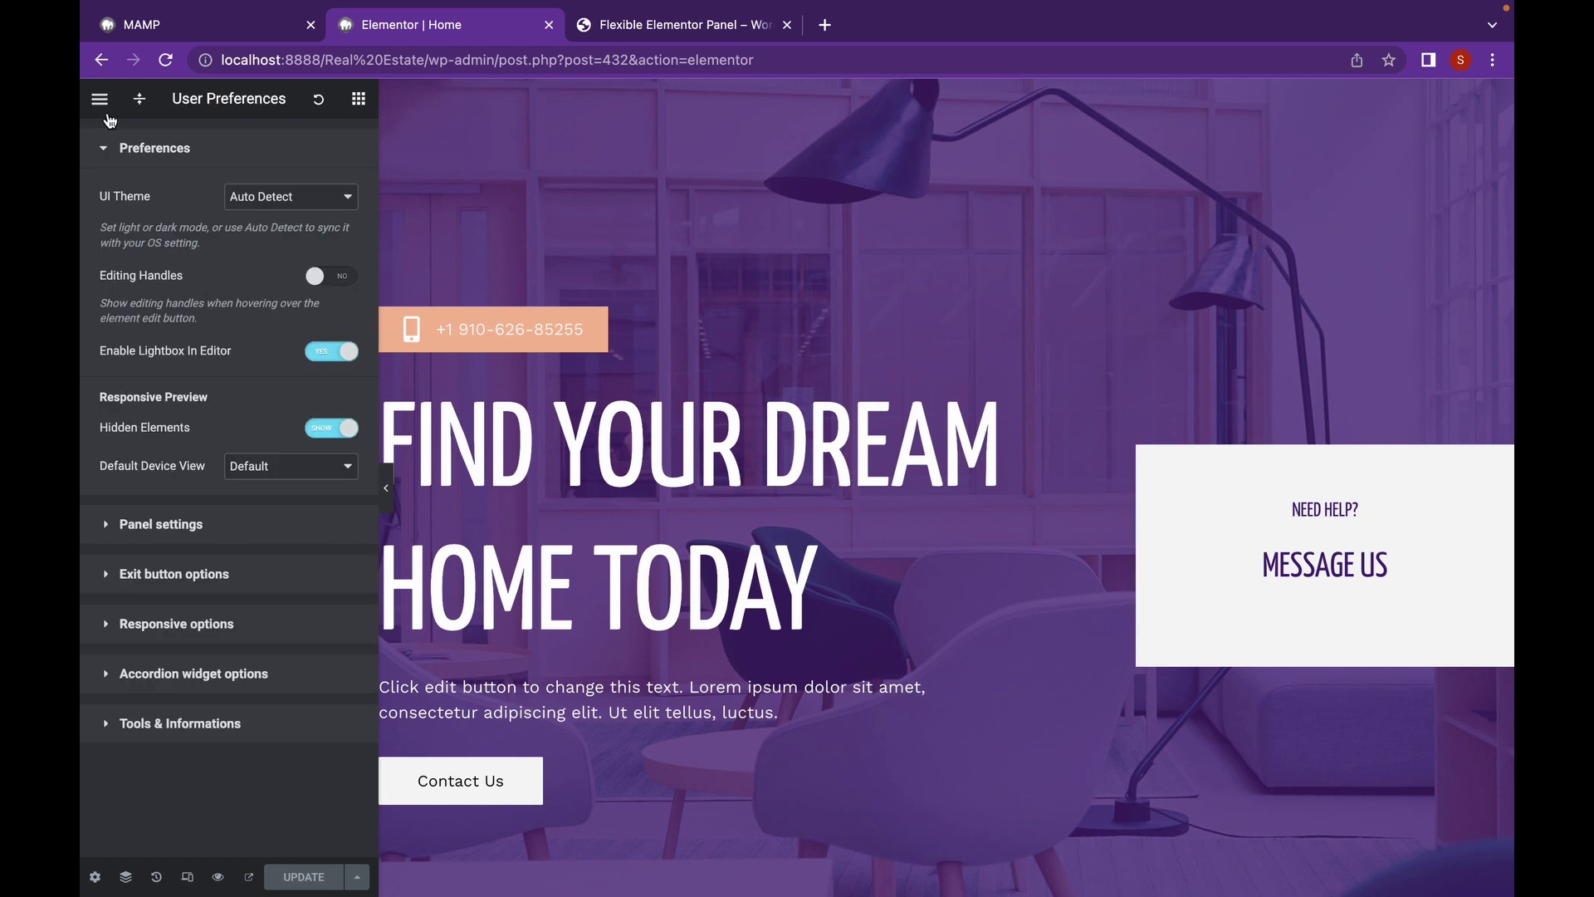
pyautogui.click(193, 524)
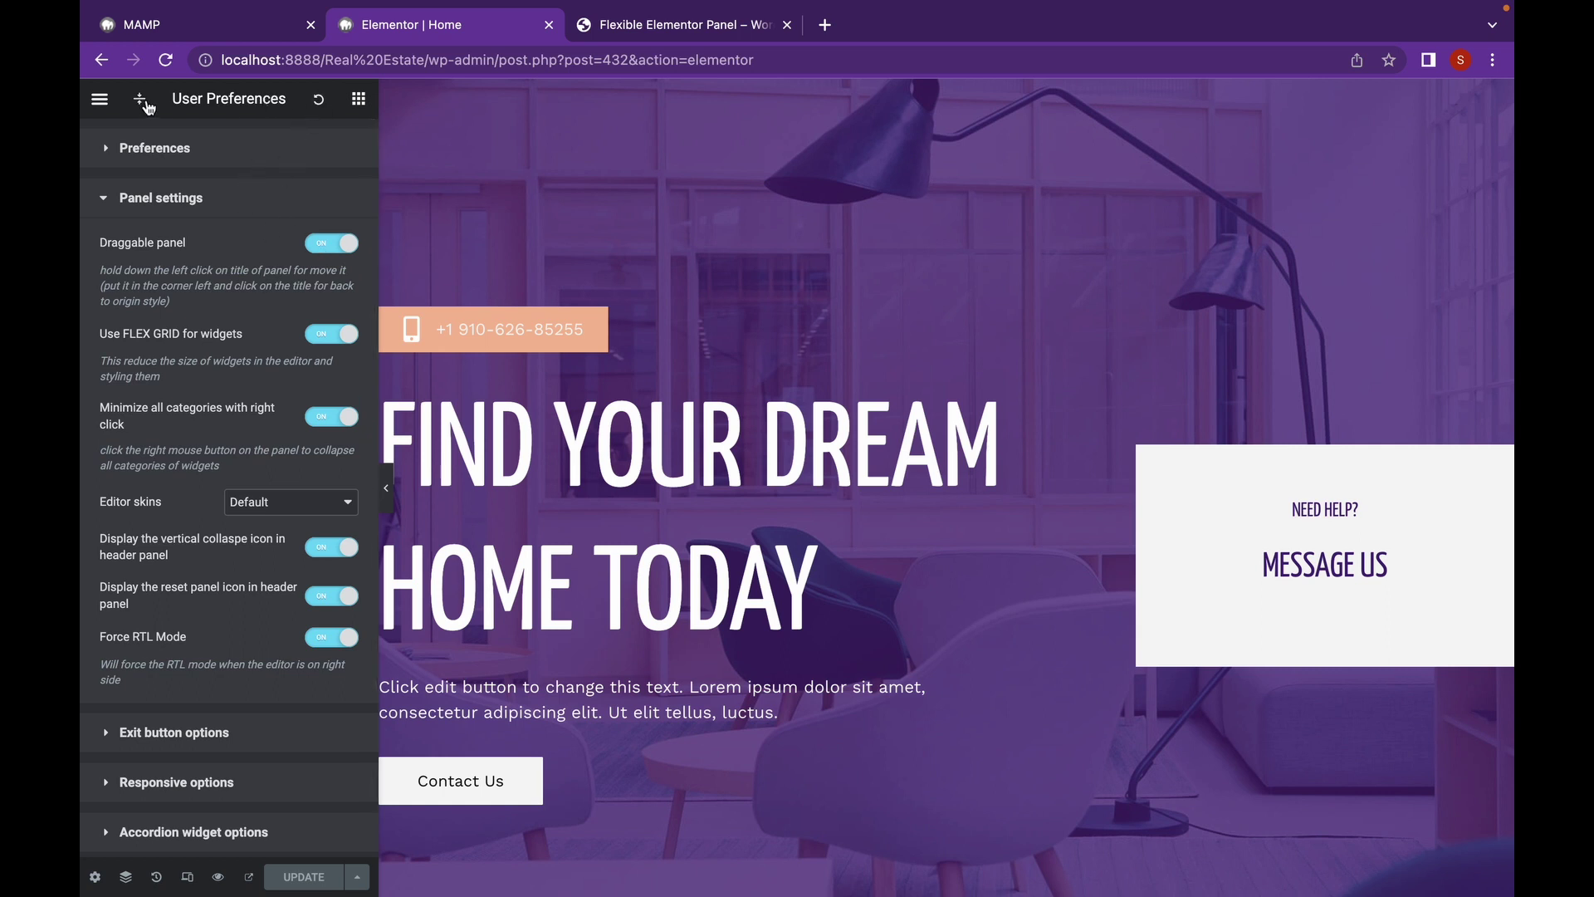
# - Detach the panel to float on the page's right, show the widgets and scroll down the page
pyautogui.moveTo(170, 99); pyautogui.dragTo(370, 142)
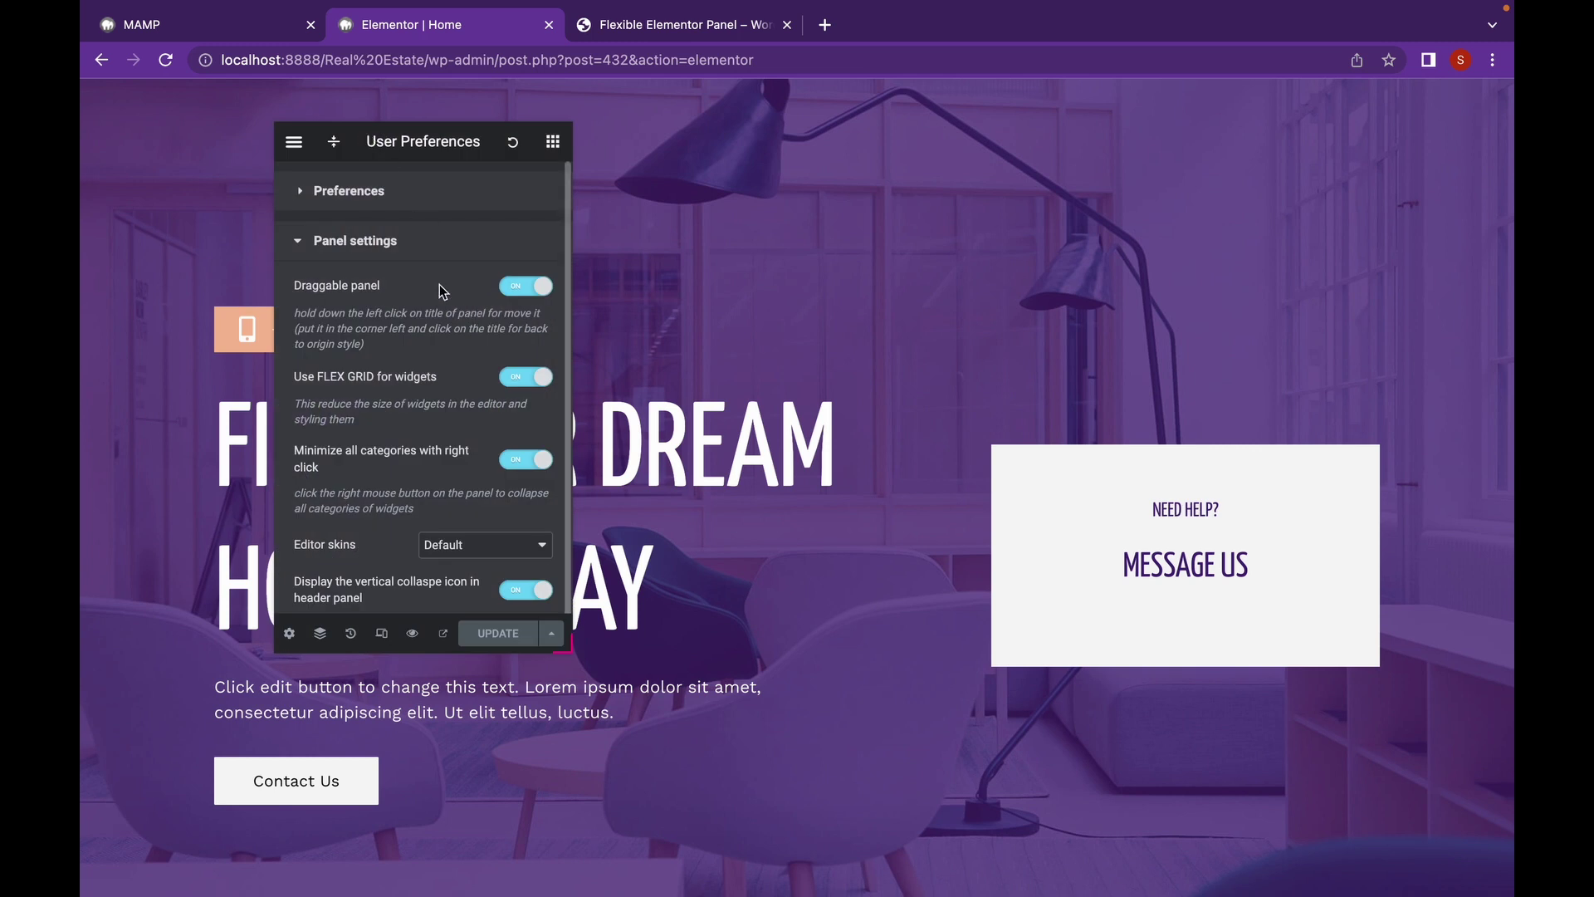
pyautogui.moveTo(416, 141); pyautogui.dragTo(1026, 174)
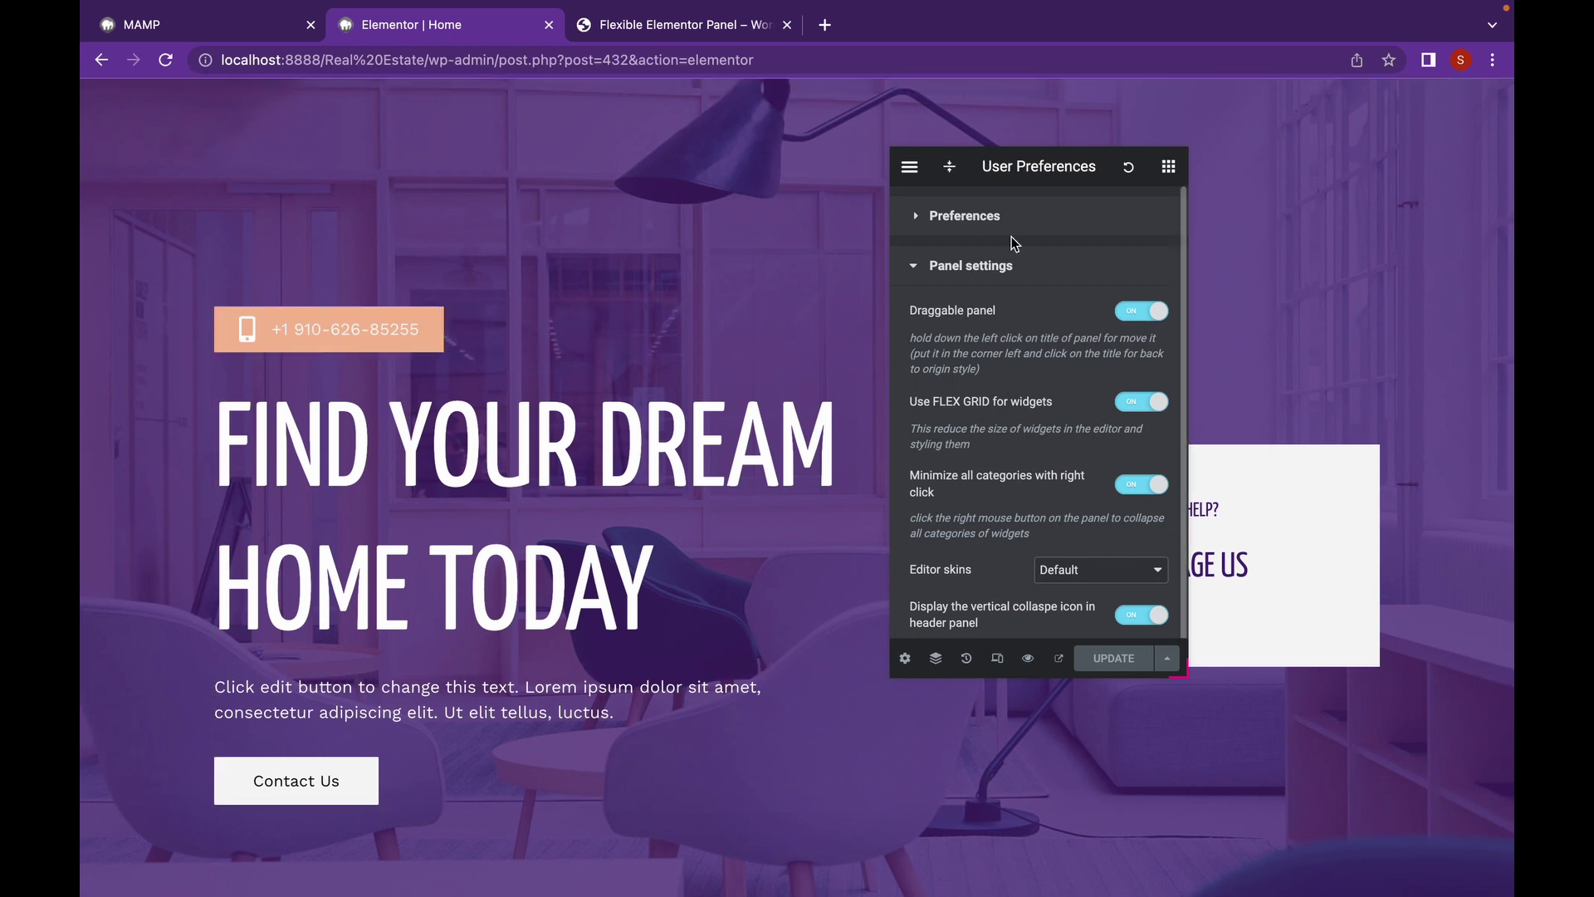
pyautogui.click(1168, 166)
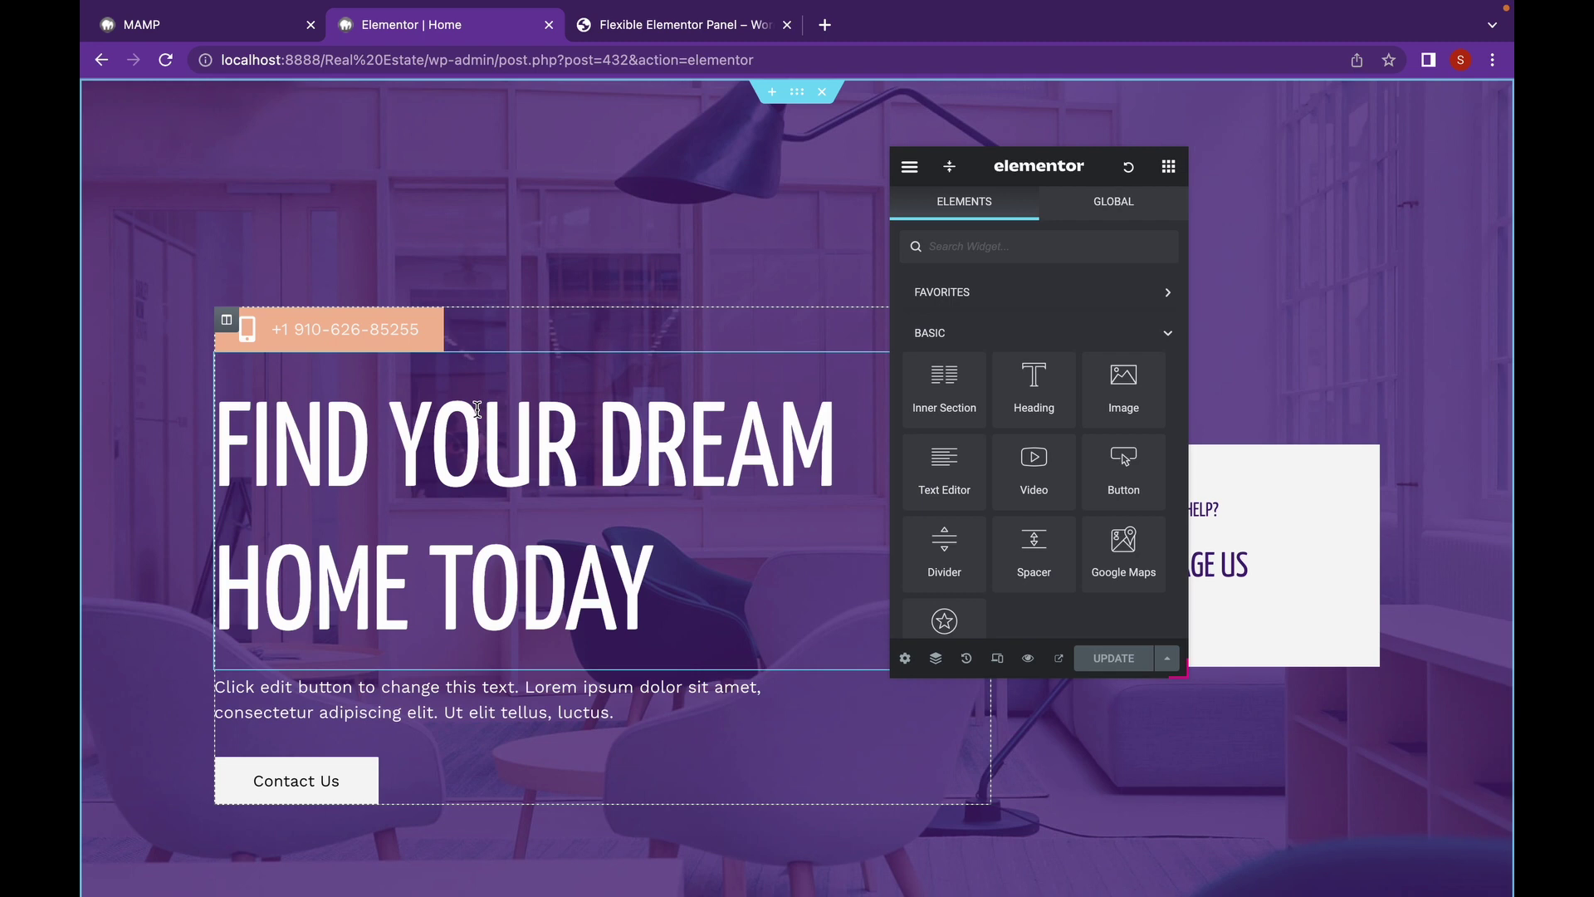
pyautogui.scroll(-20, 476, 408)
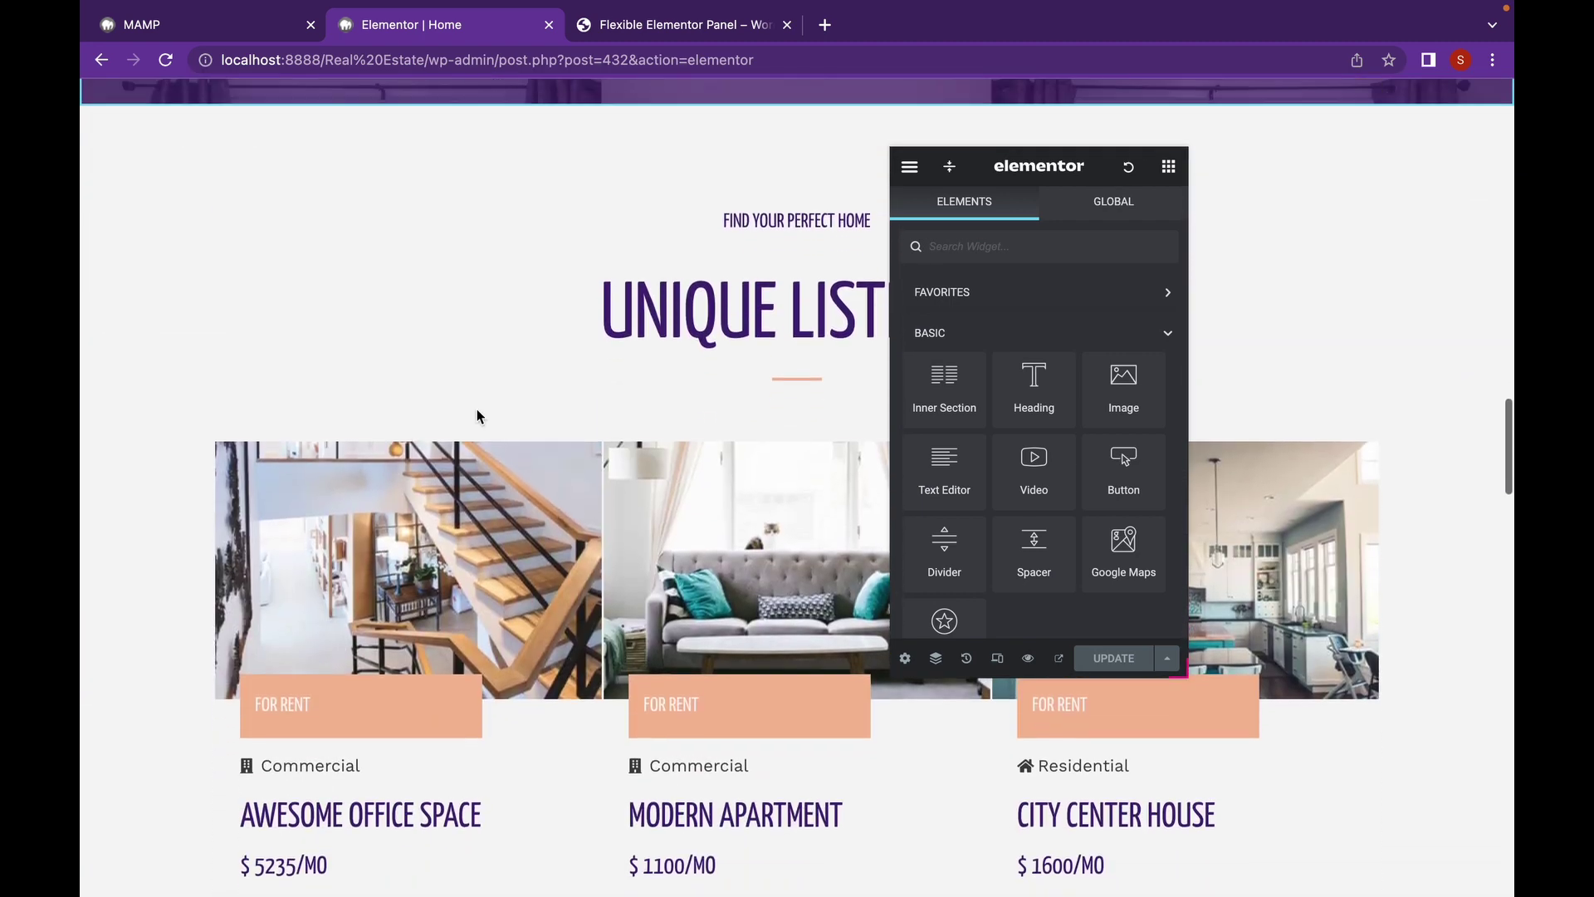
pyautogui.scroll(-15, 477, 415)
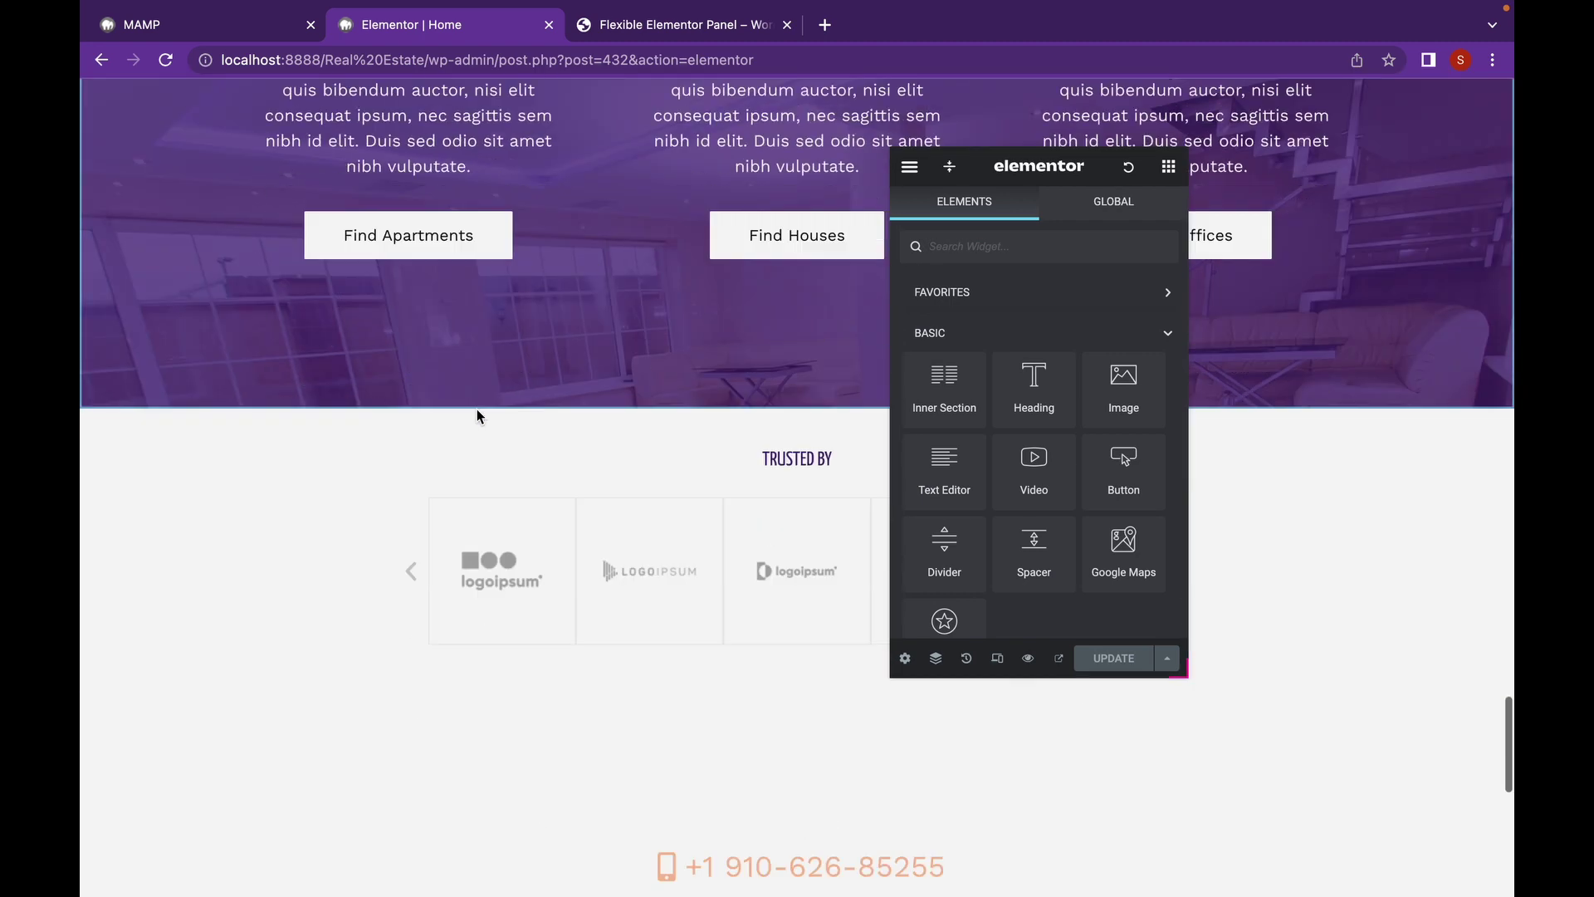
pyautogui.scroll(-3, 476, 415)
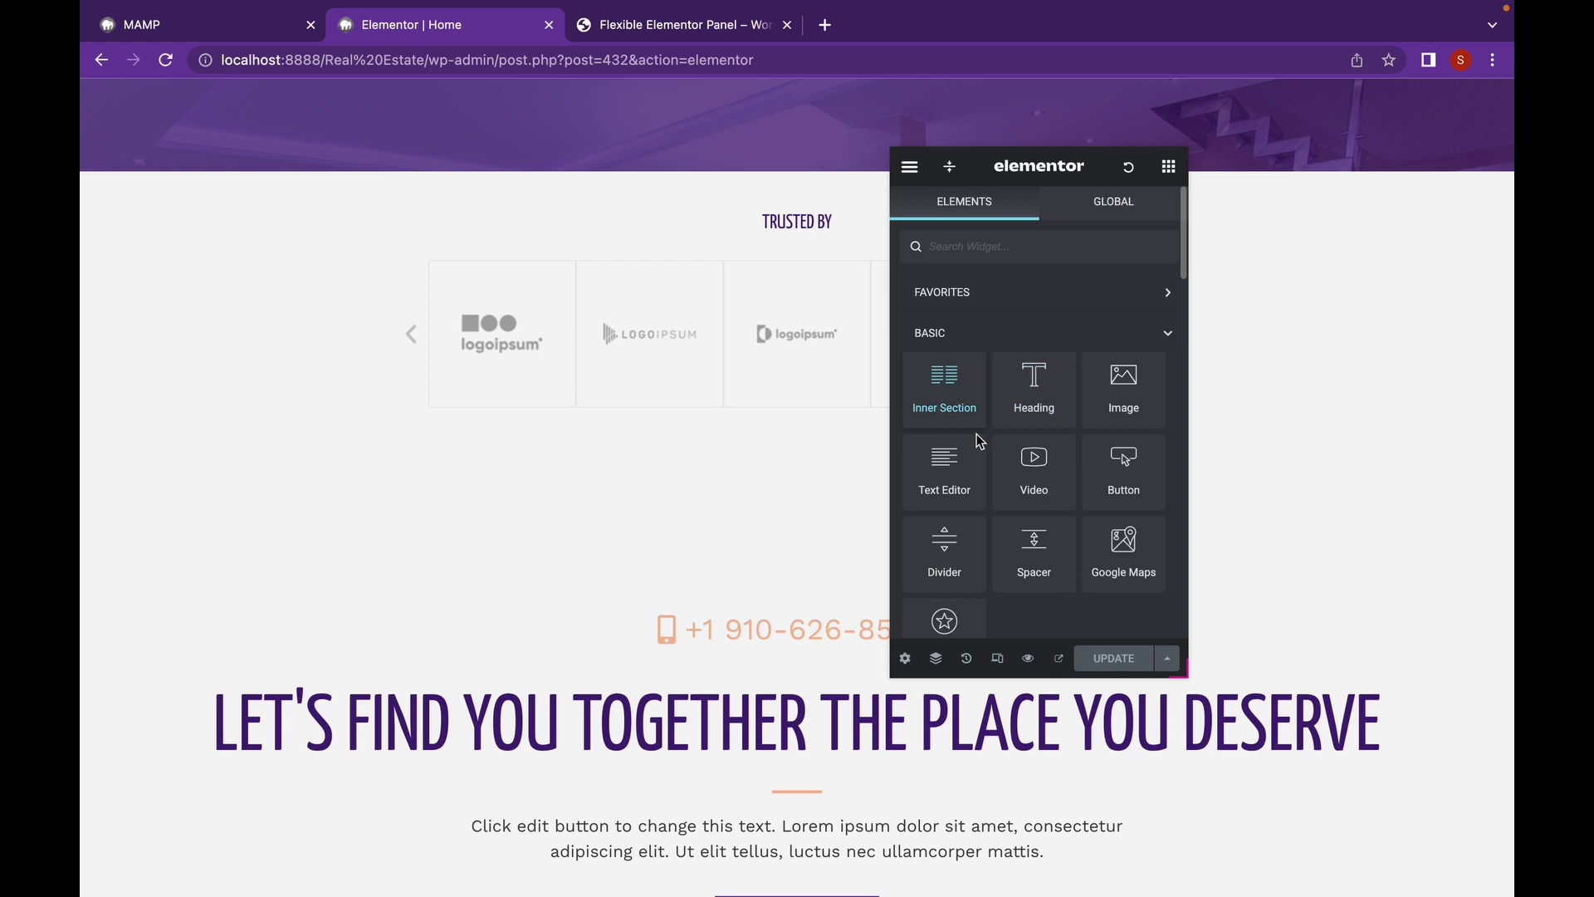
pyautogui.scroll(-8, 750, 546)
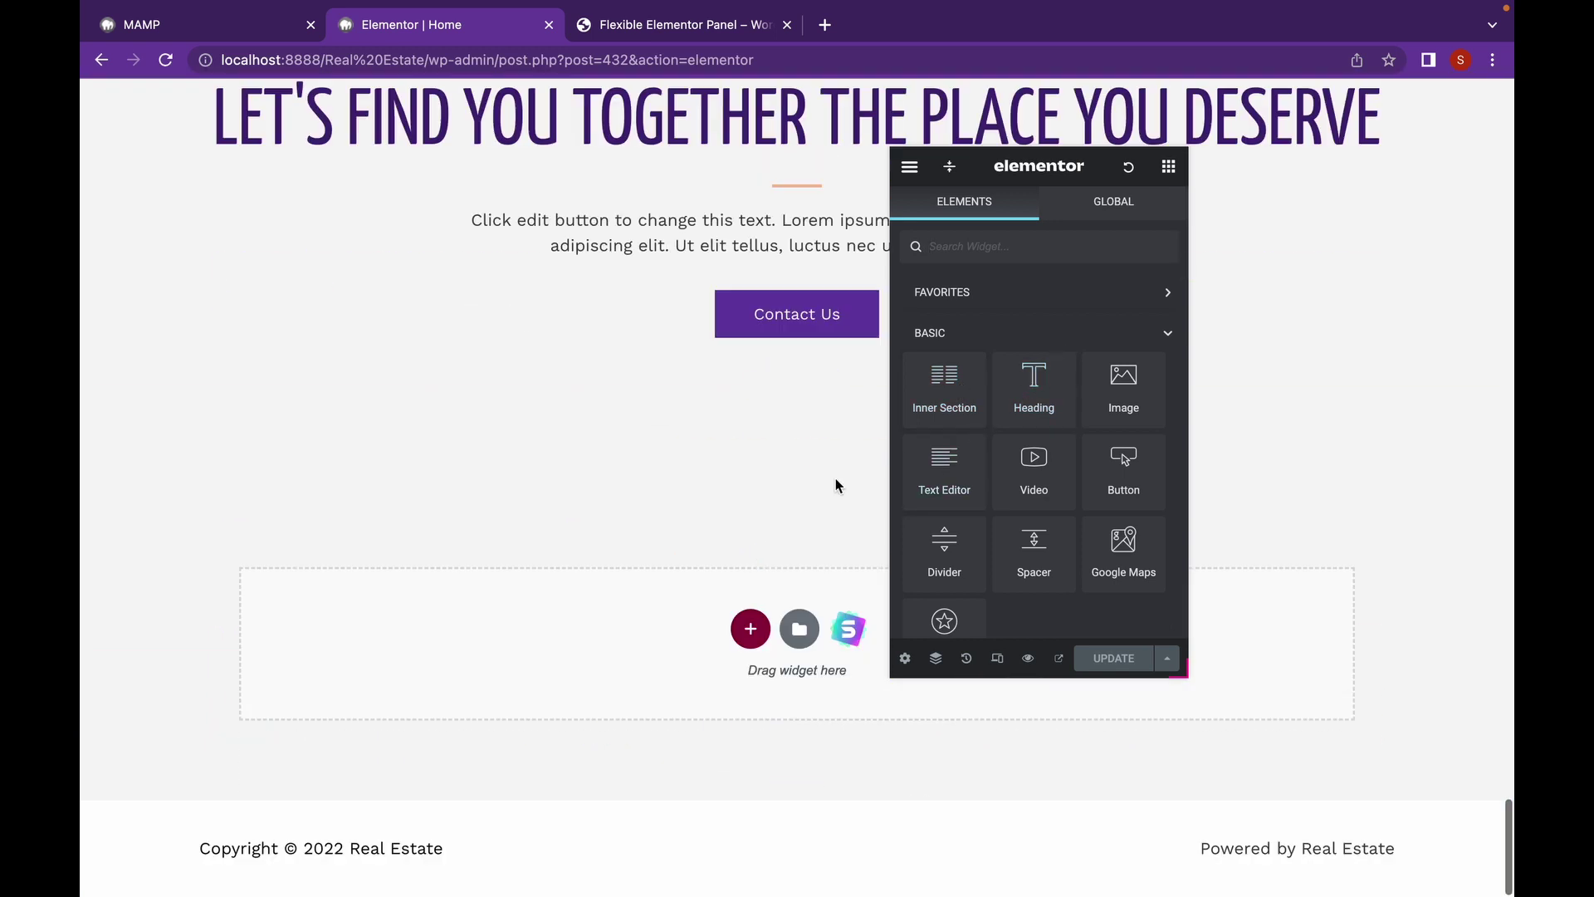
# - Drop a Heading into the empty bottom section and drag the floating panel over the page's left
pyautogui.moveTo(1021, 395); pyautogui.dragTo(636, 636)
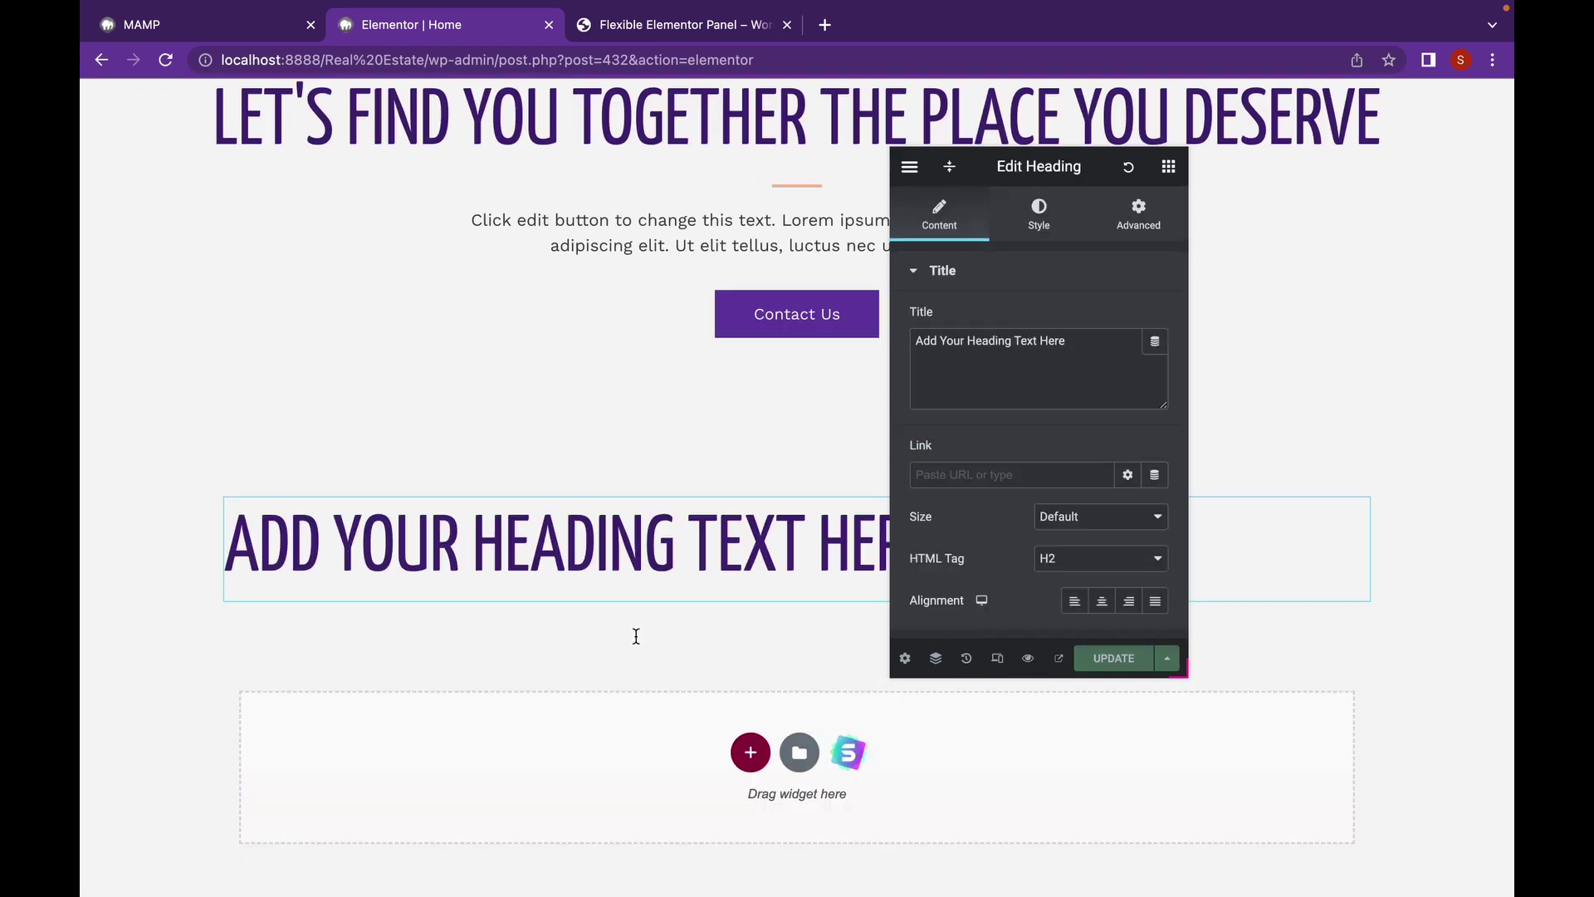
pyautogui.moveTo(1026, 163); pyautogui.dragTo(1433, 151)
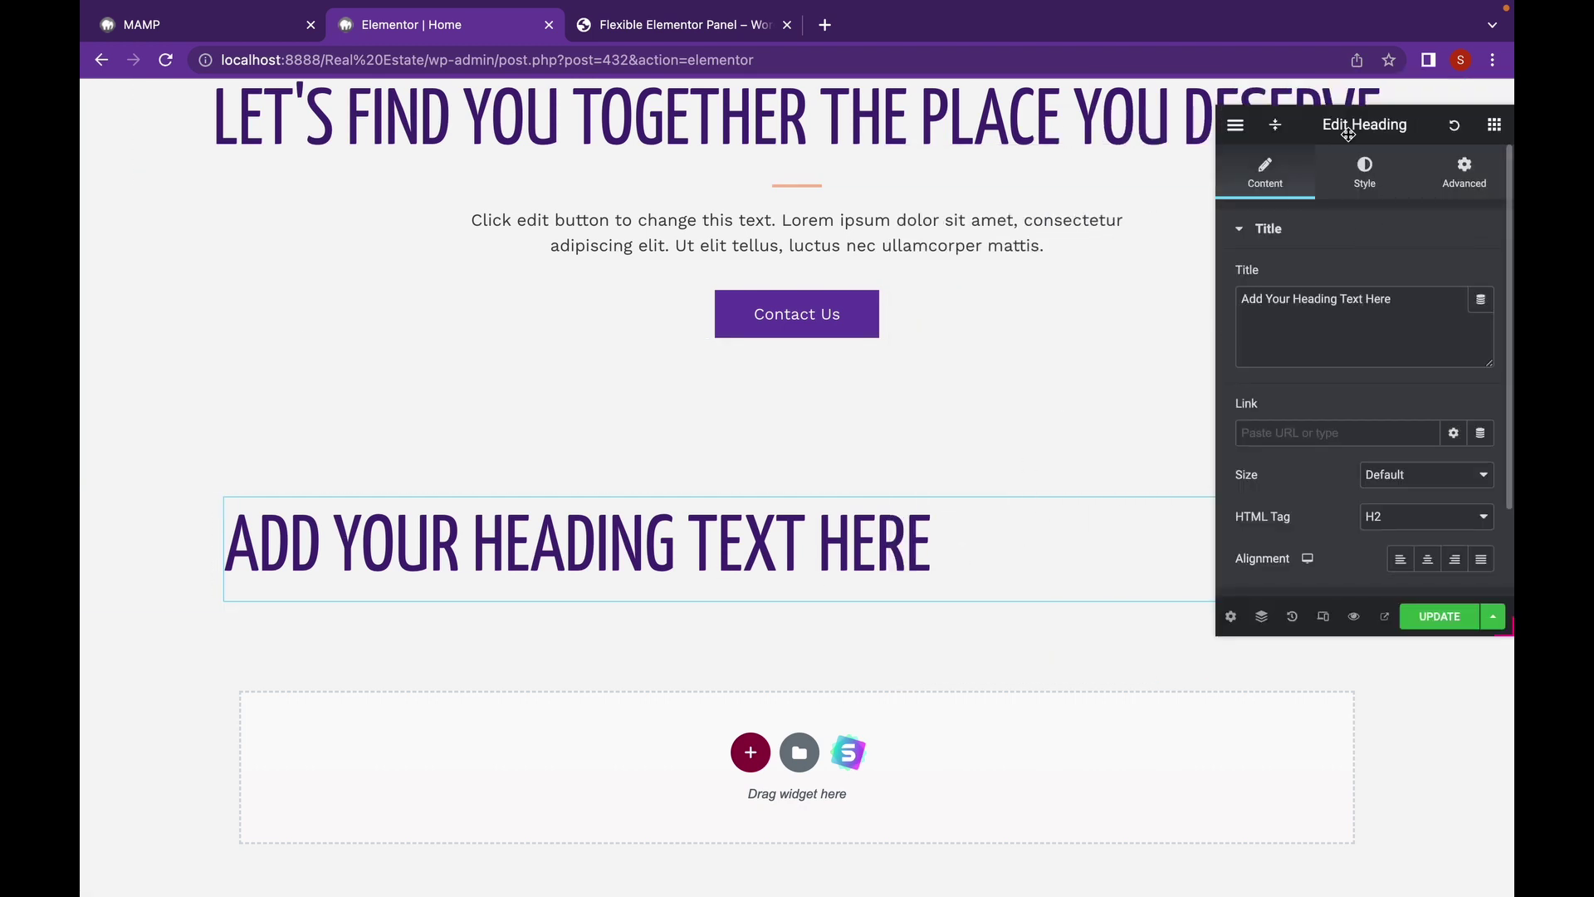
pyautogui.moveTo(1346, 127); pyautogui.dragTo(1185, 100)
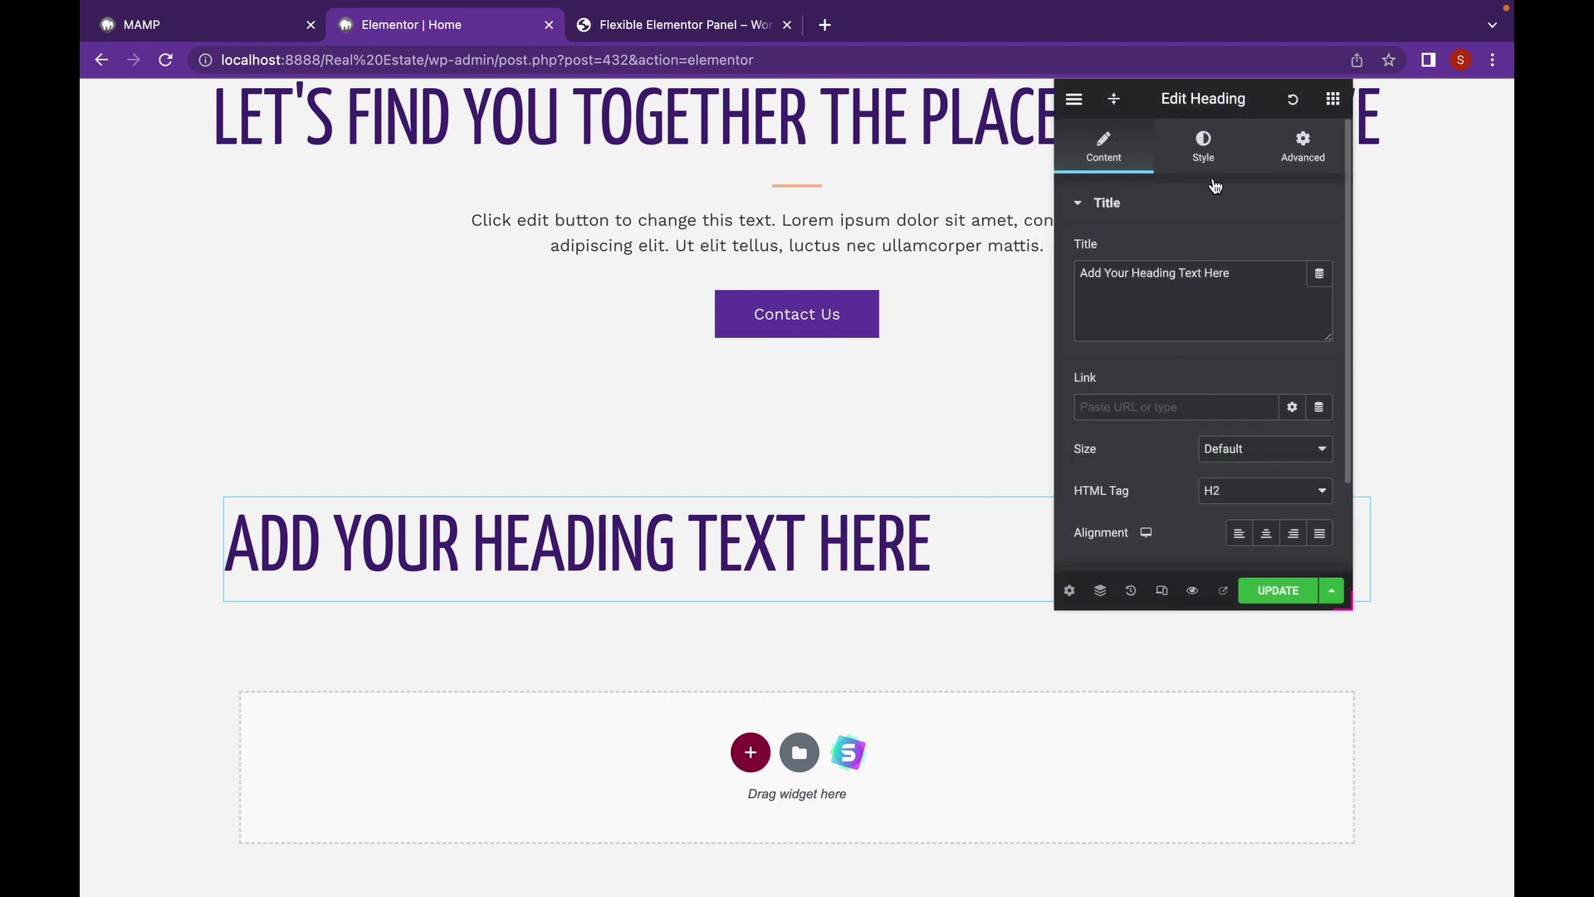
pyautogui.moveTo(1173, 99); pyautogui.dragTo(1221, 104)
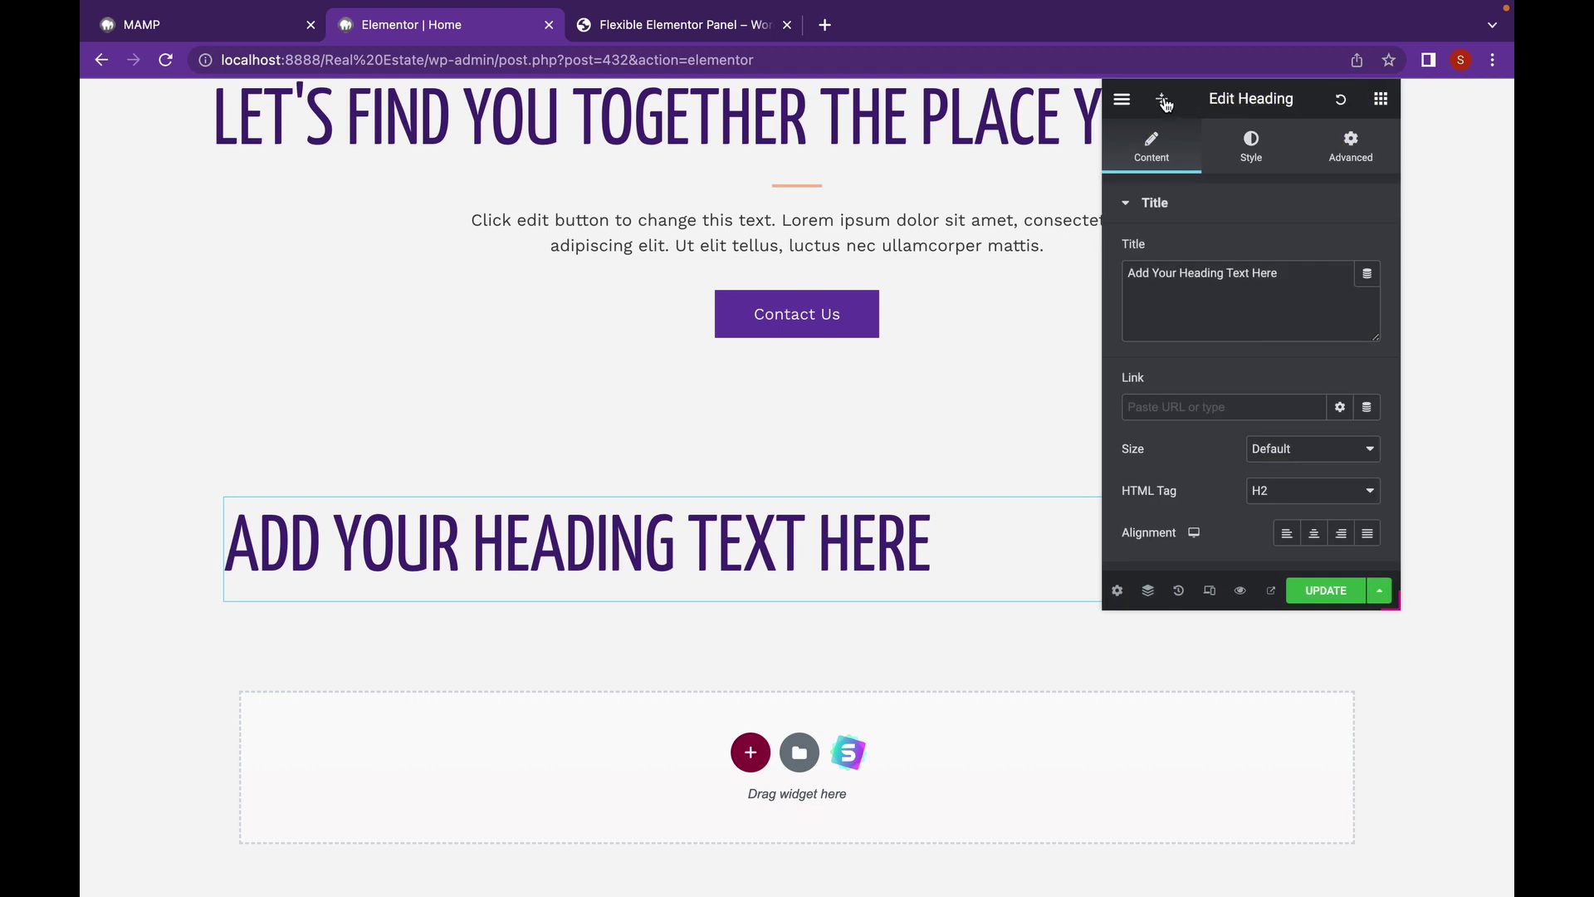
pyautogui.moveTo(1165, 102); pyautogui.dragTo(448, 101)
# - Collapse the panel to its title strip and select the new heading's text
pyautogui.doubleClick(447, 100)
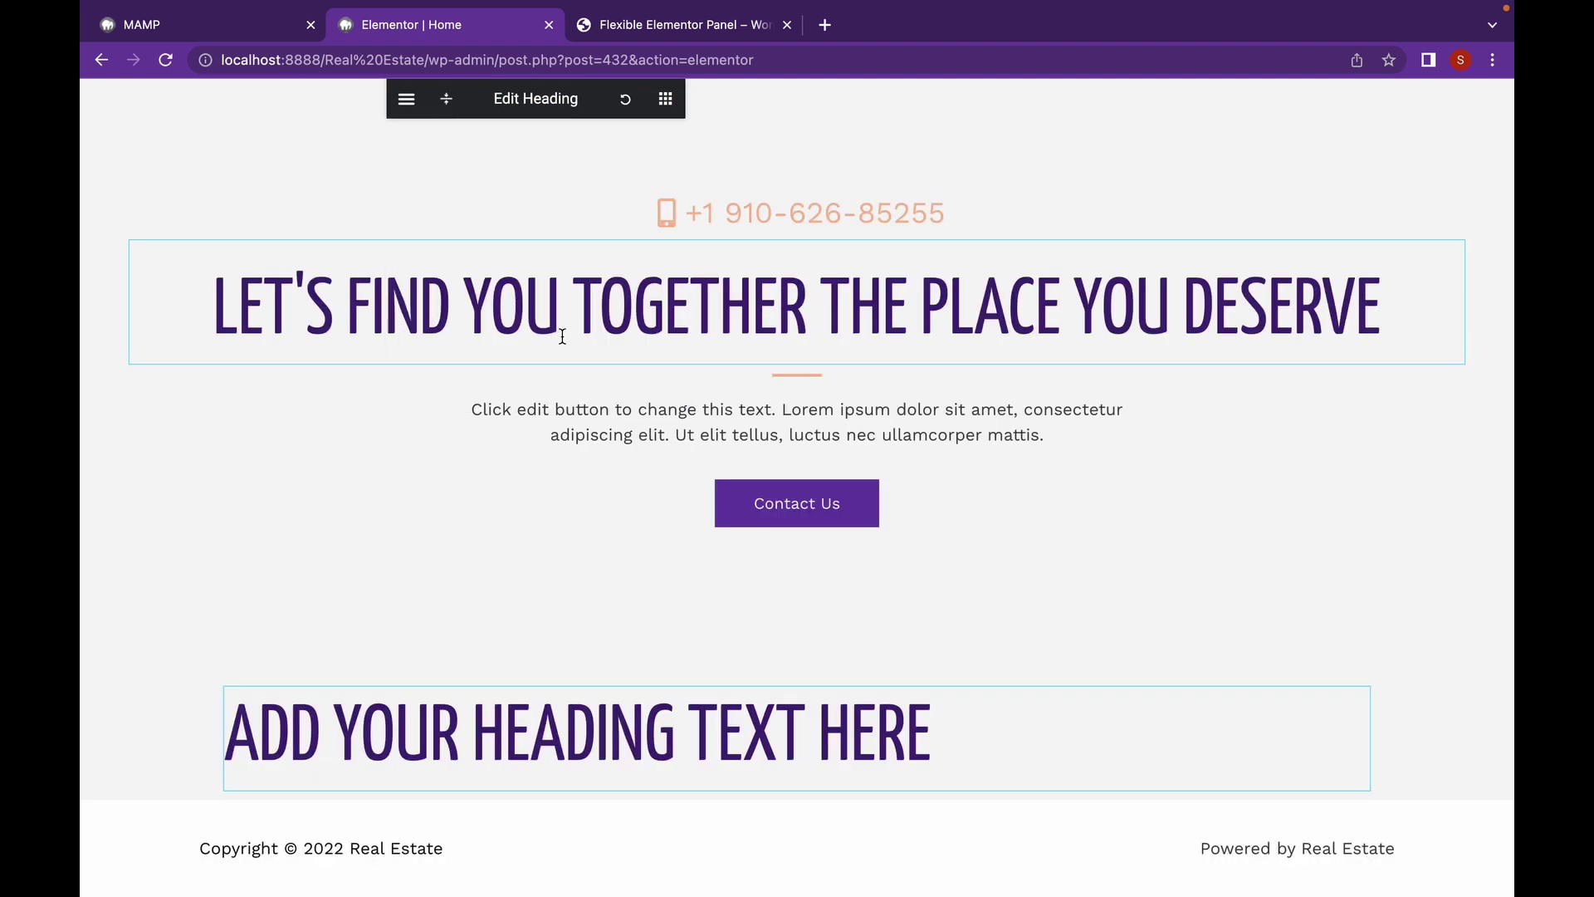
pyautogui.scroll(3, 739, 573)
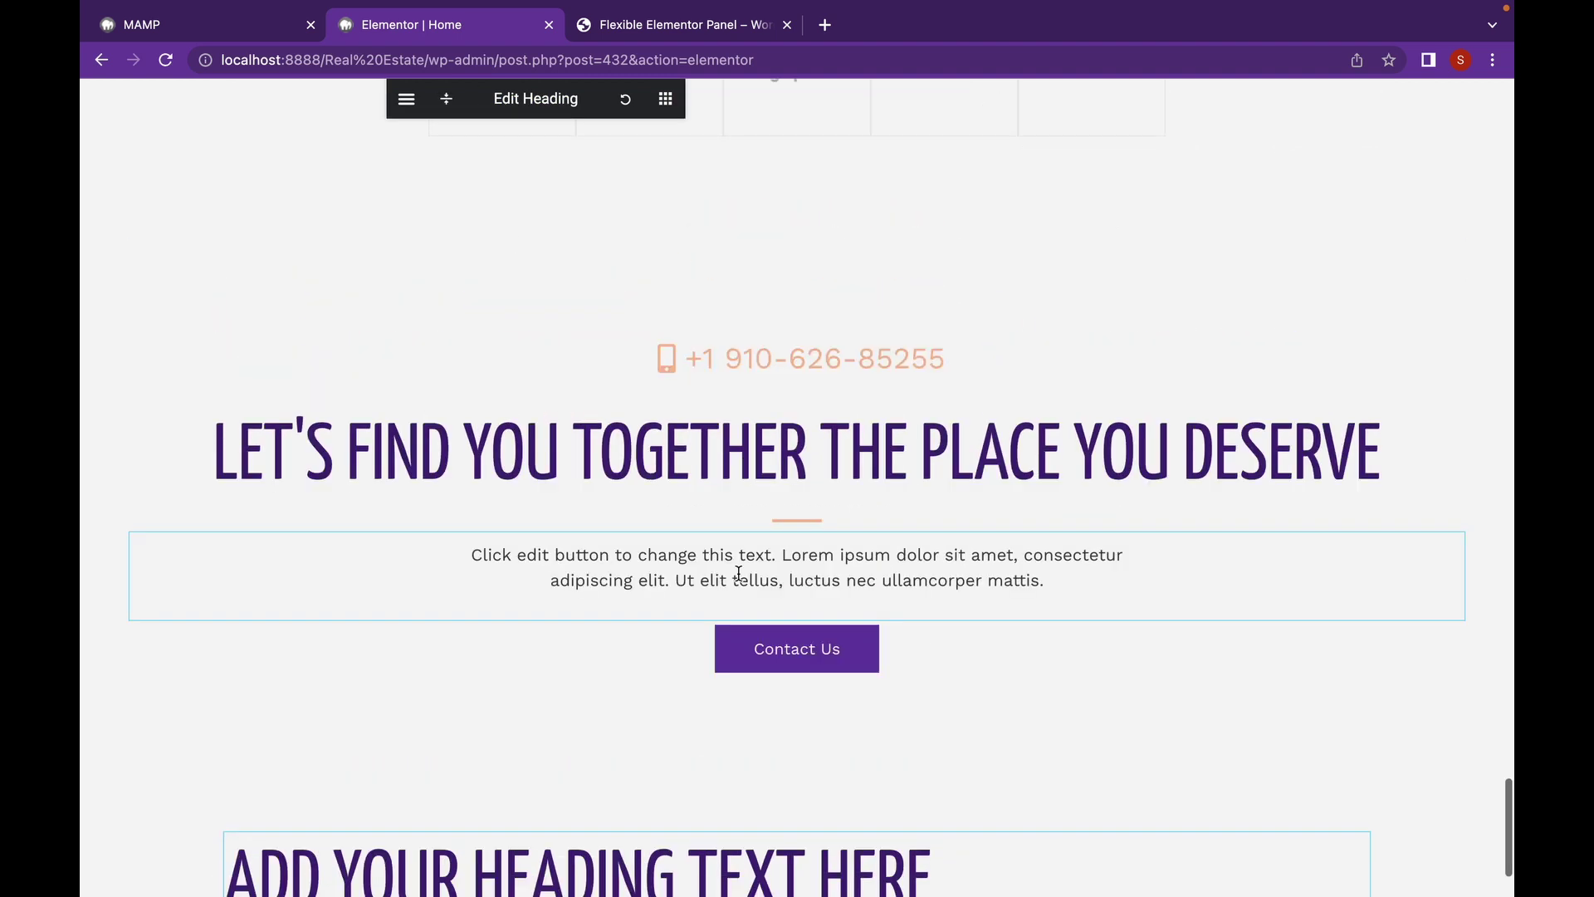
pyautogui.scroll(-3, 744, 610)
pyautogui.click(832, 697)
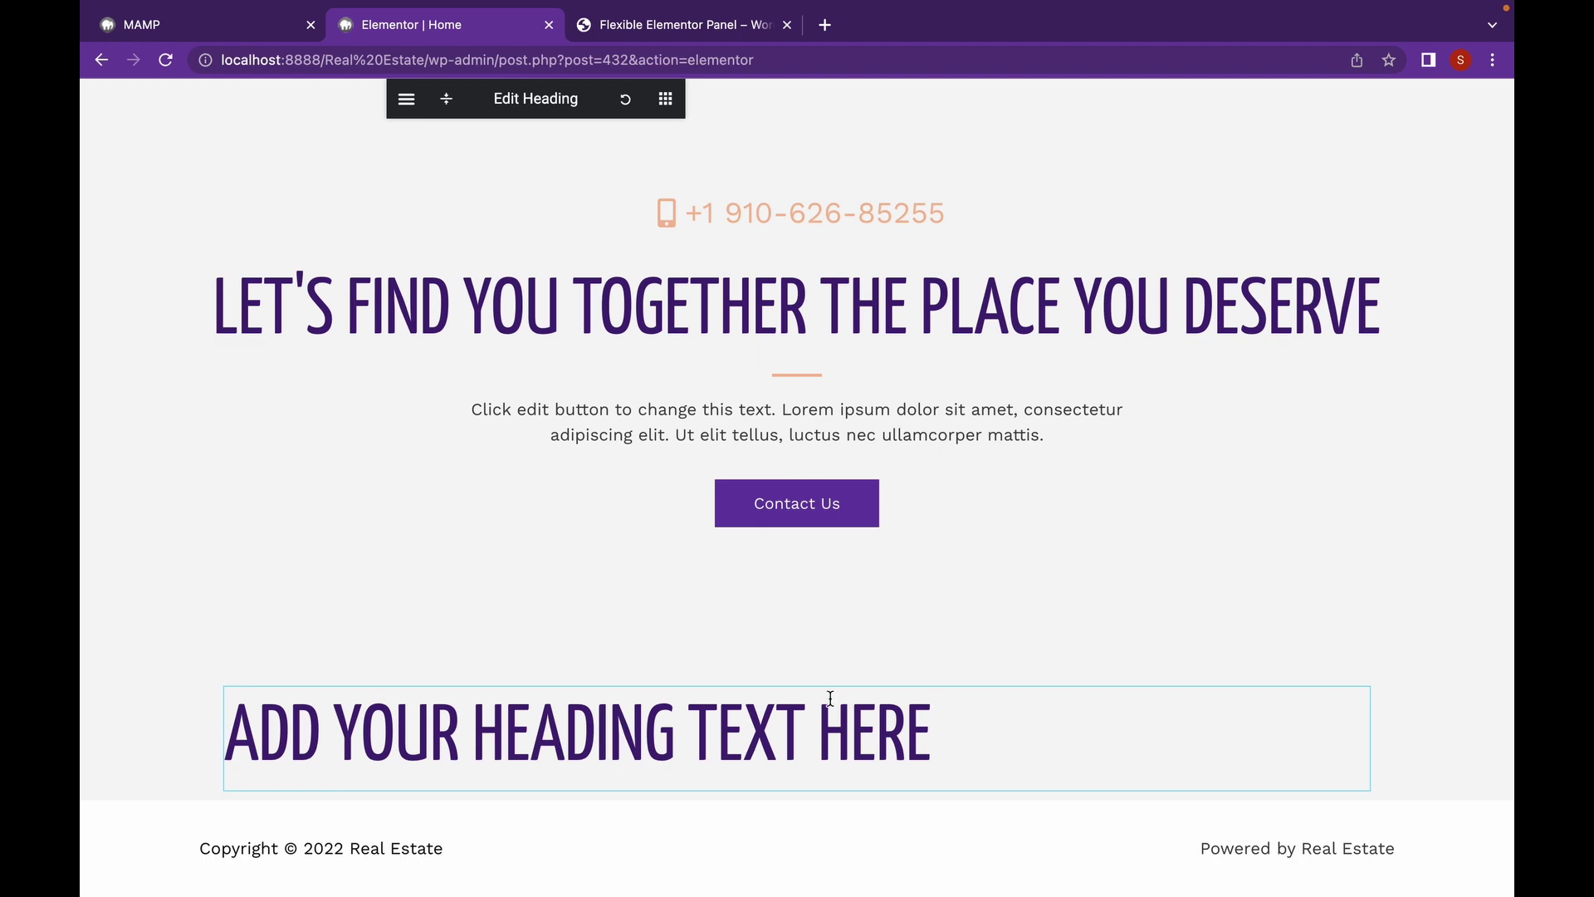
# - Replace HERE in the heading with a name phrase, then expand the panel on Style, docked left
pyautogui.press('BackSpace')
pyautogui.press('BackSpace')
pyautogui.press('BackSpace')
pyautogui.press('BackSpace')
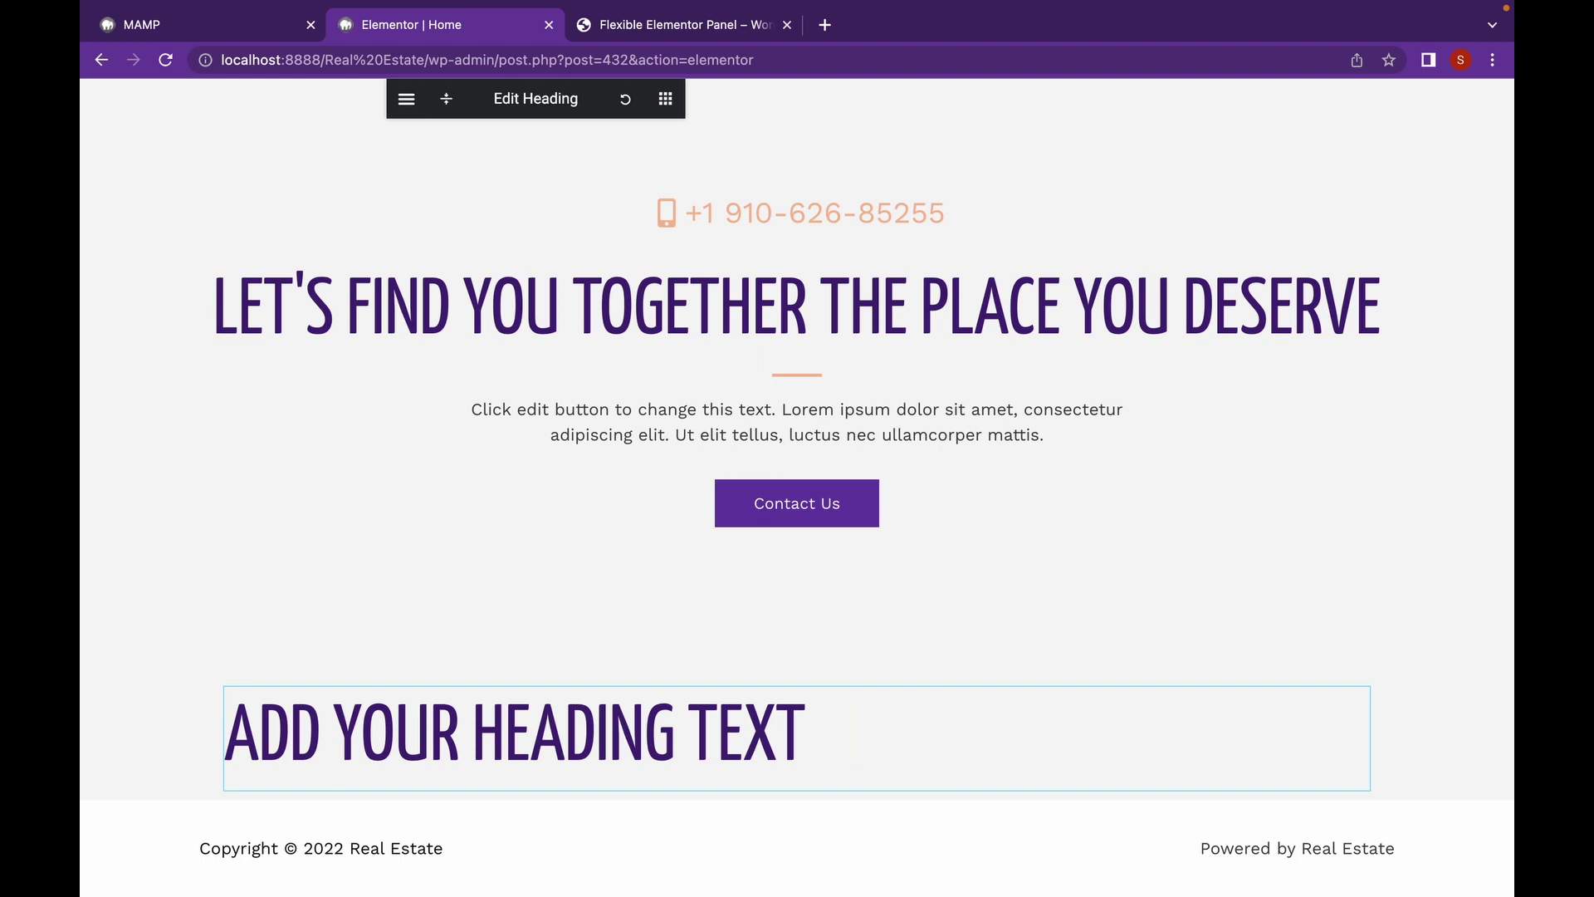
pyautogui.write('TH')
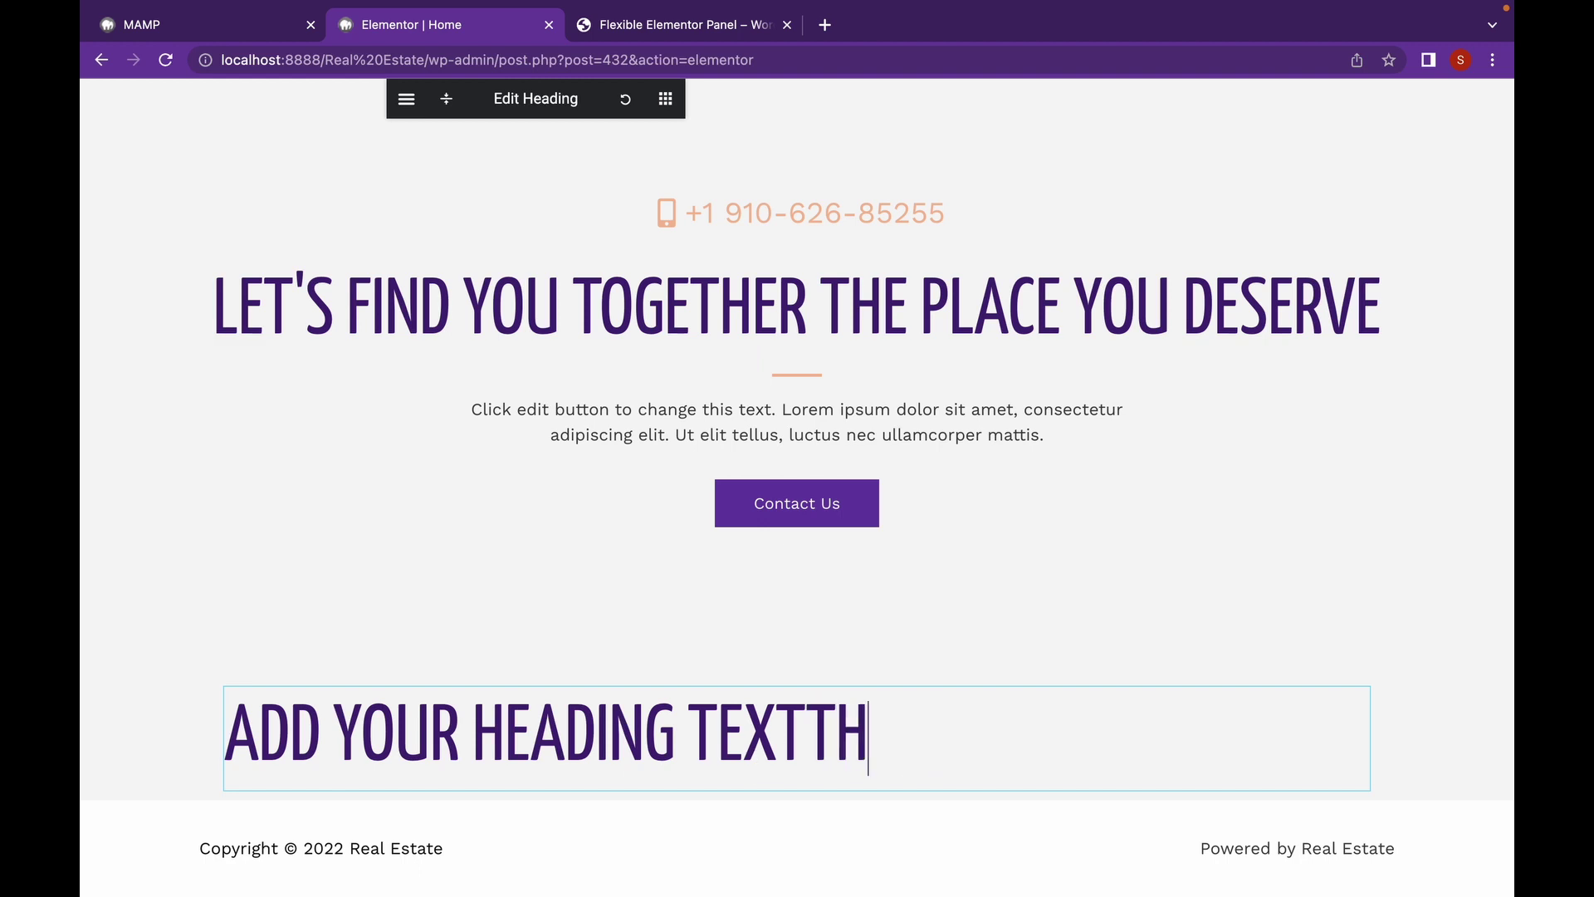
pyautogui.write('IS IS KARAN')
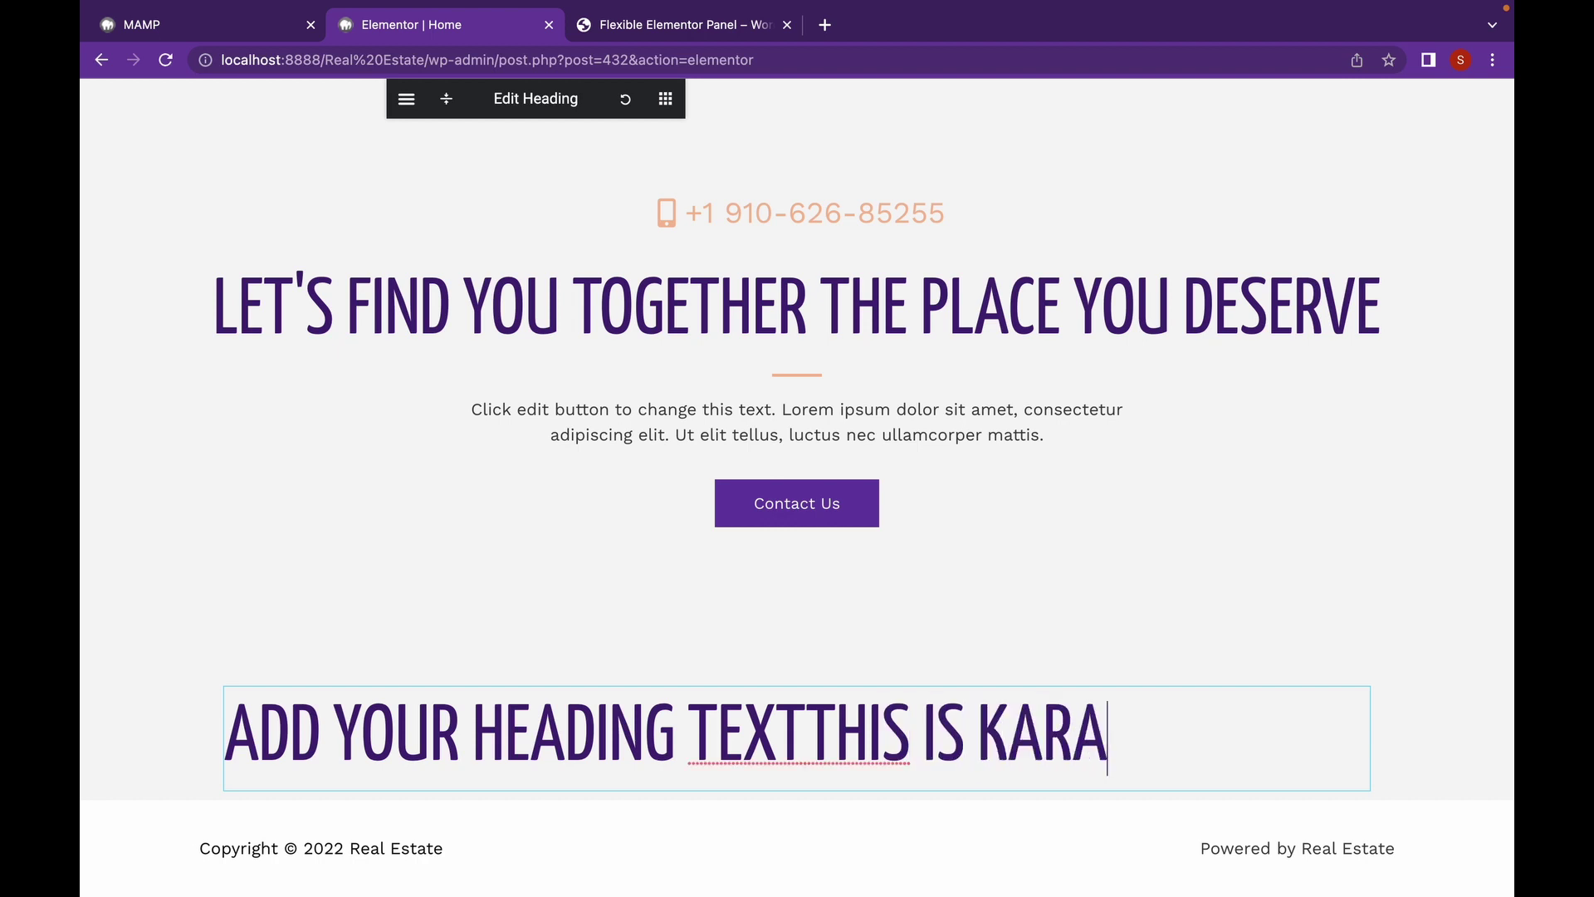
pyautogui.click(448, 103)
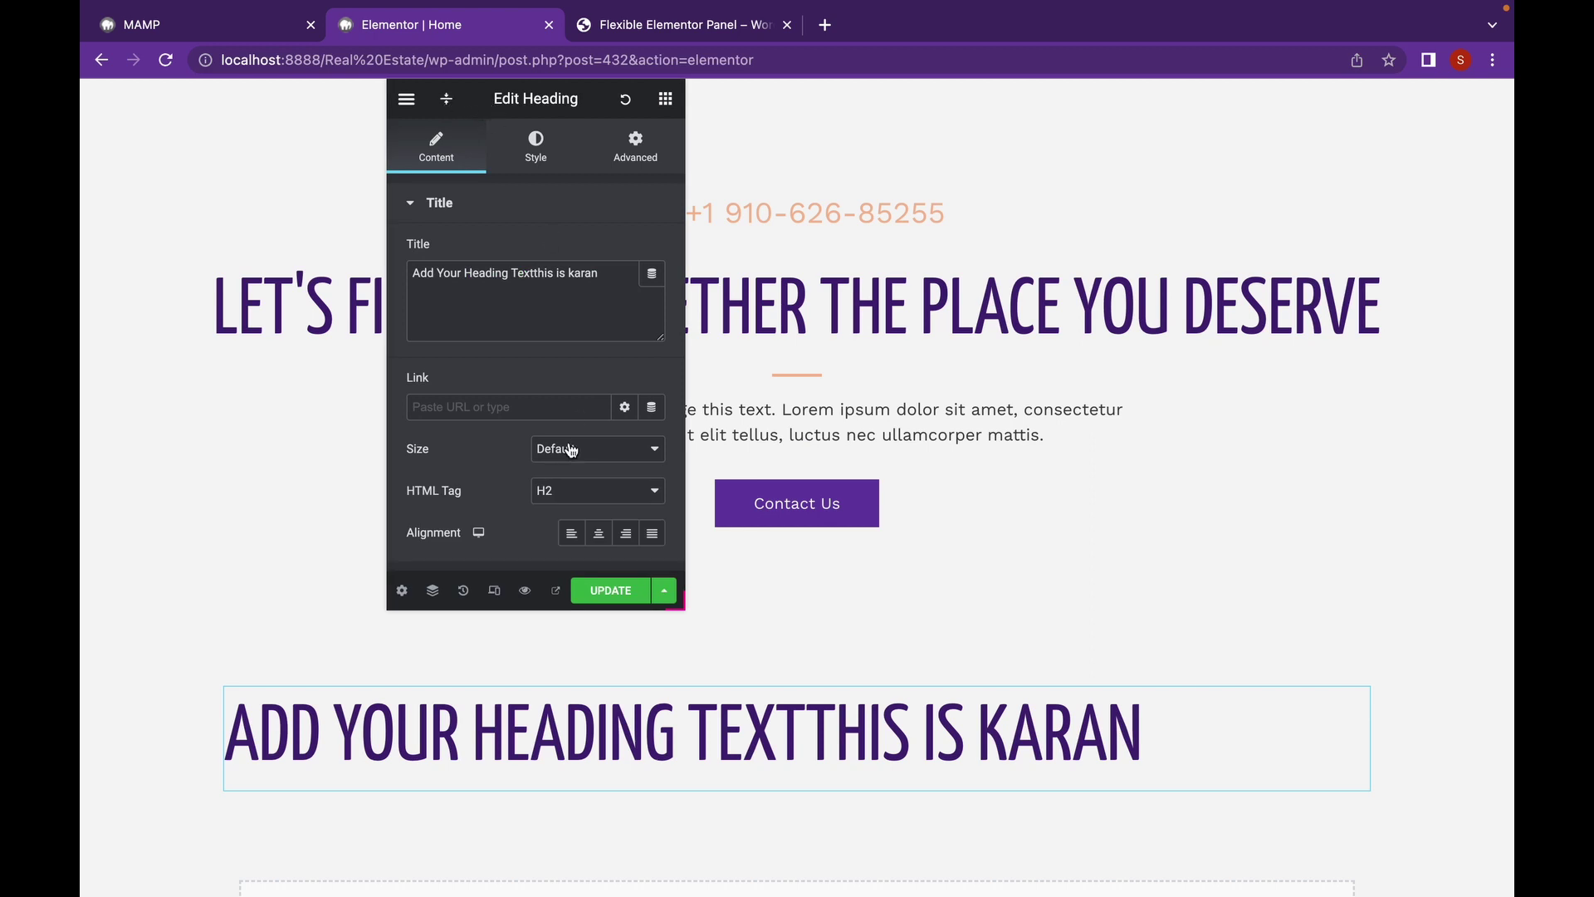
pyautogui.click(548, 147)
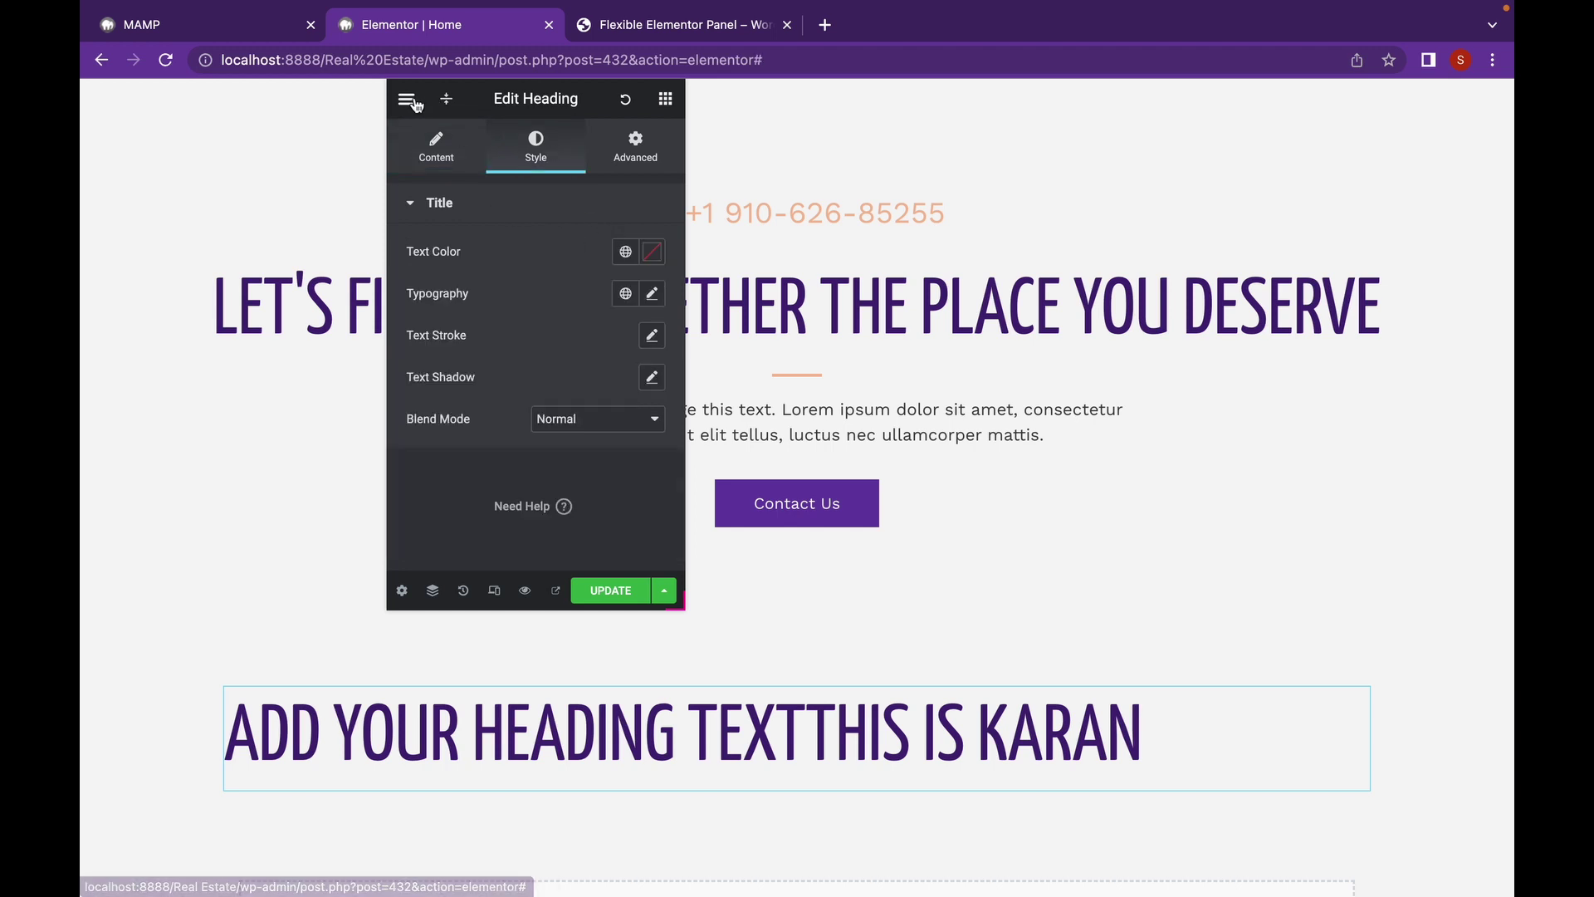
pyautogui.moveTo(521, 96); pyautogui.dragTo(93, 137)
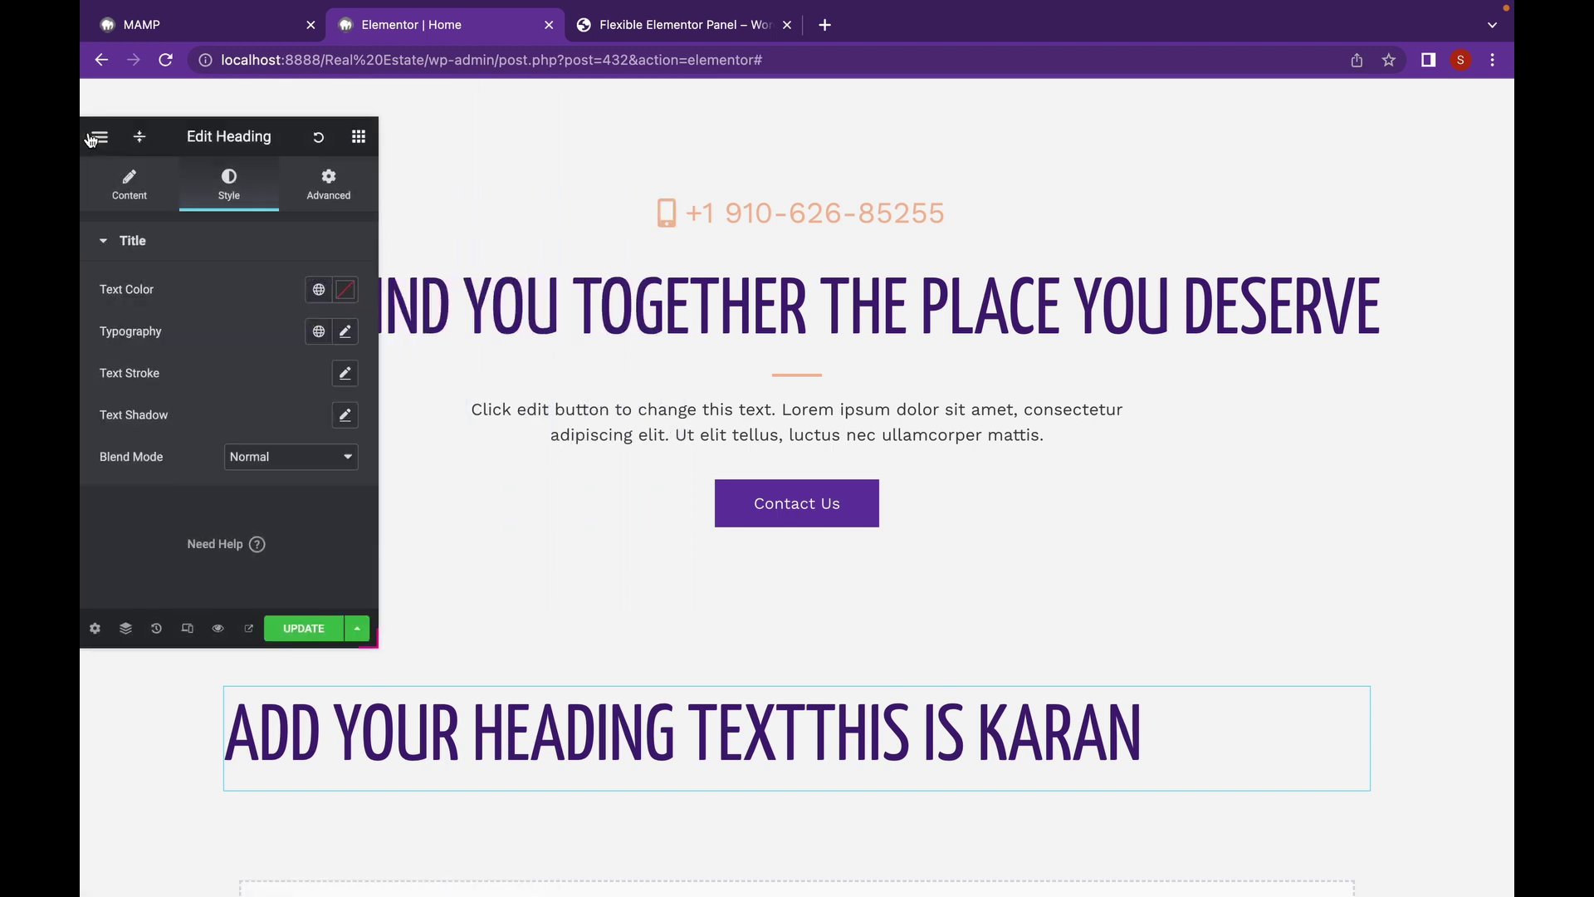
# - Review the Panel settings in User Preferences, then return the panel to the Elements widget list
pyautogui.click(112, 142)
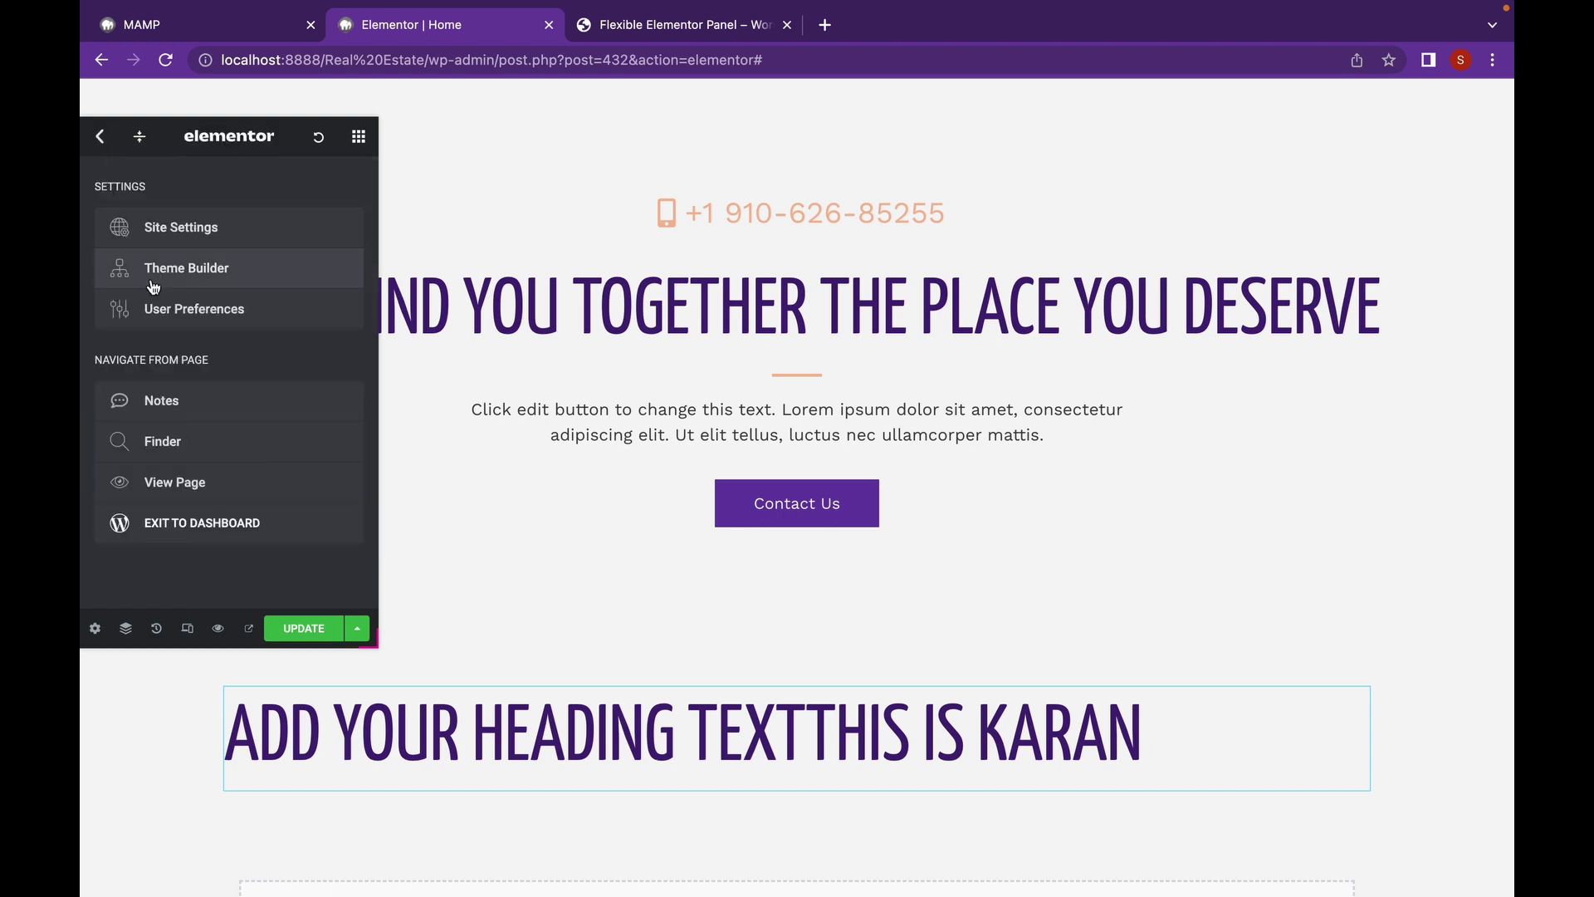
pyautogui.click(228, 324)
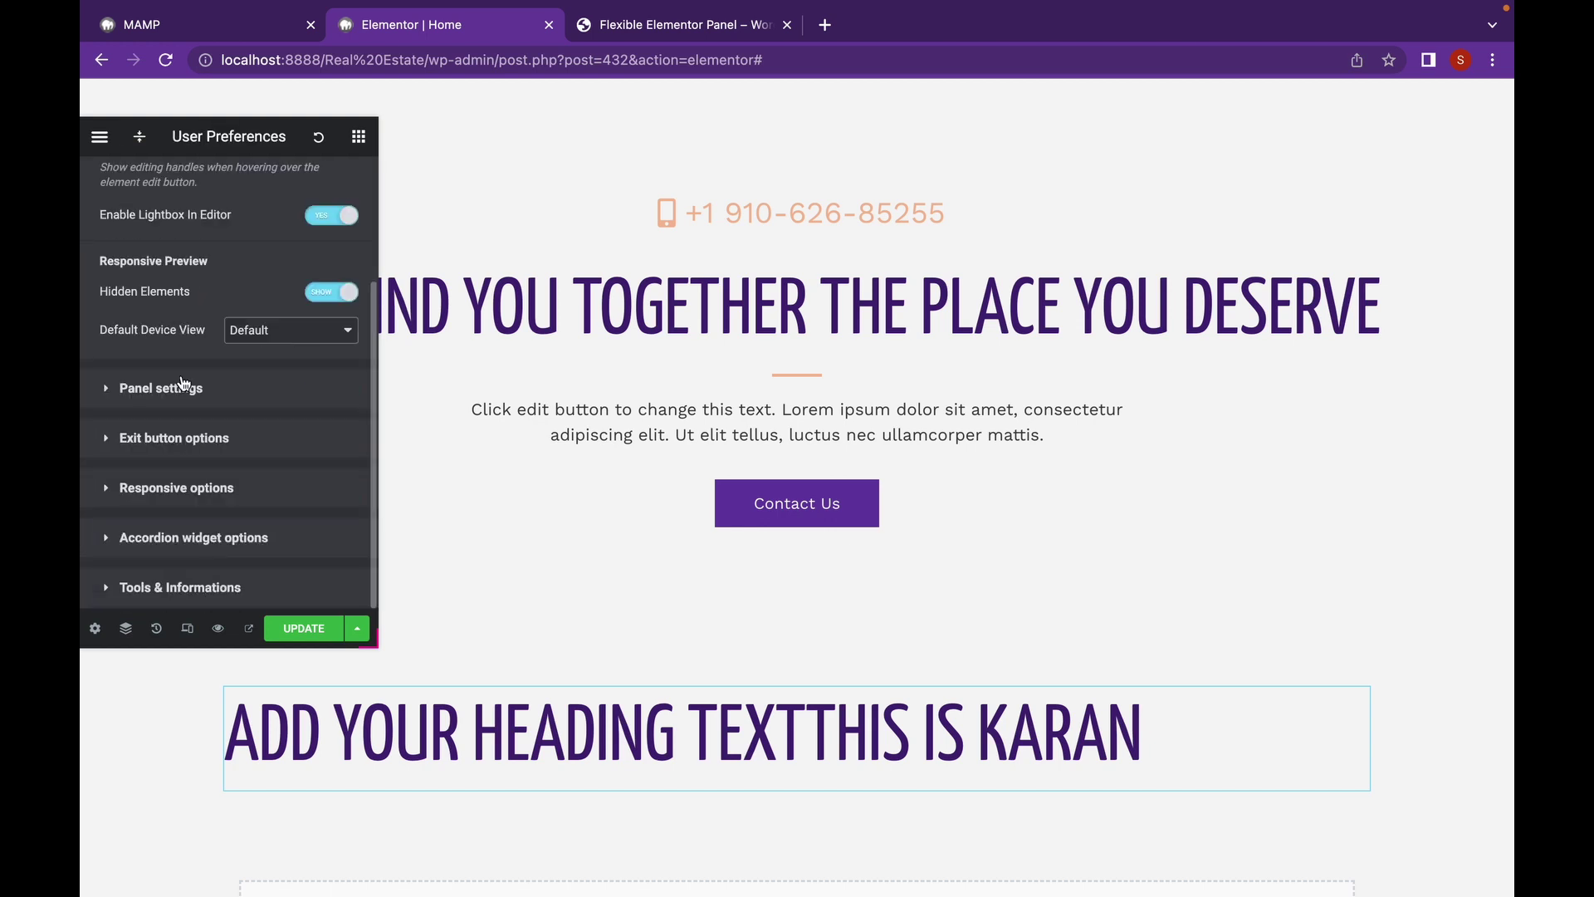
pyautogui.click(161, 388)
pyautogui.scroll(-1, 181, 375)
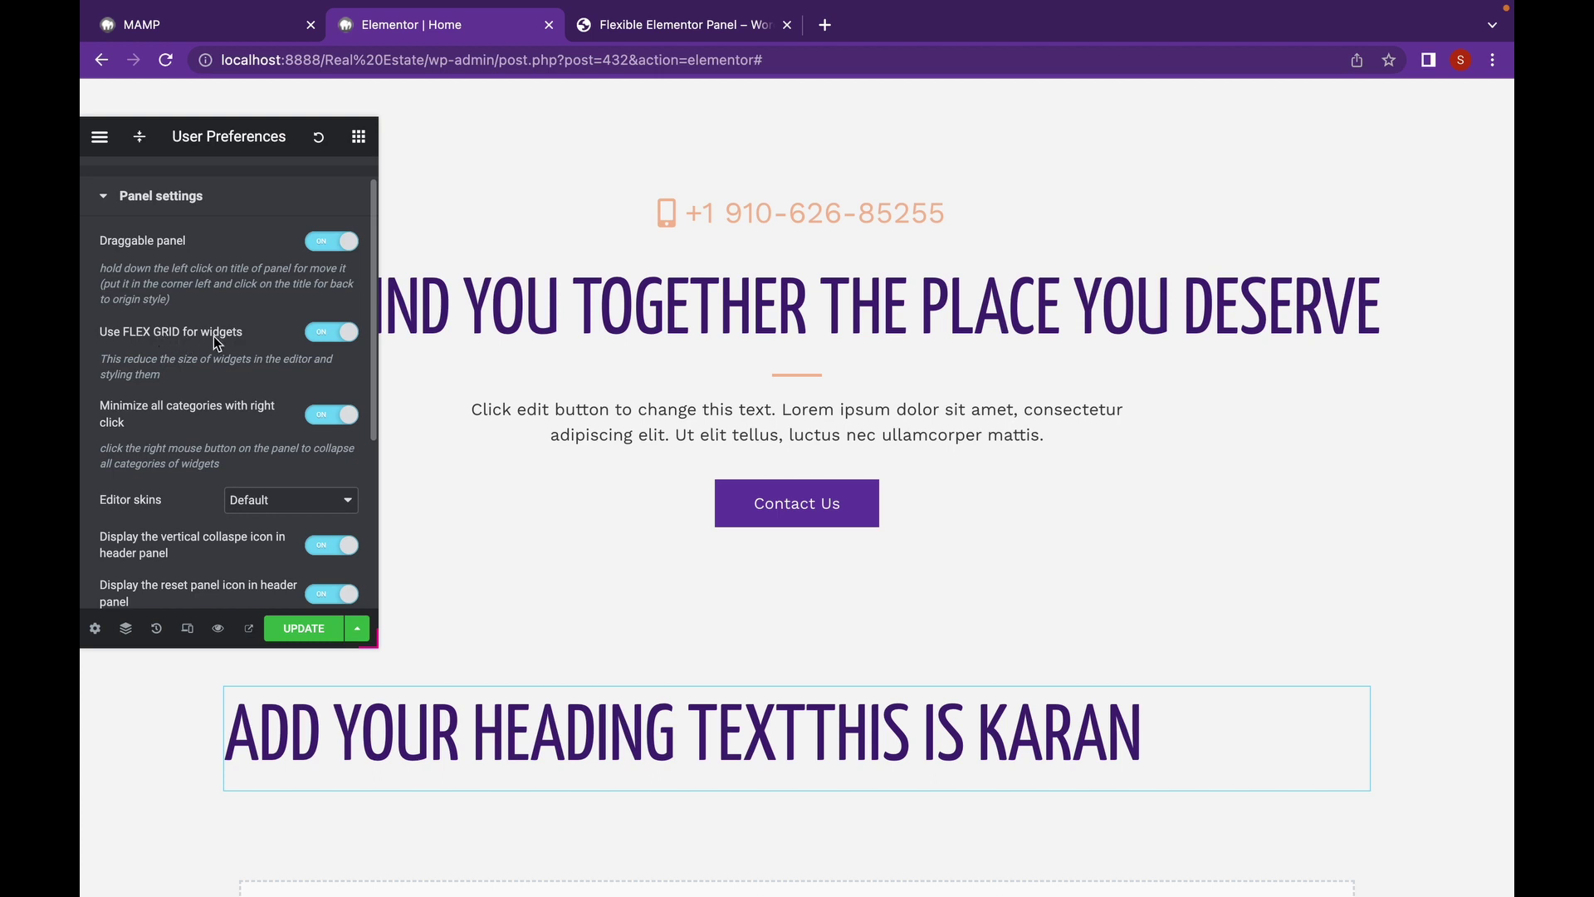
pyautogui.click(357, 136)
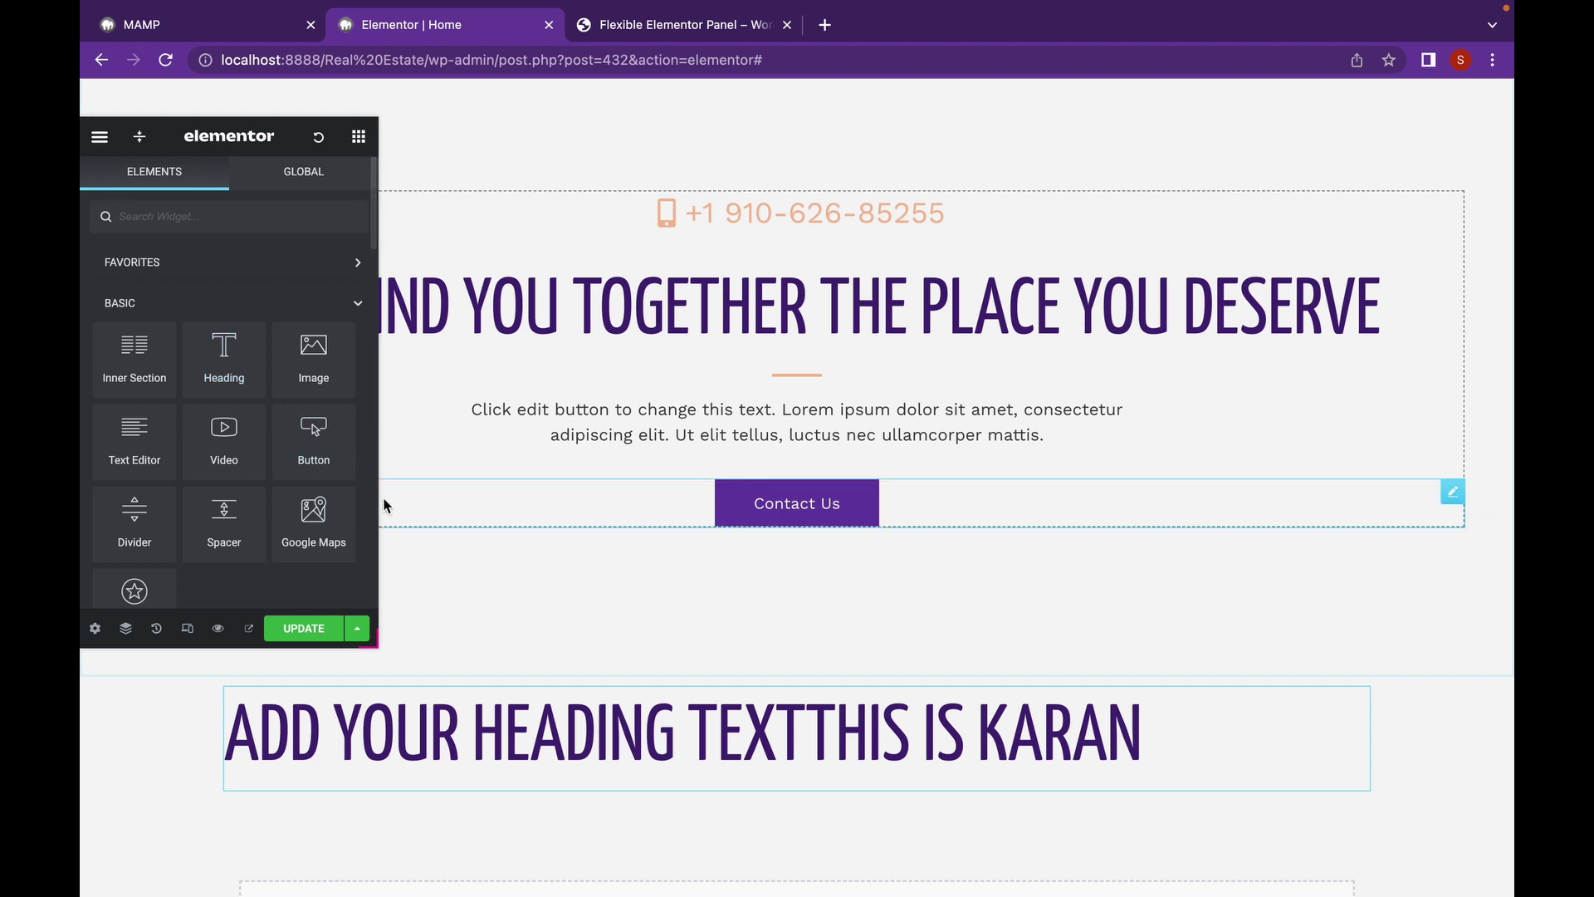
# - Widen the panel to fit more widgets per row, then shrink it to a compact three-column size
pyautogui.moveTo(375, 638); pyautogui.dragTo(739, 674)
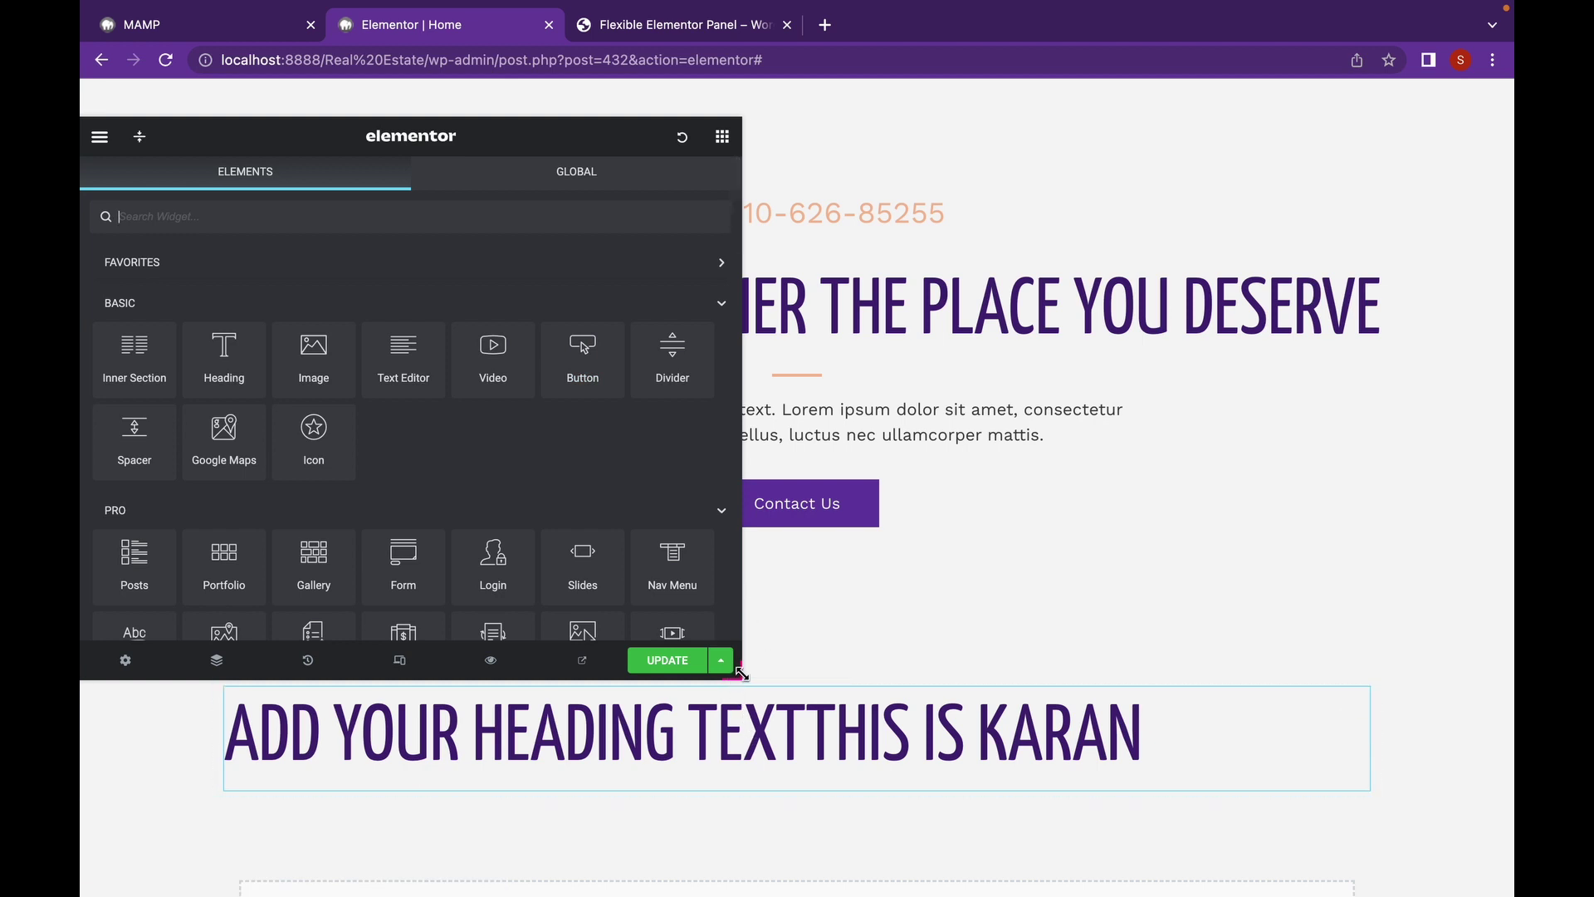
pyautogui.moveTo(742, 671); pyautogui.dragTo(170, 624)
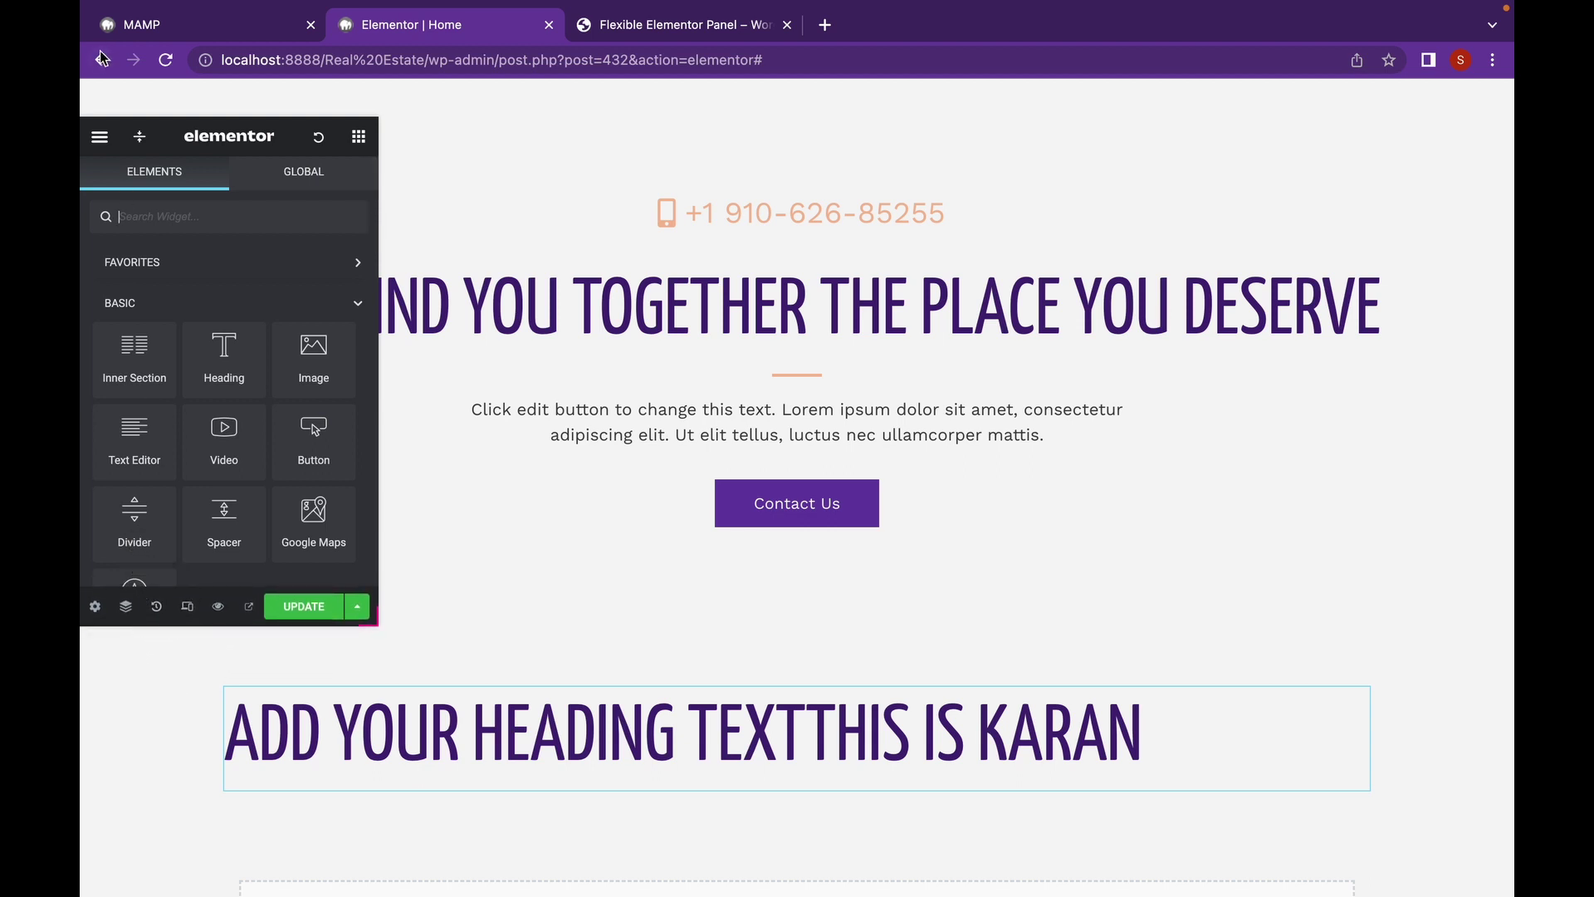
# - Look over the expanded Panel settings in User Preferences
pyautogui.click(100, 136)
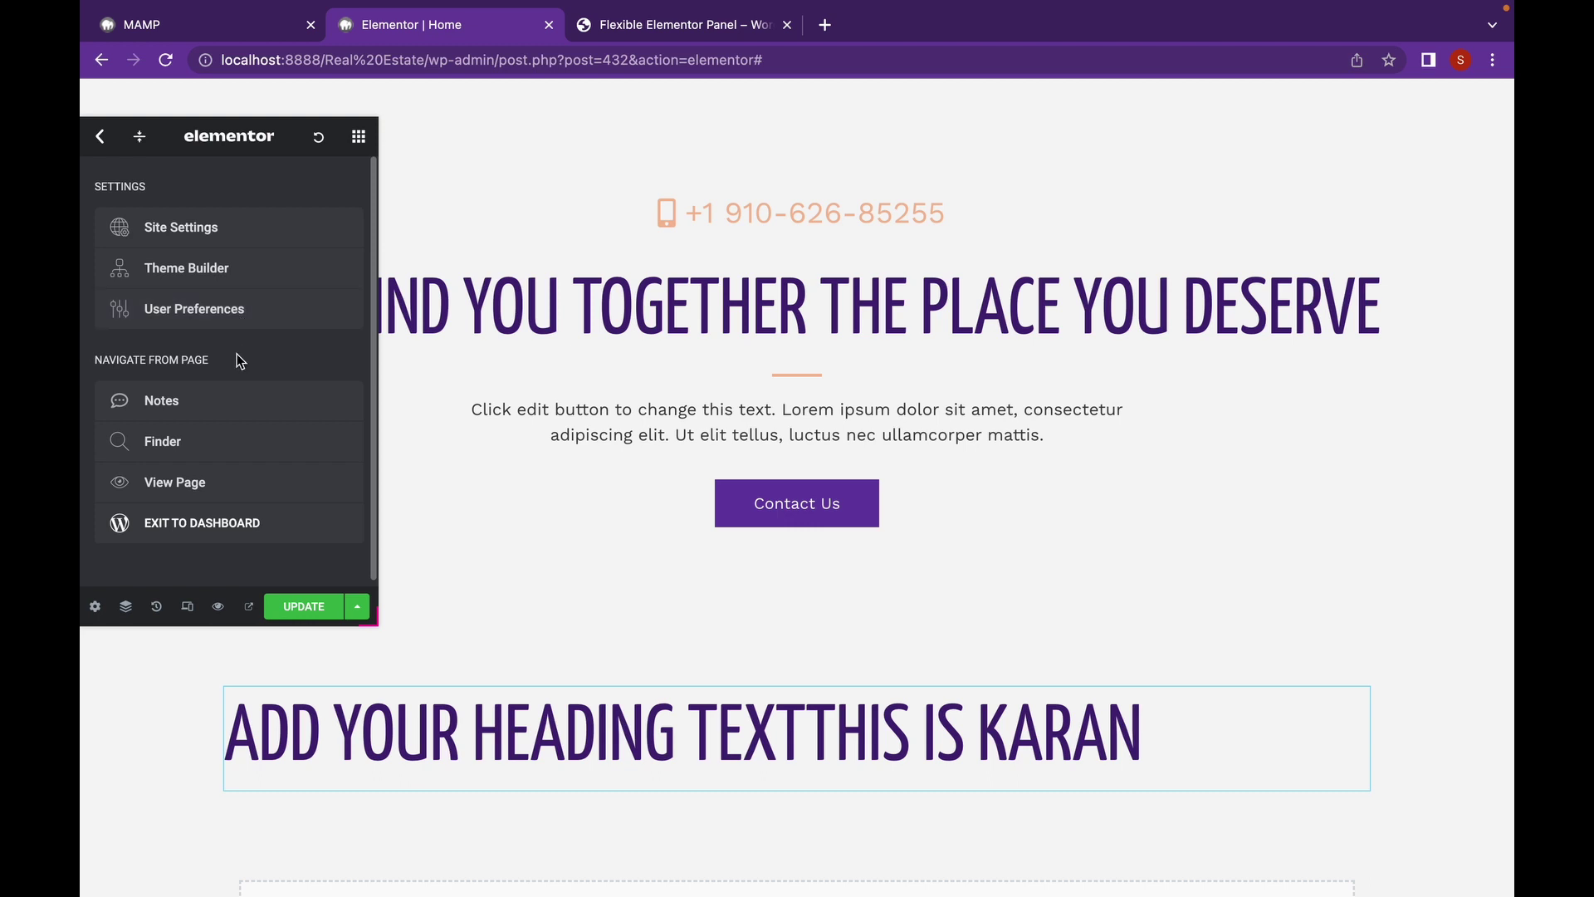
pyautogui.click(283, 325)
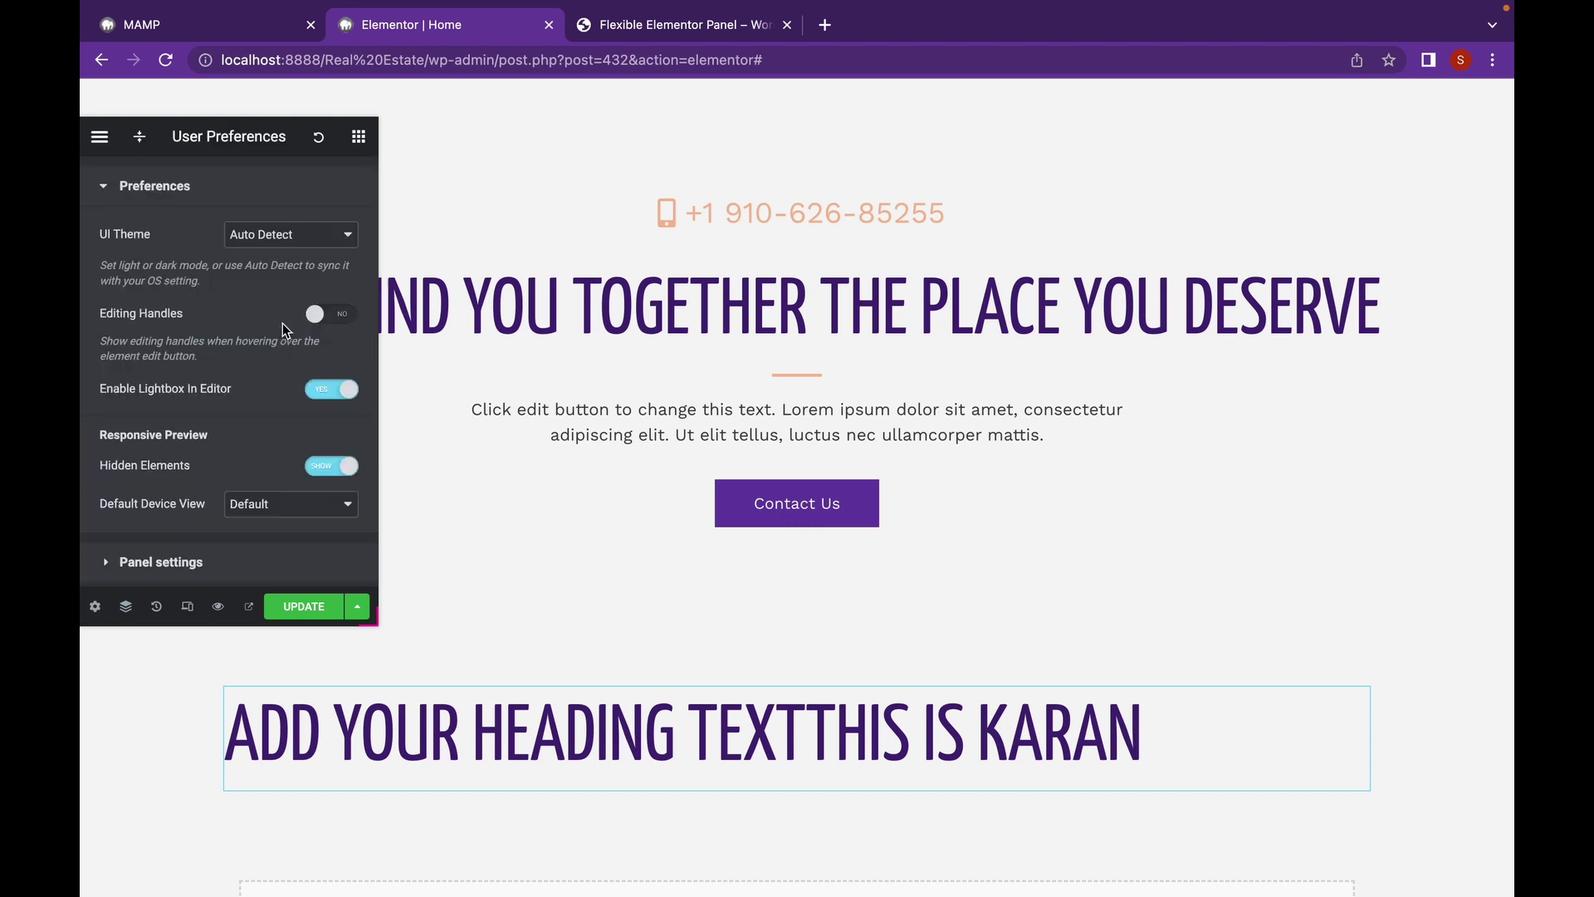
pyautogui.scroll(-3, 235, 407)
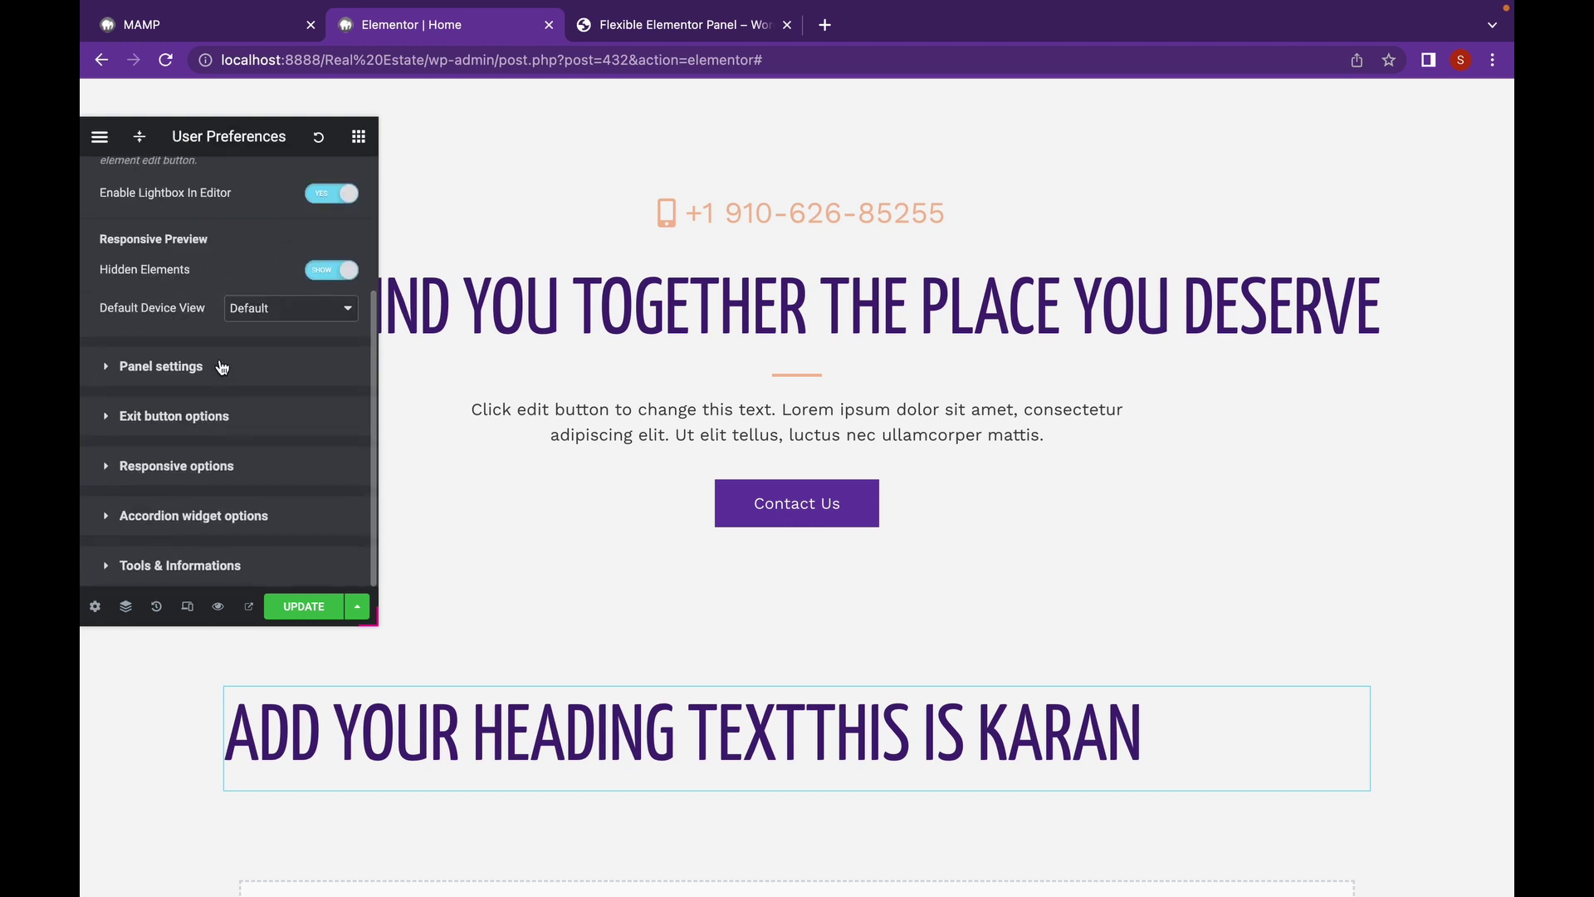
pyautogui.click(219, 363)
pyautogui.scroll(-2, 220, 358)
pyautogui.scroll(-3, 219, 358)
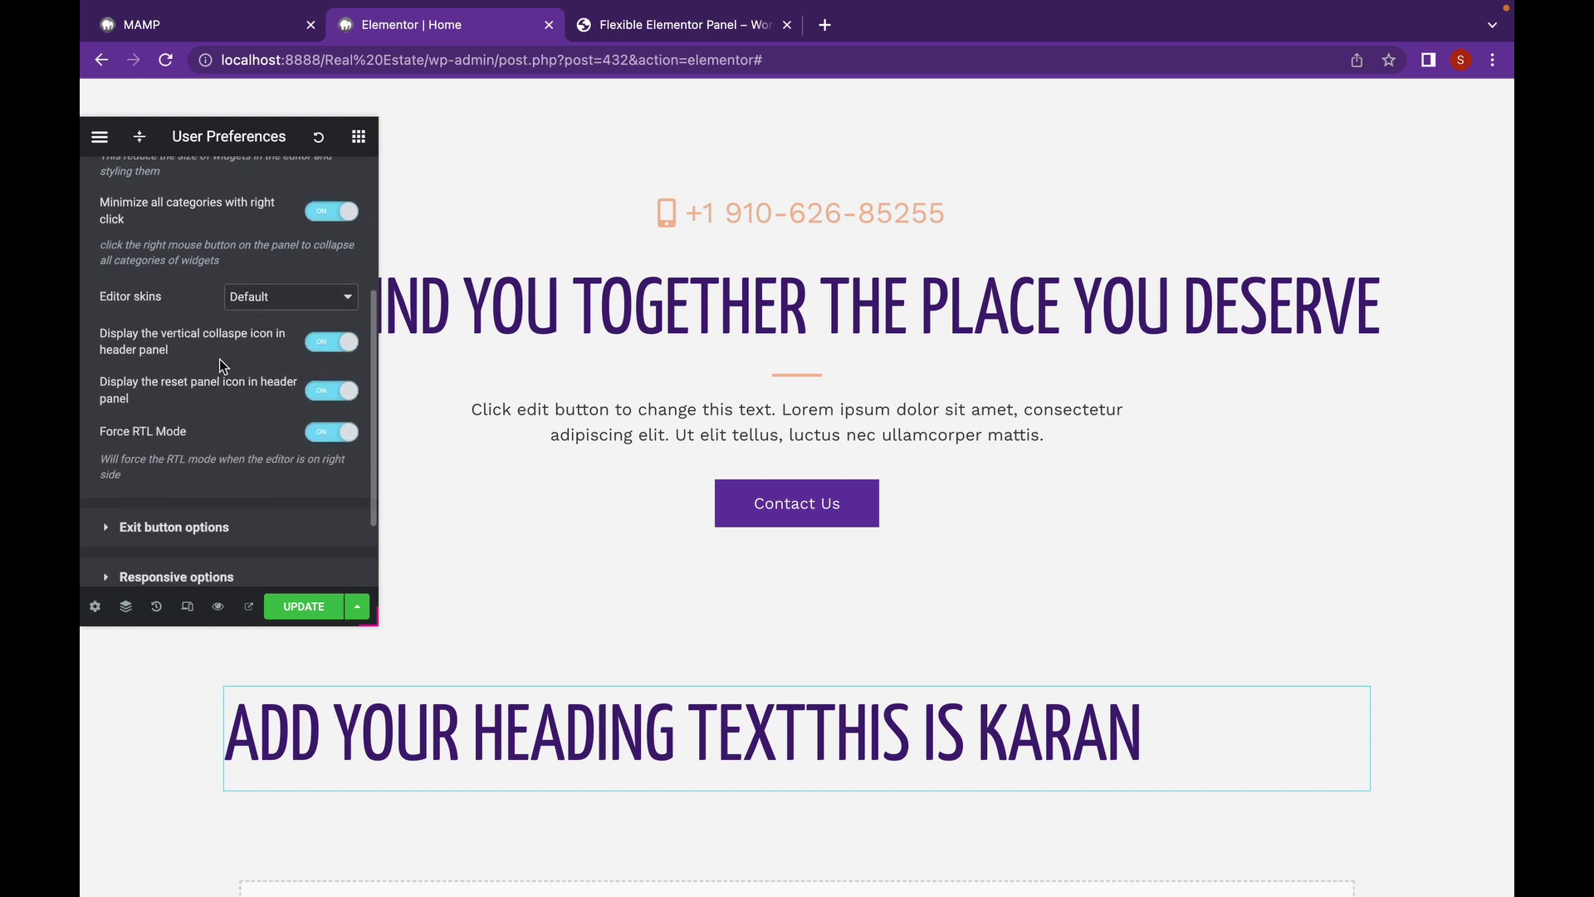
pyautogui.scroll(1, 219, 358)
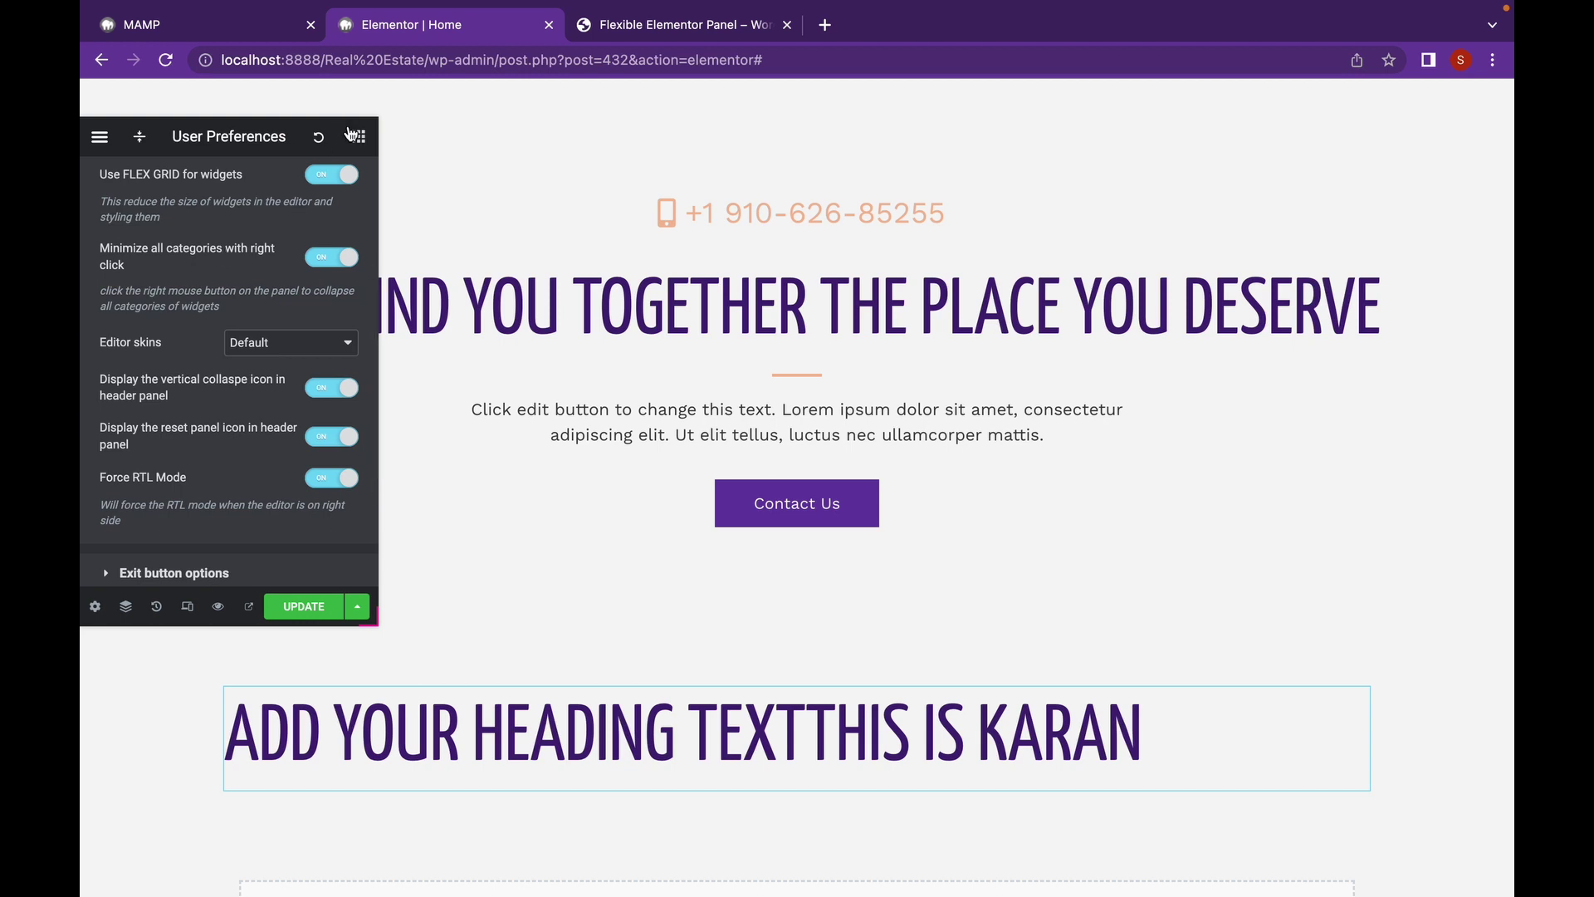
# - In the widget list, toggle FAVORITES, BASIC and GENERAL, then minimize all categories including PRO
pyautogui.click(357, 138)
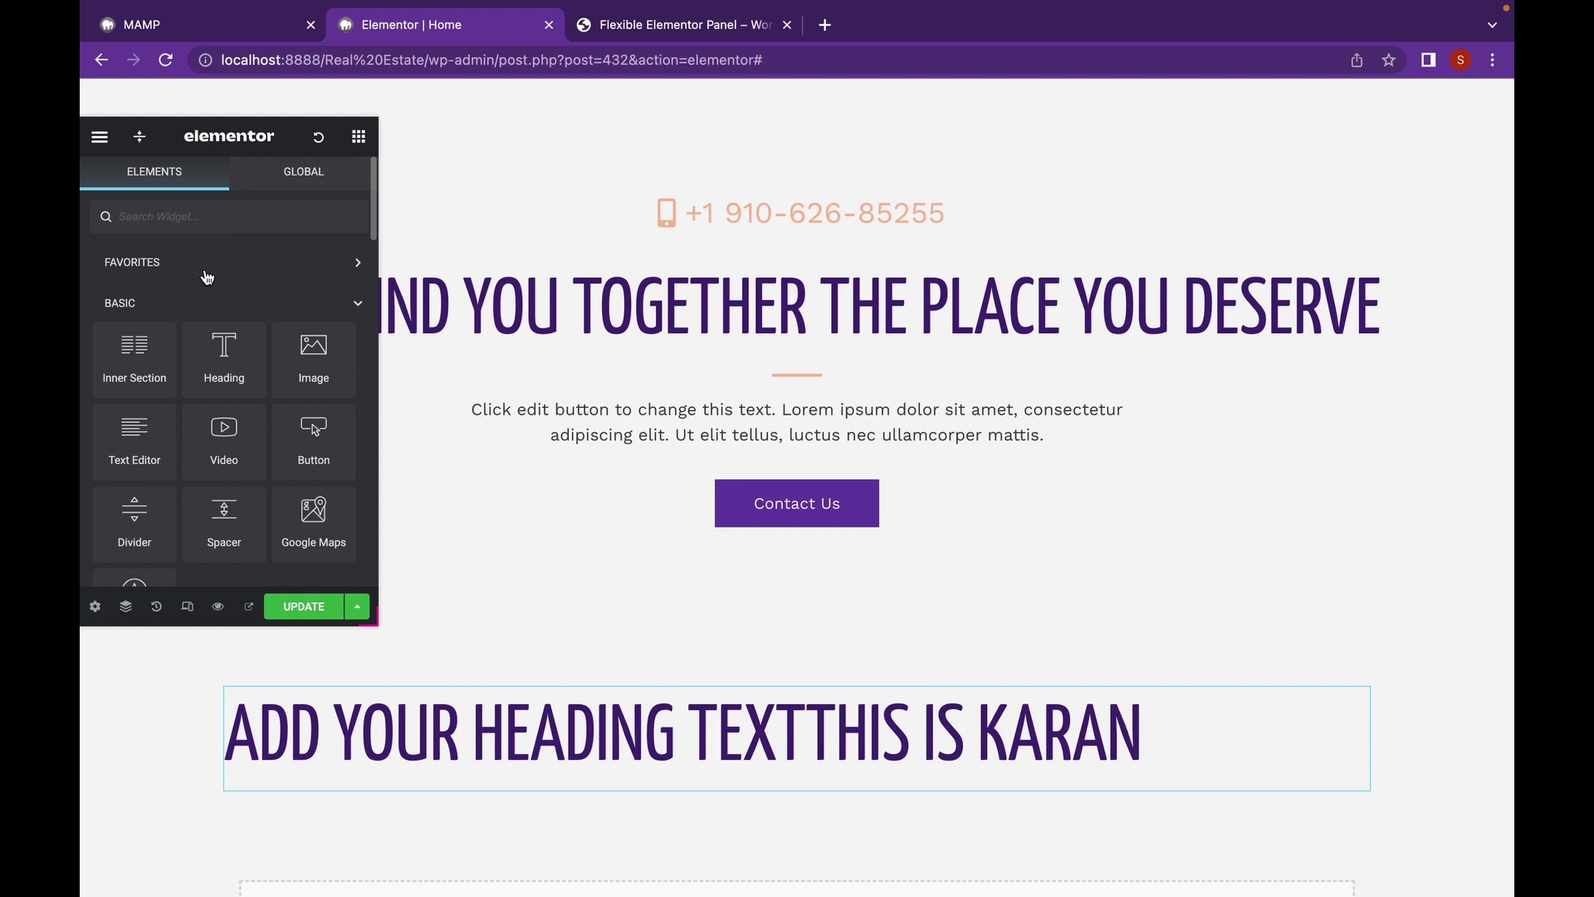
pyautogui.click(204, 292)
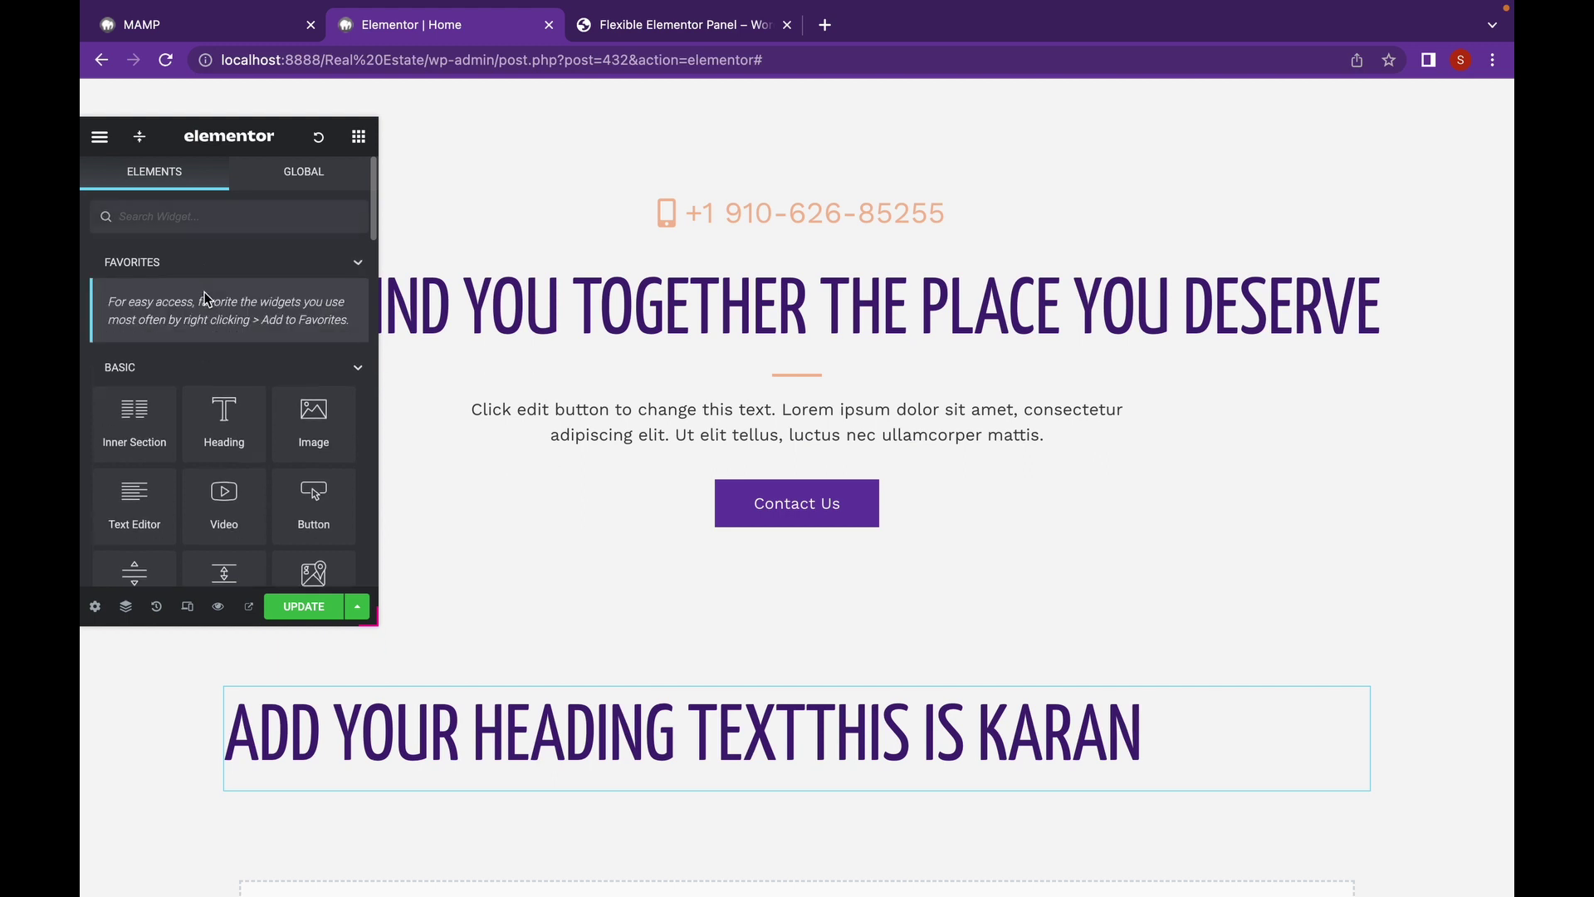
pyautogui.click(196, 370)
pyautogui.click(203, 388)
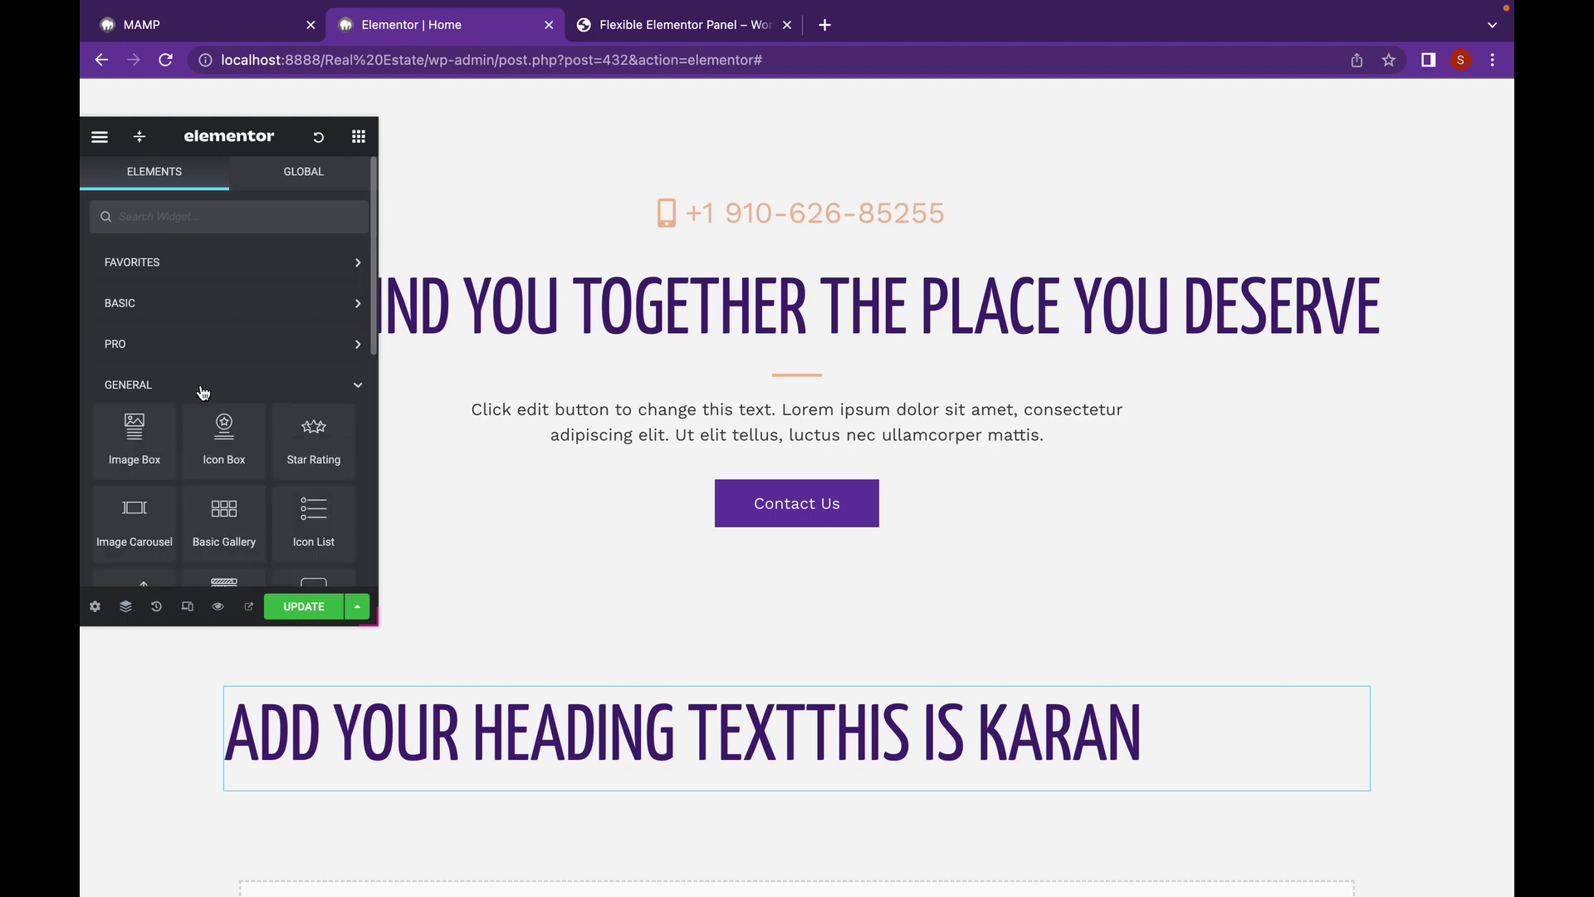
pyautogui.scroll(-3, 202, 391)
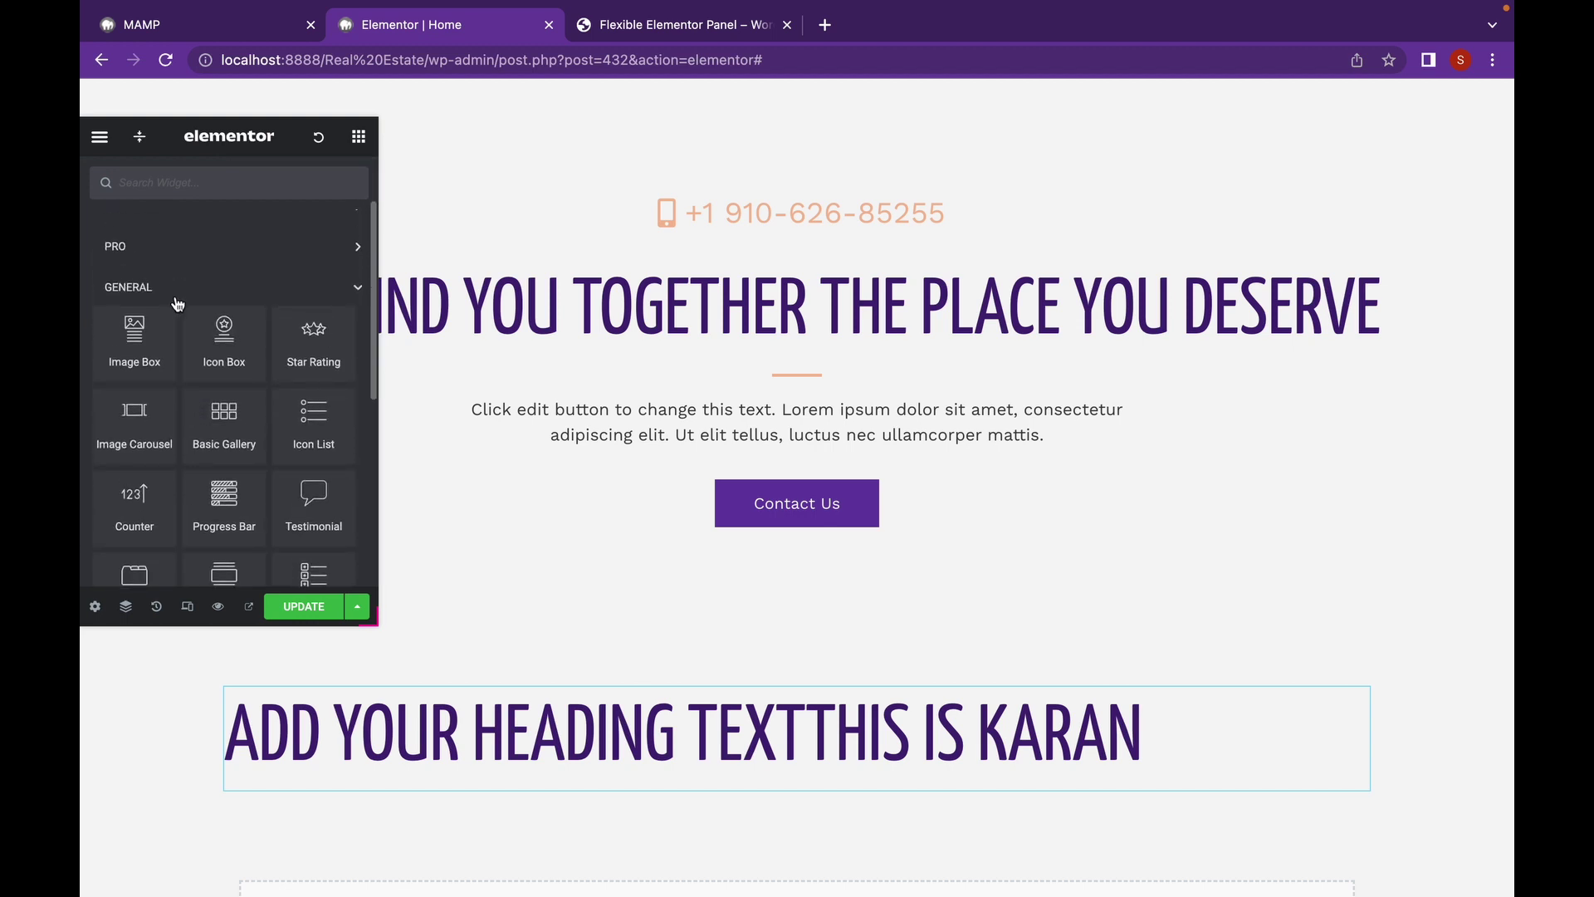
pyautogui.scroll(5, 178, 303)
pyautogui.rightClick(177, 303)
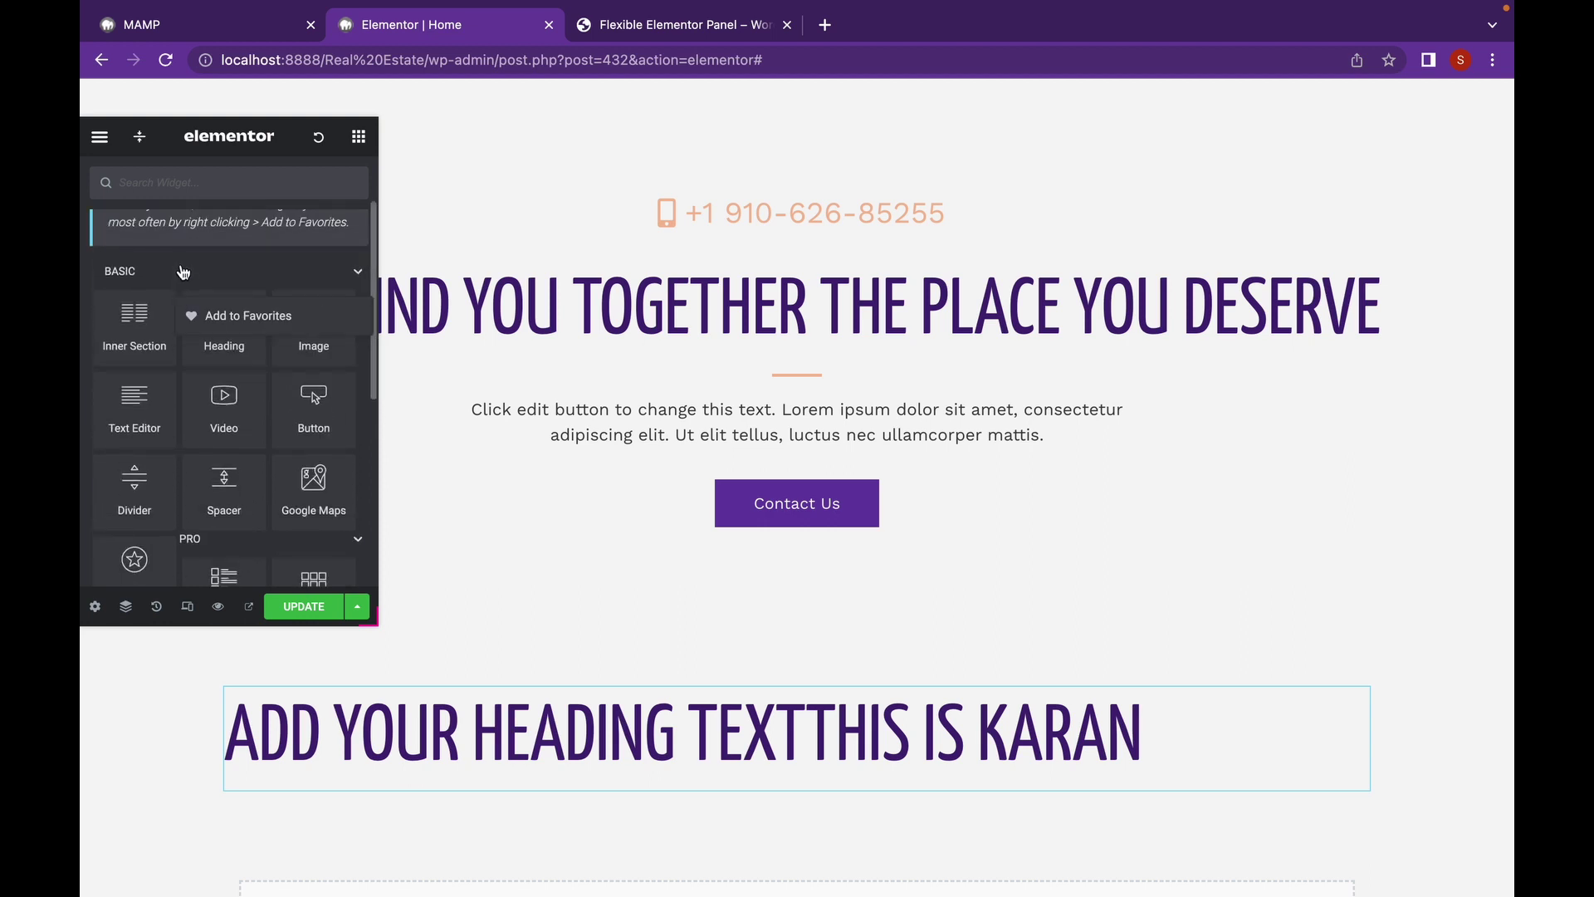
pyautogui.click(183, 273)
pyautogui.scroll(-1, 183, 273)
pyautogui.click(183, 273)
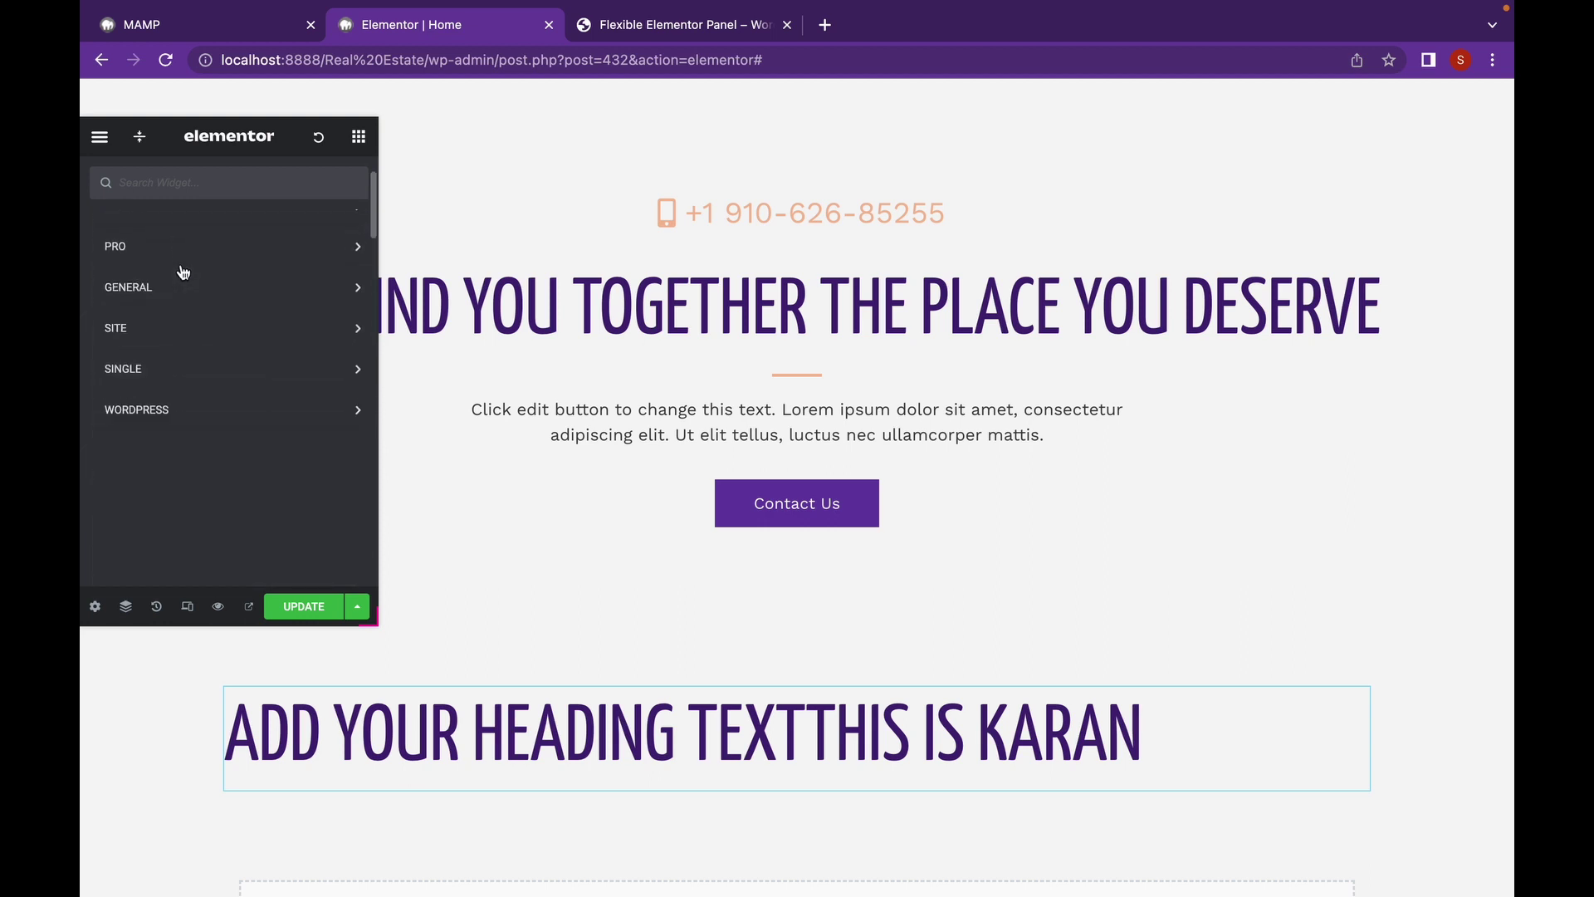
# - Open User Preferences and expand the Panel settings section
pyautogui.click(100, 136)
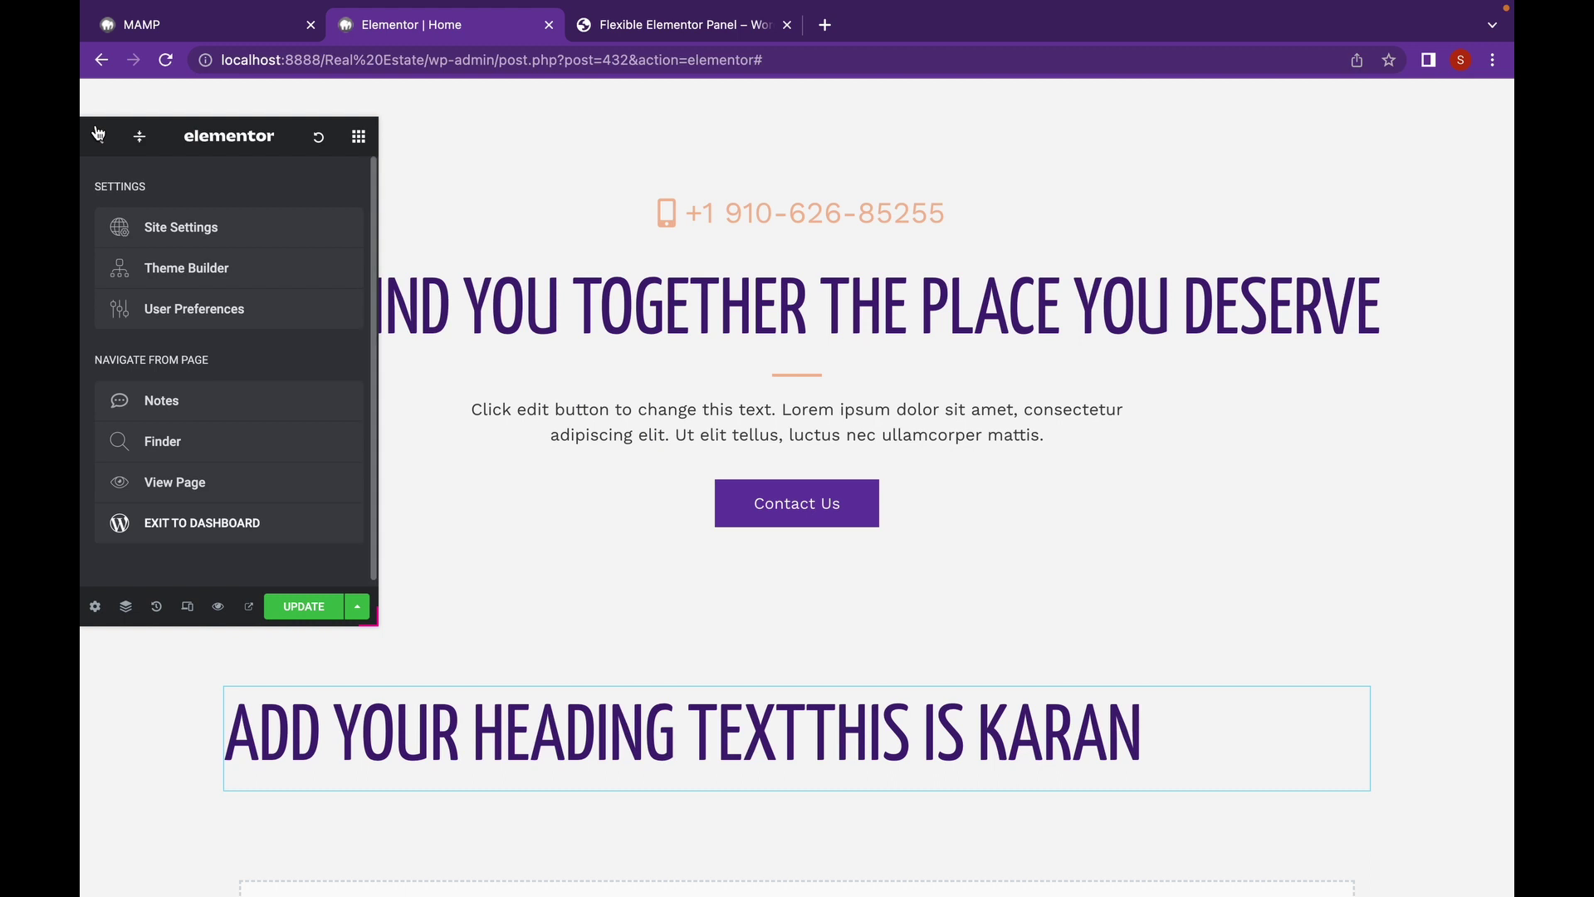
pyautogui.click(151, 309)
pyautogui.scroll(-3, 166, 311)
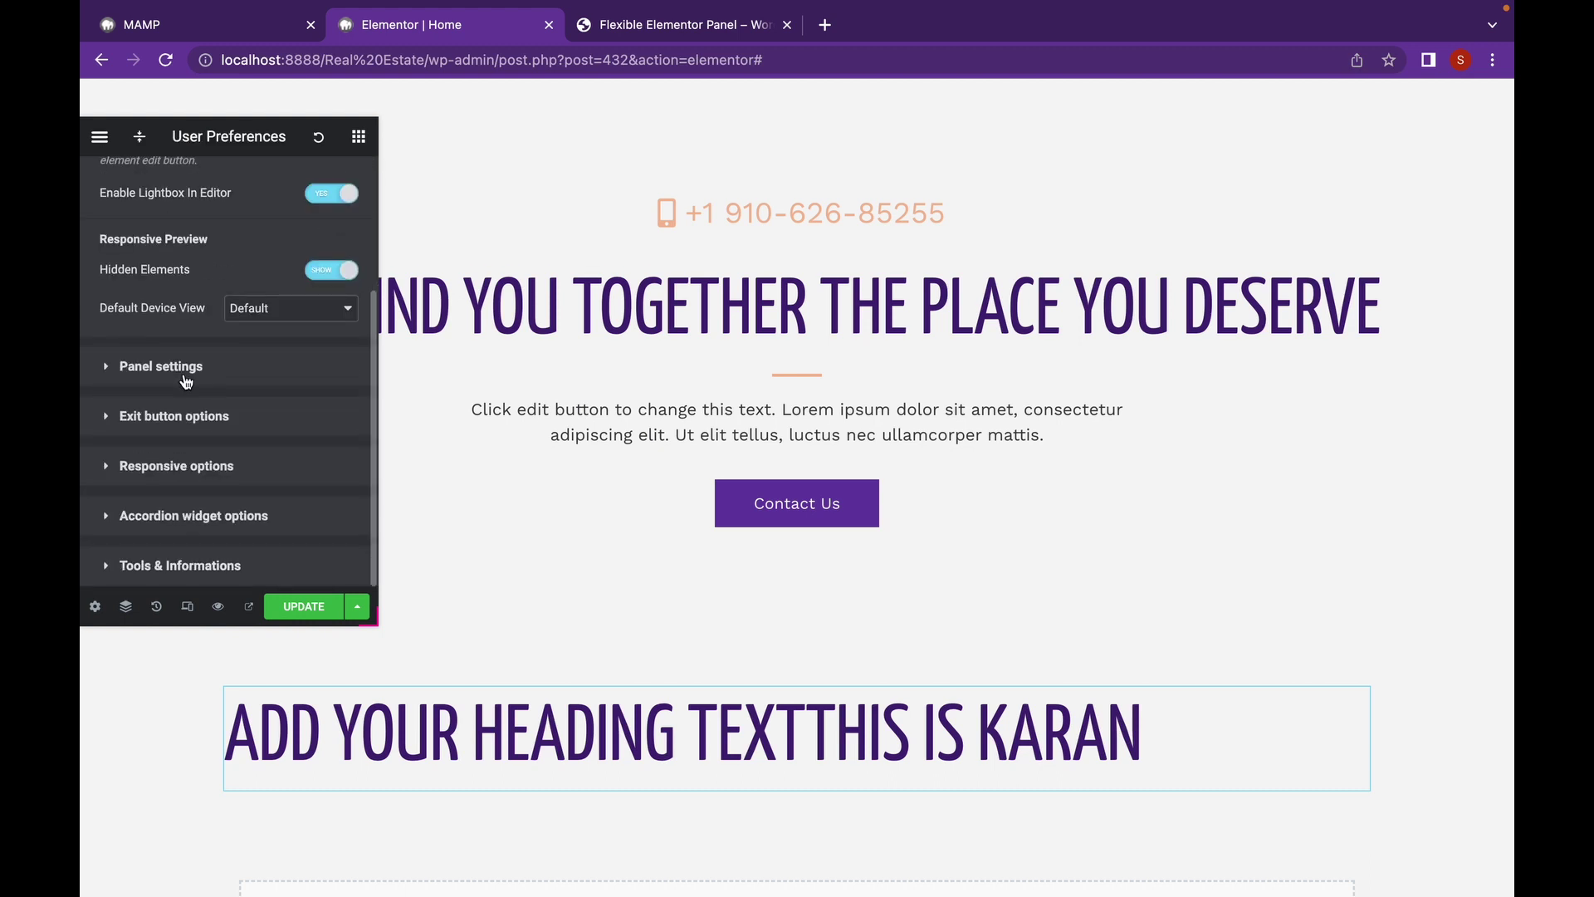
pyautogui.click(186, 374)
pyautogui.scroll(-3, 183, 374)
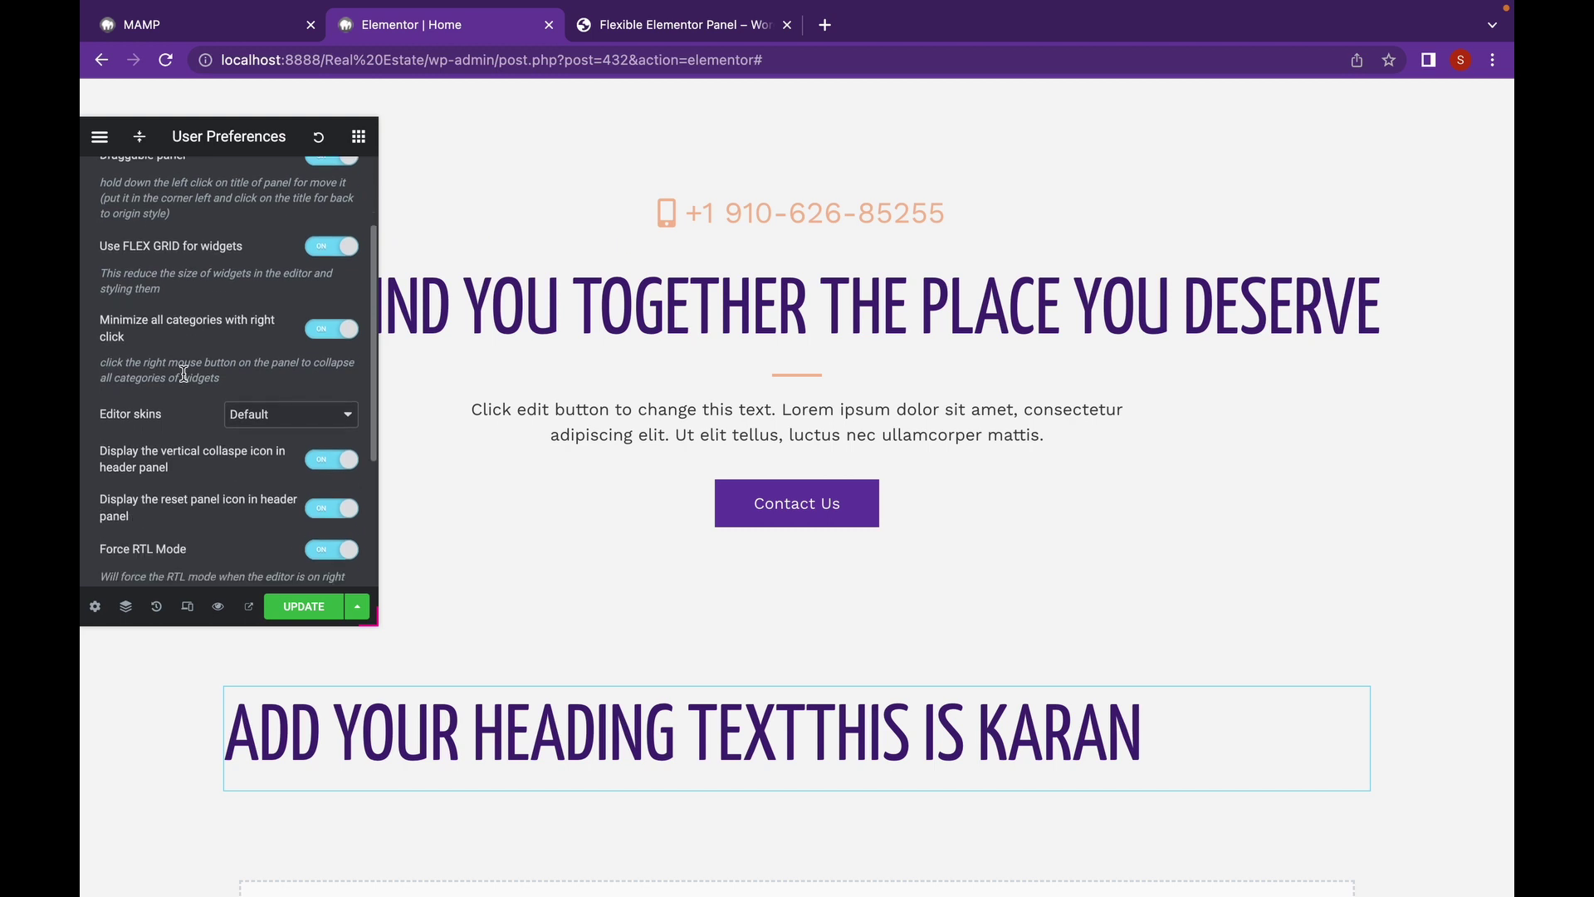
pyautogui.scroll(-3, 184, 373)
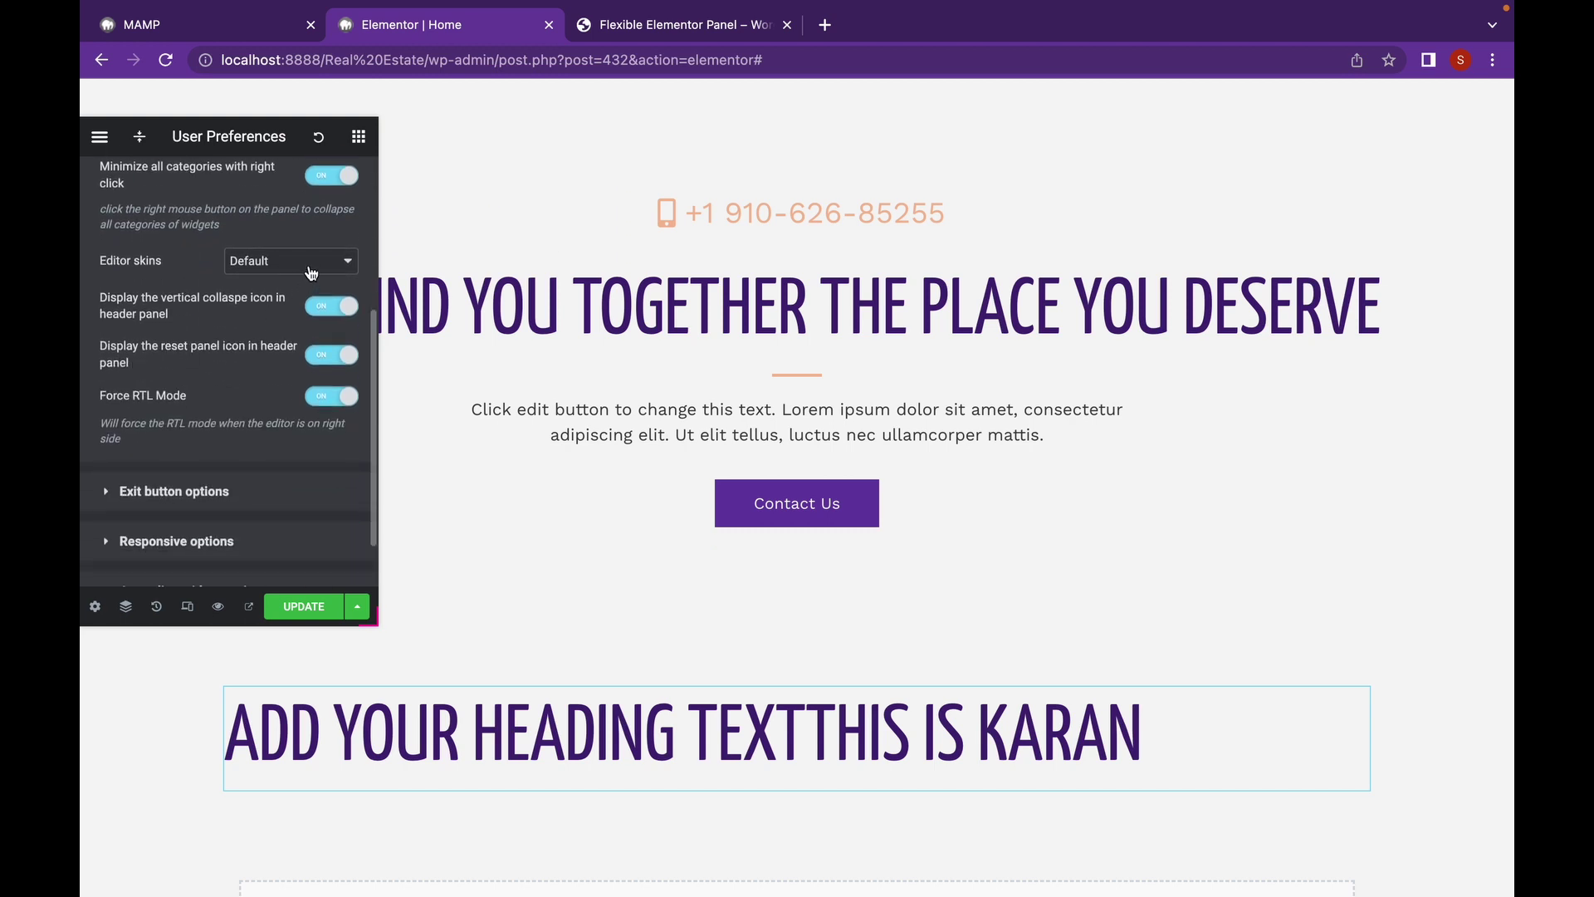
# - Try the Dark Orange and Dark Pink editor skins, then set Editor skins back to Default
pyautogui.click(311, 272)
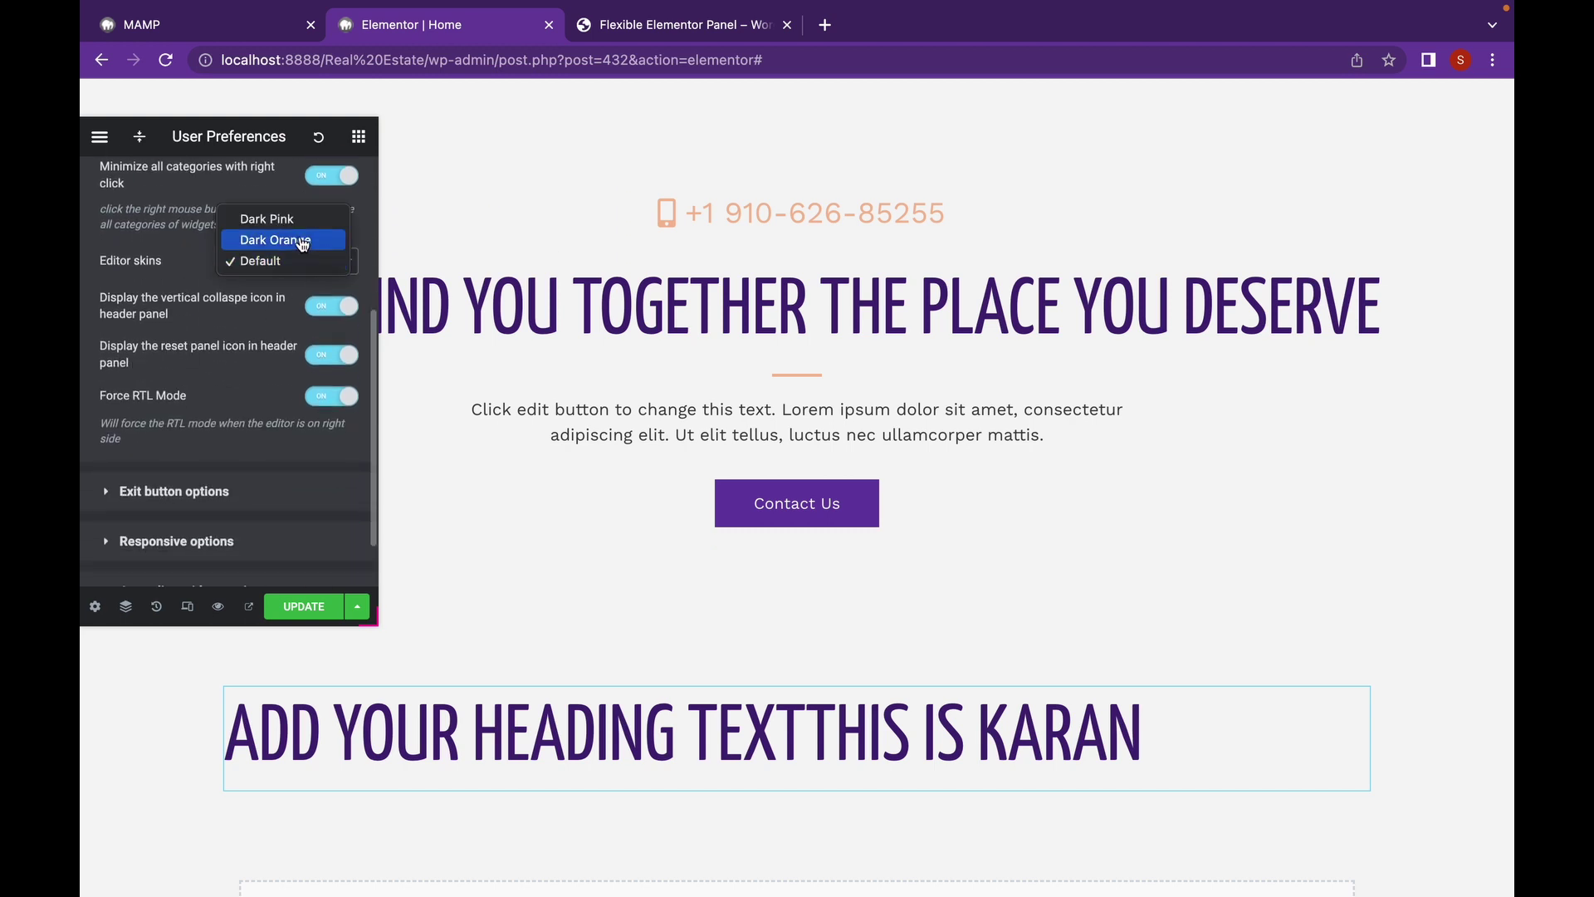
pyautogui.click(302, 241)
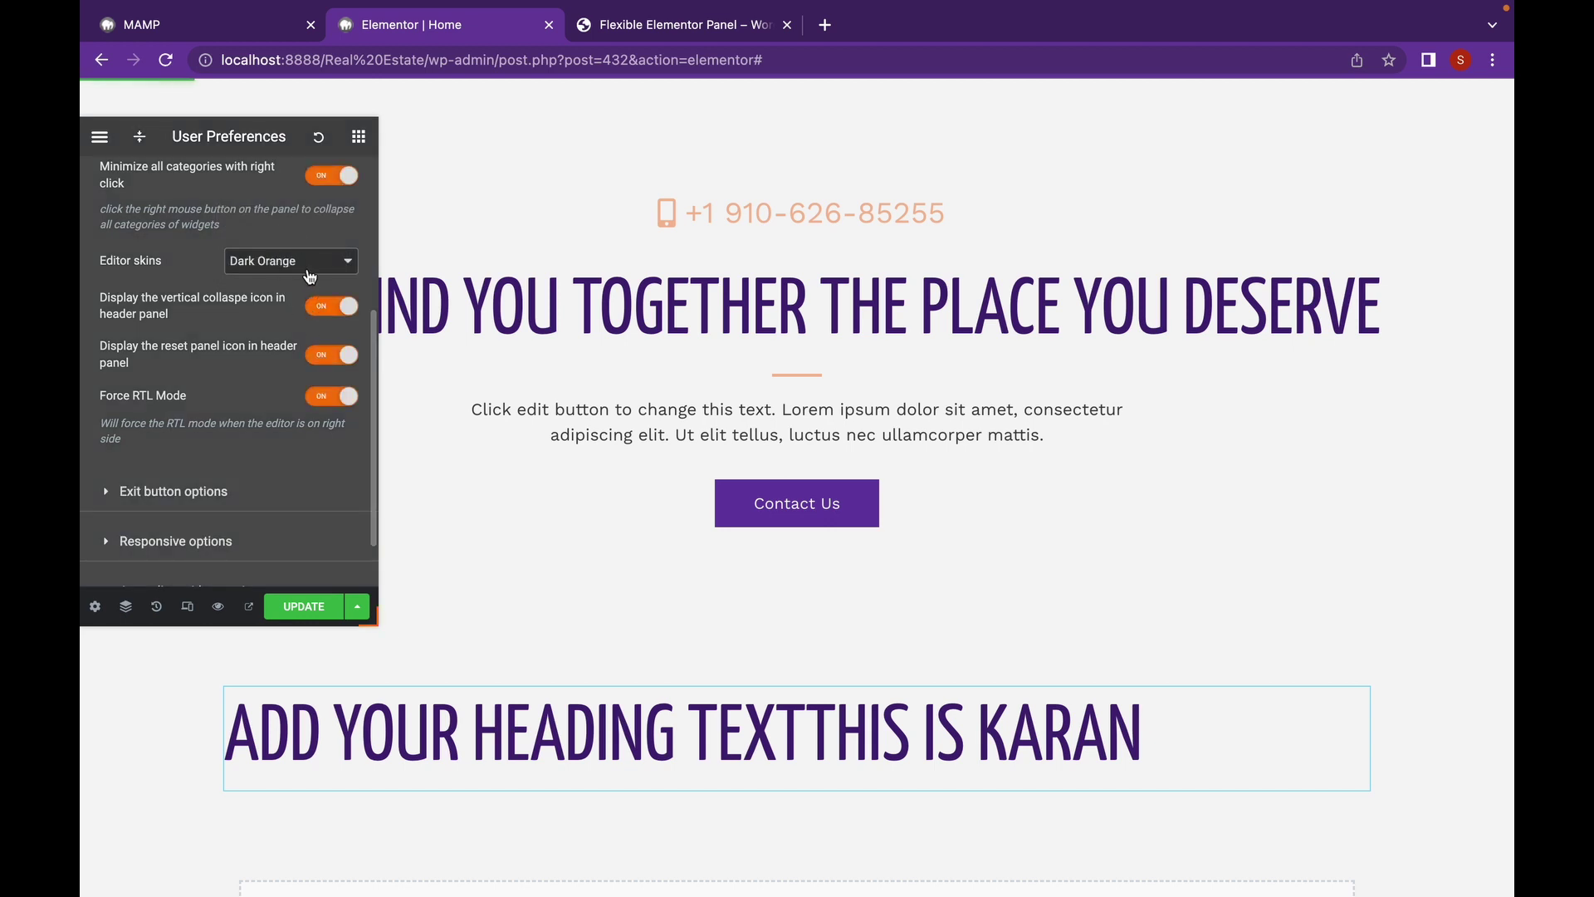
pyautogui.click(312, 262)
pyautogui.click(312, 240)
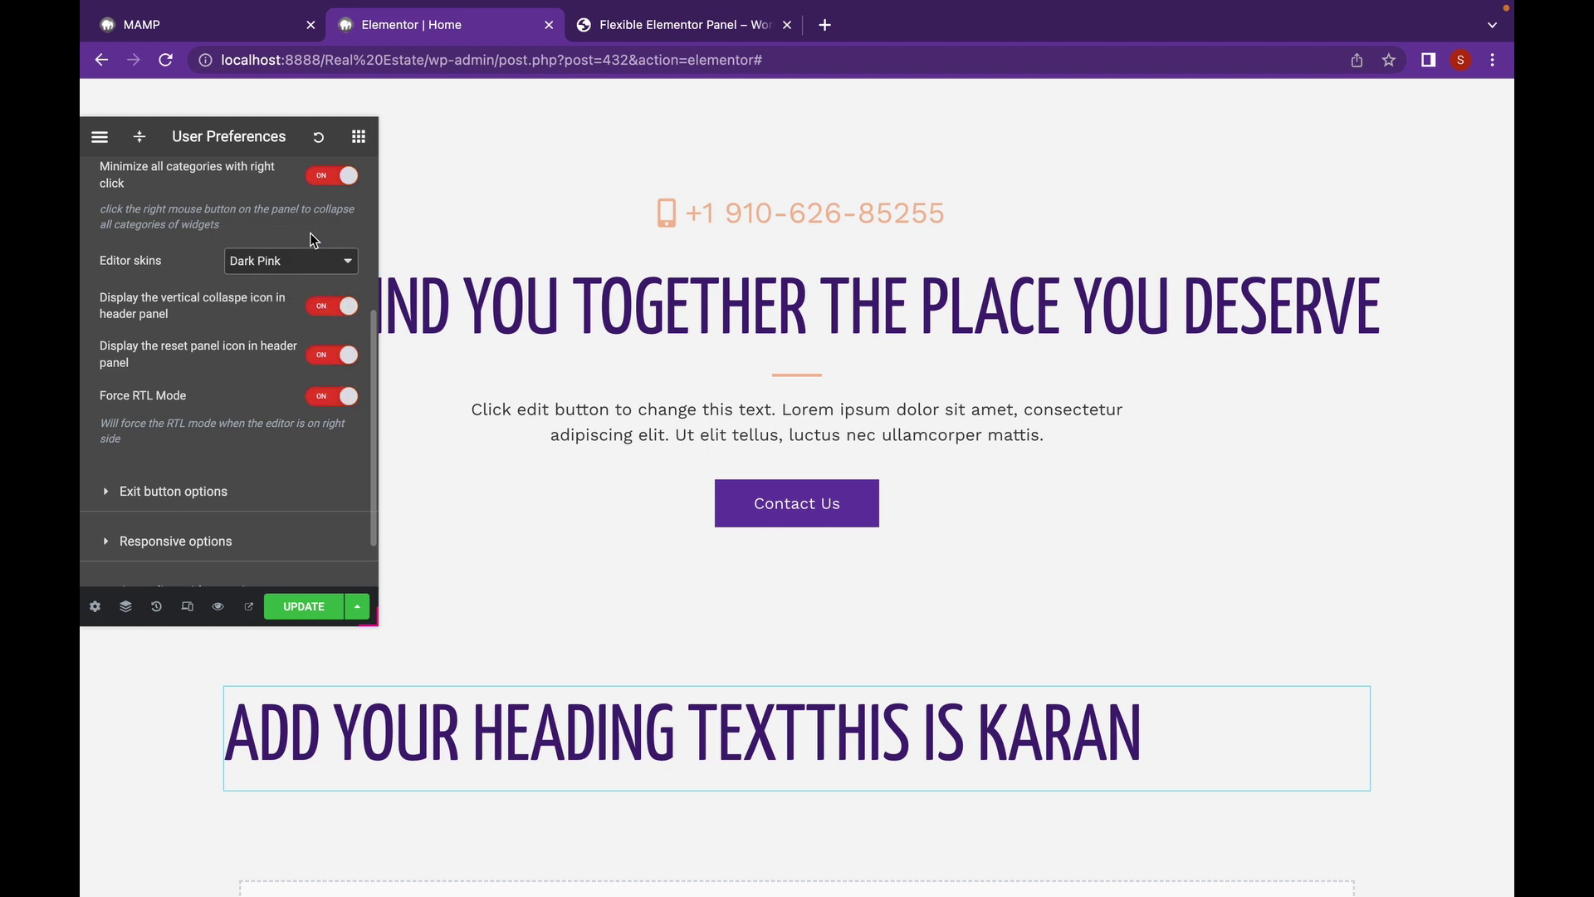
pyautogui.click(313, 264)
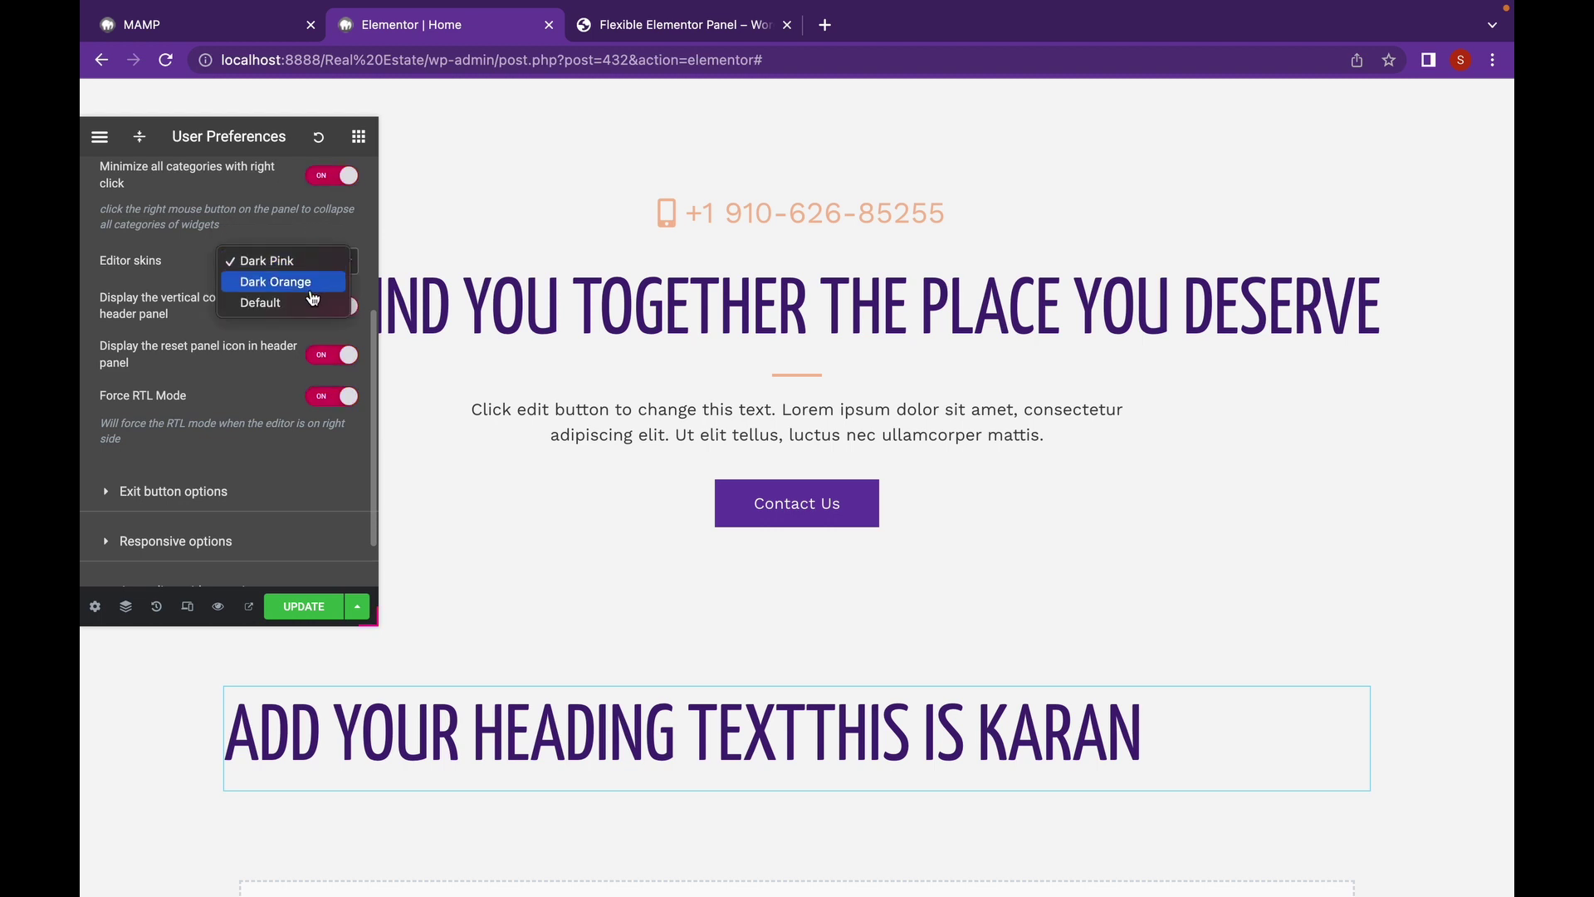
pyautogui.click(313, 304)
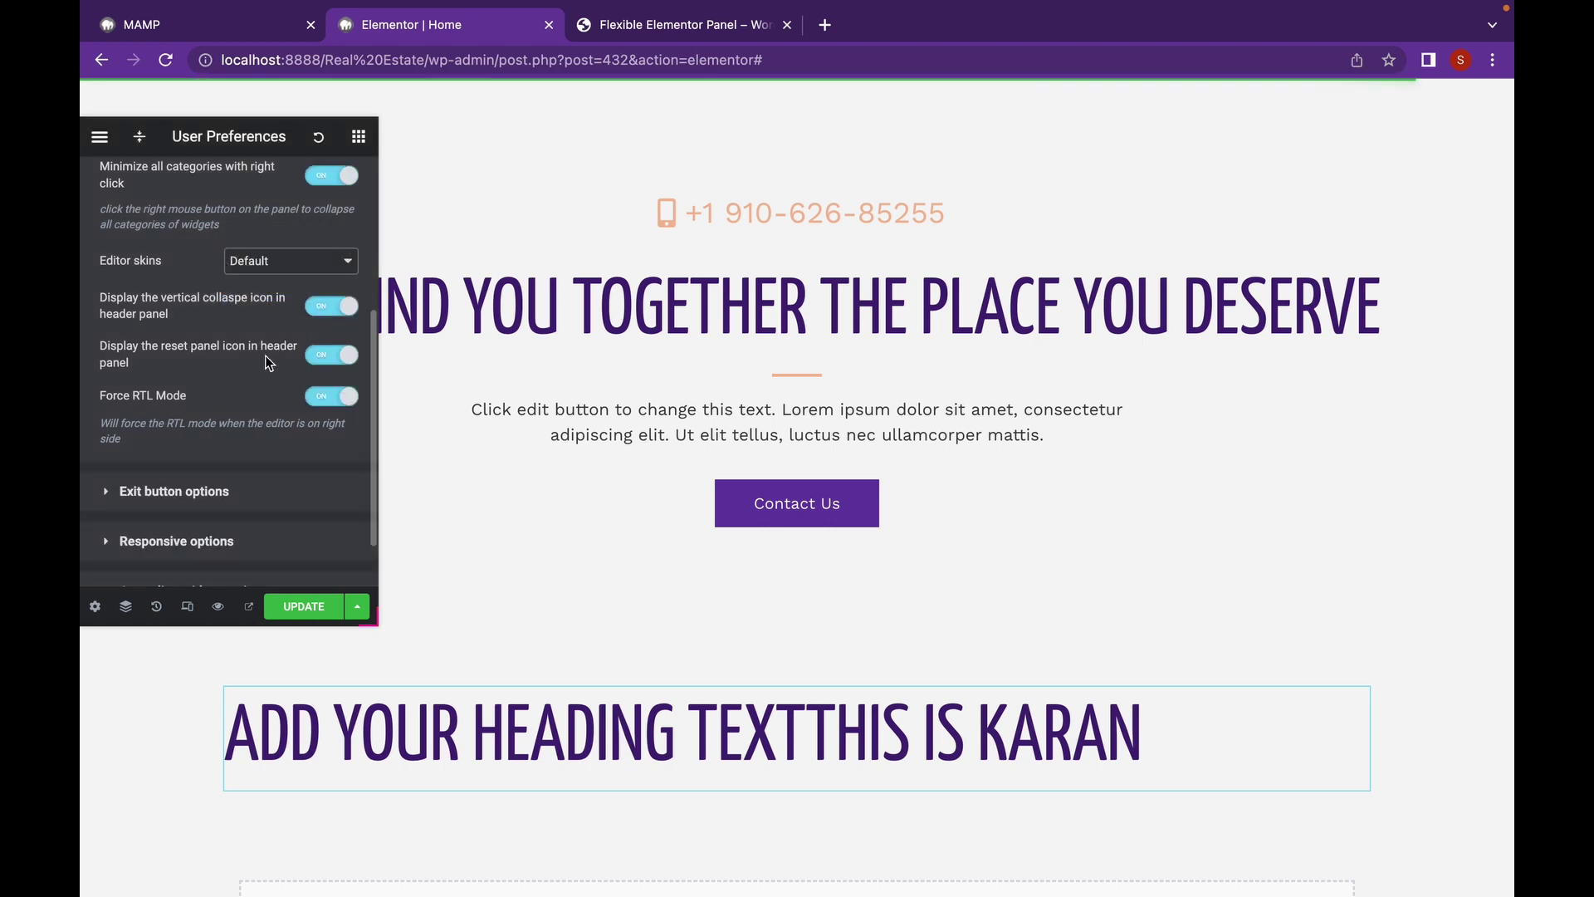
pyautogui.scroll(-2, 181, 360)
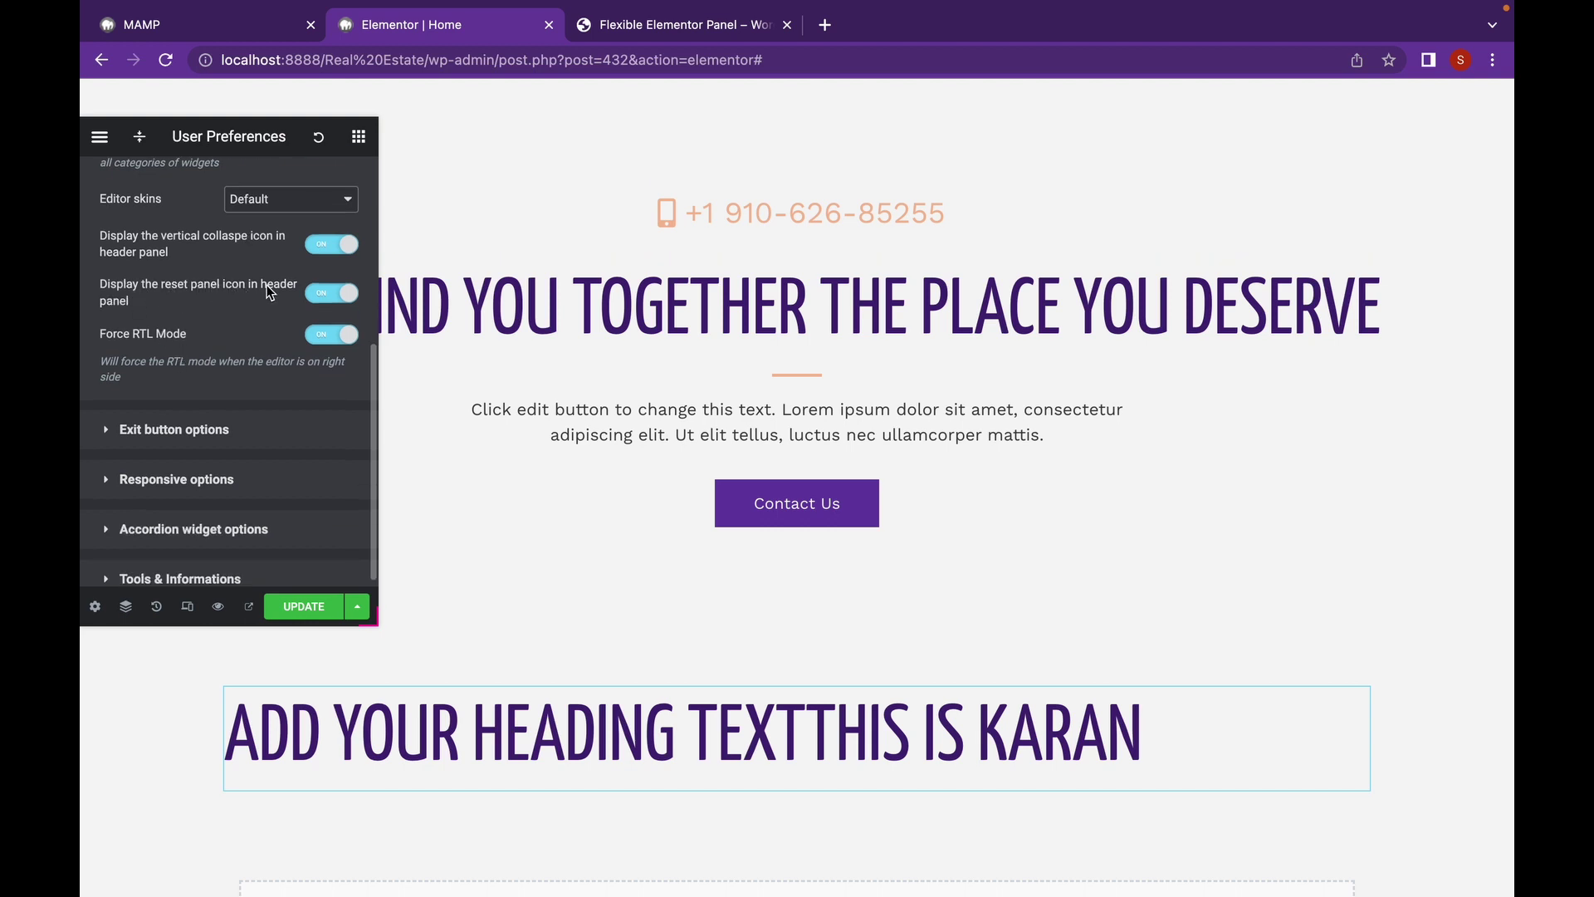
# - Reset the editor panel to its full-height docked layout
pyautogui.click(318, 137)
pyautogui.scroll(-4, 722, 526)
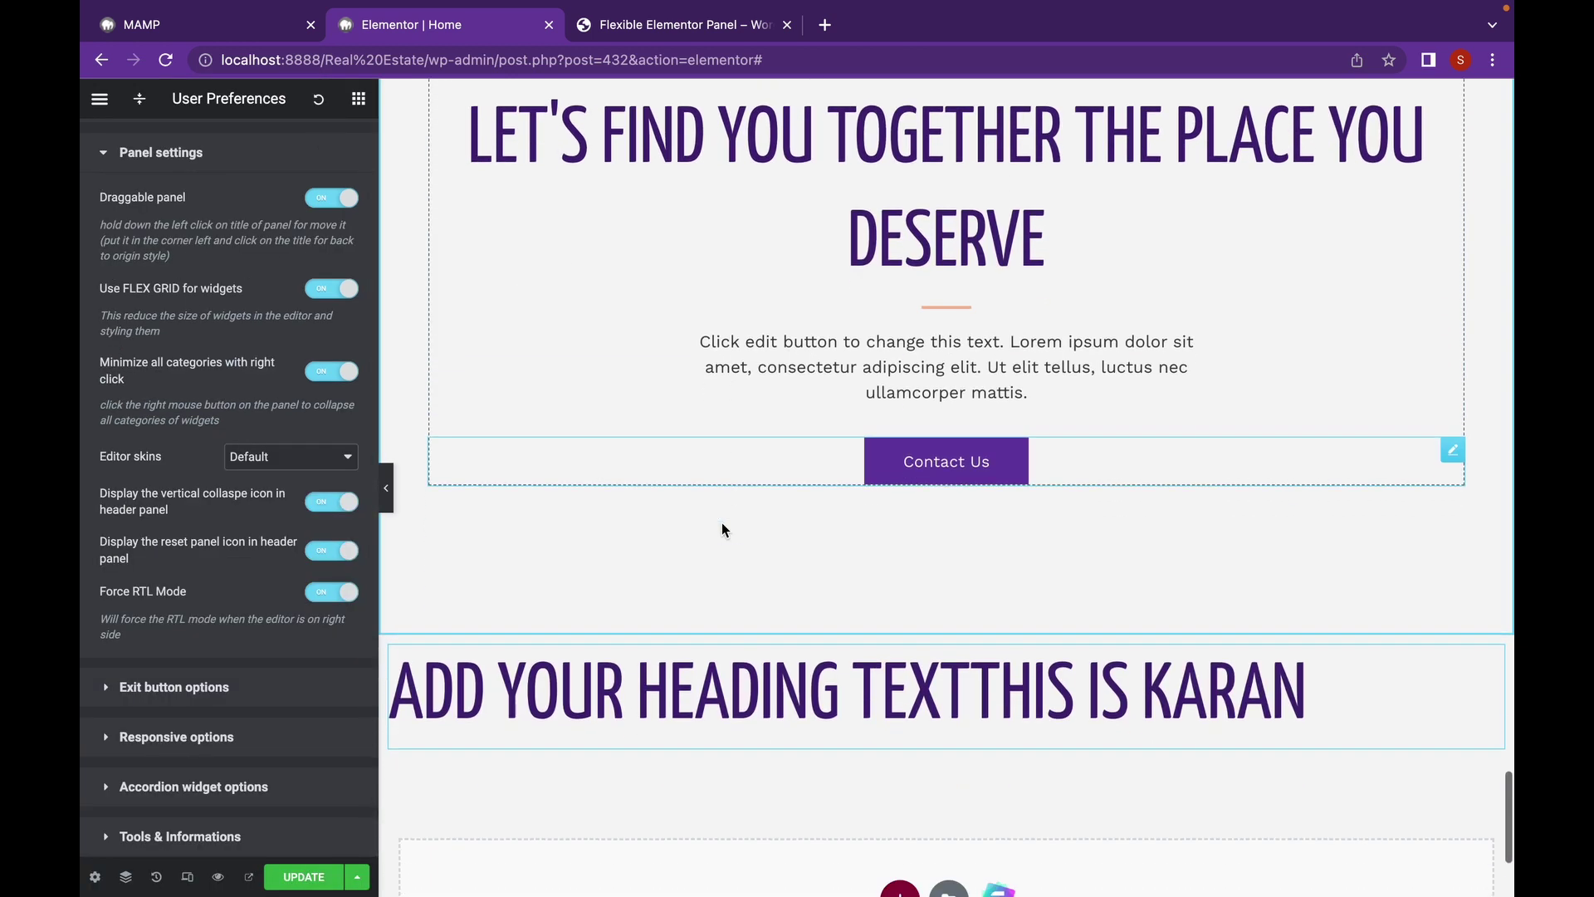
pyautogui.scroll(1, 286, 593)
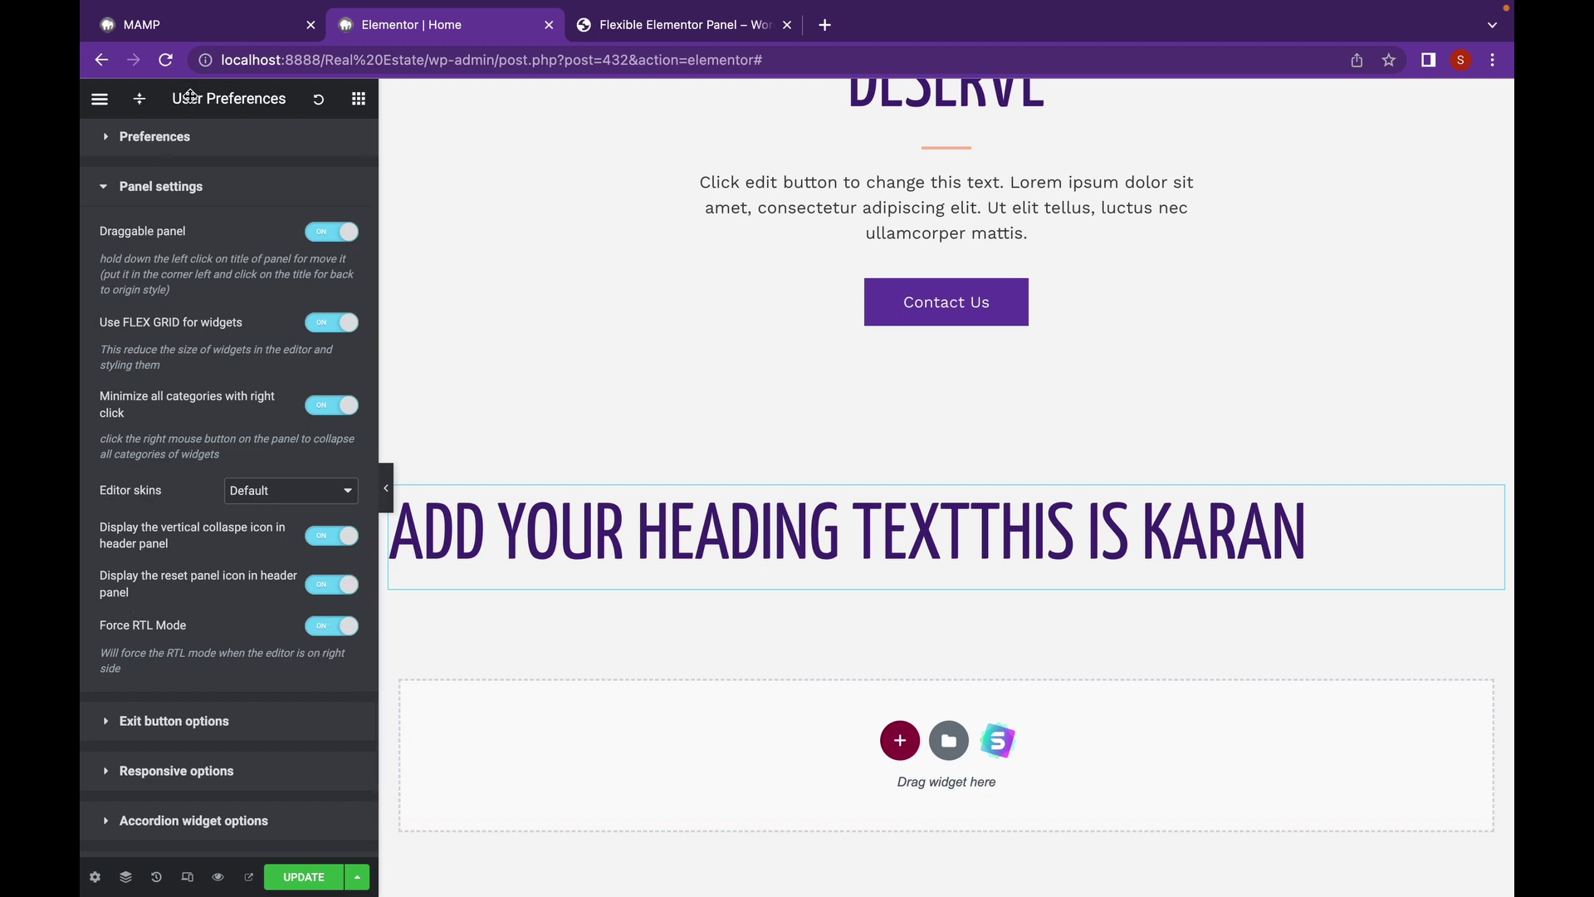
# - Dock the panel on the right edge, collapse it to a strip twice, then expand it again
pyautogui.moveTo(195, 97); pyautogui.dragTo(1411, 200)
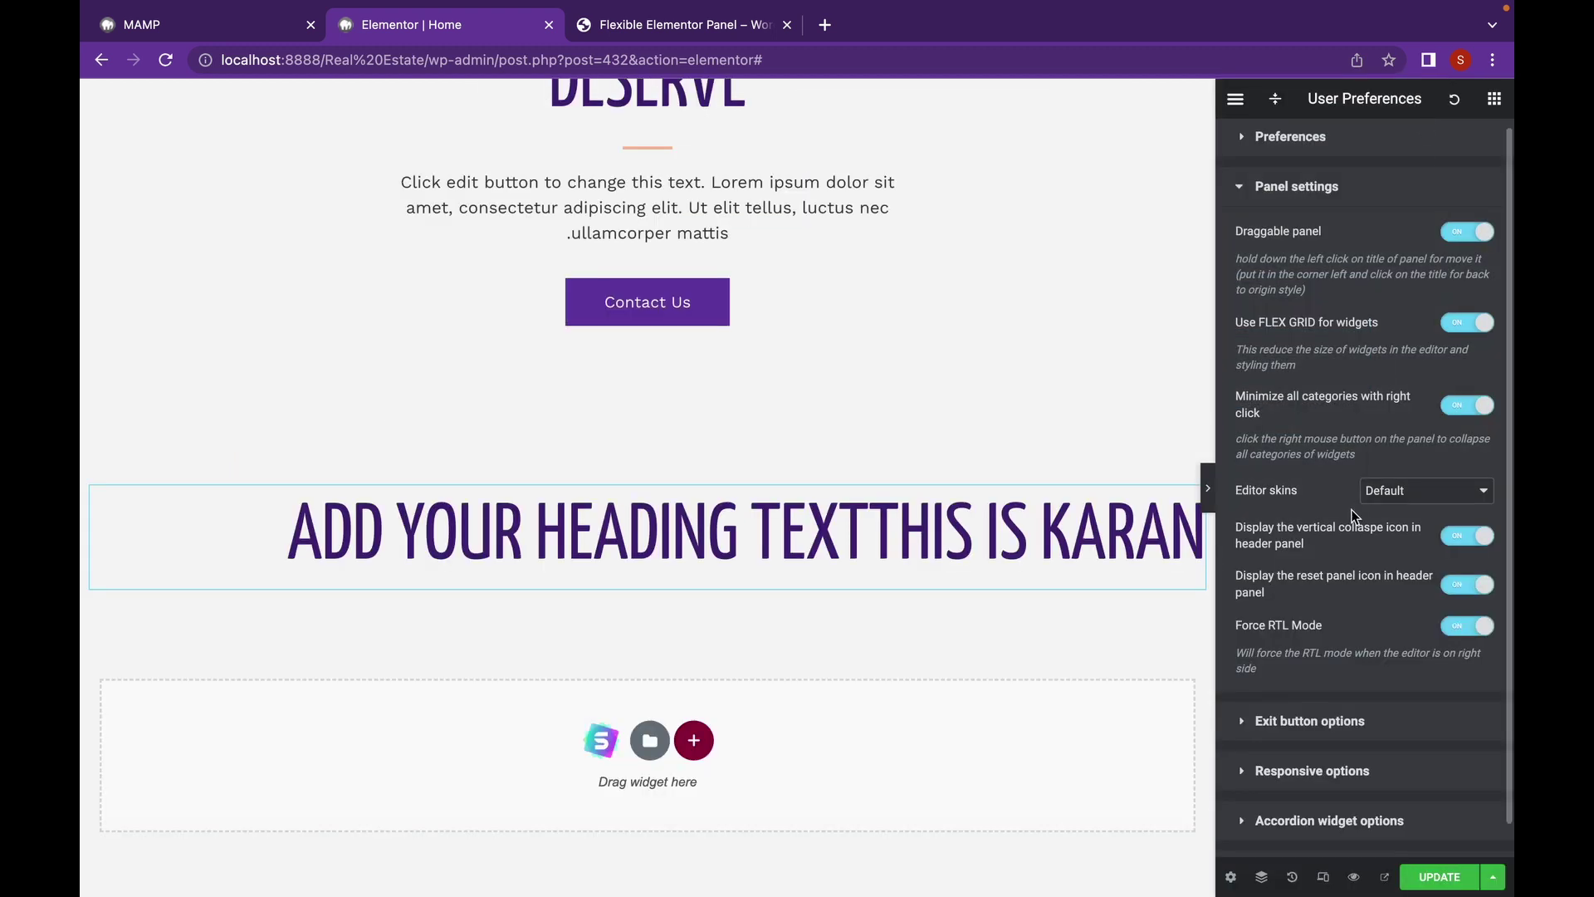
pyautogui.click(1205, 495)
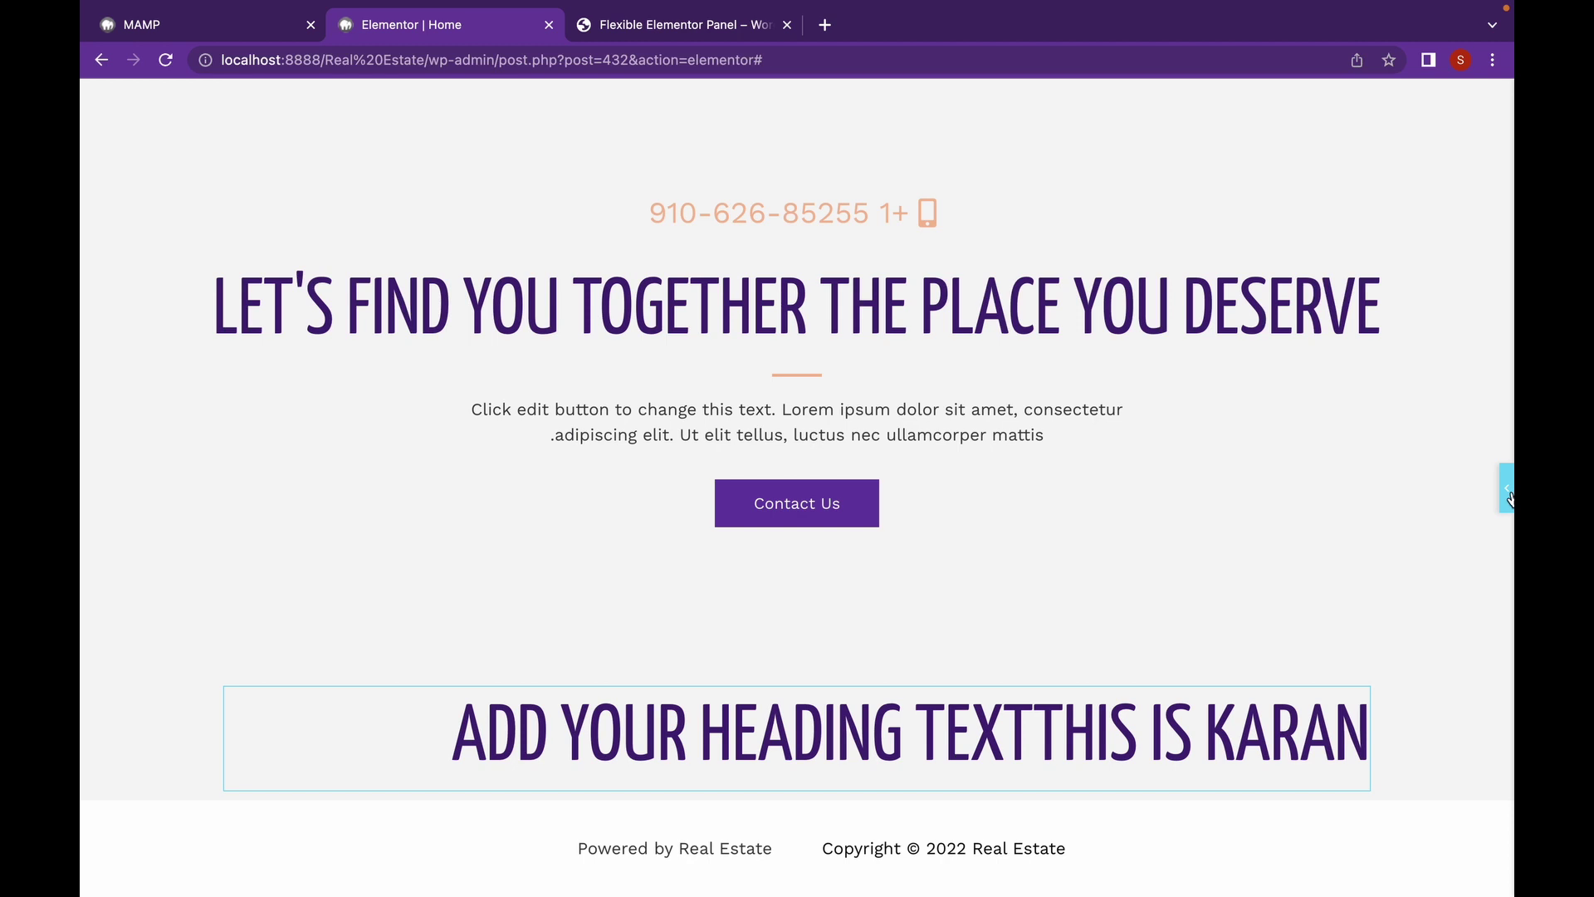
pyautogui.moveTo(1511, 496)
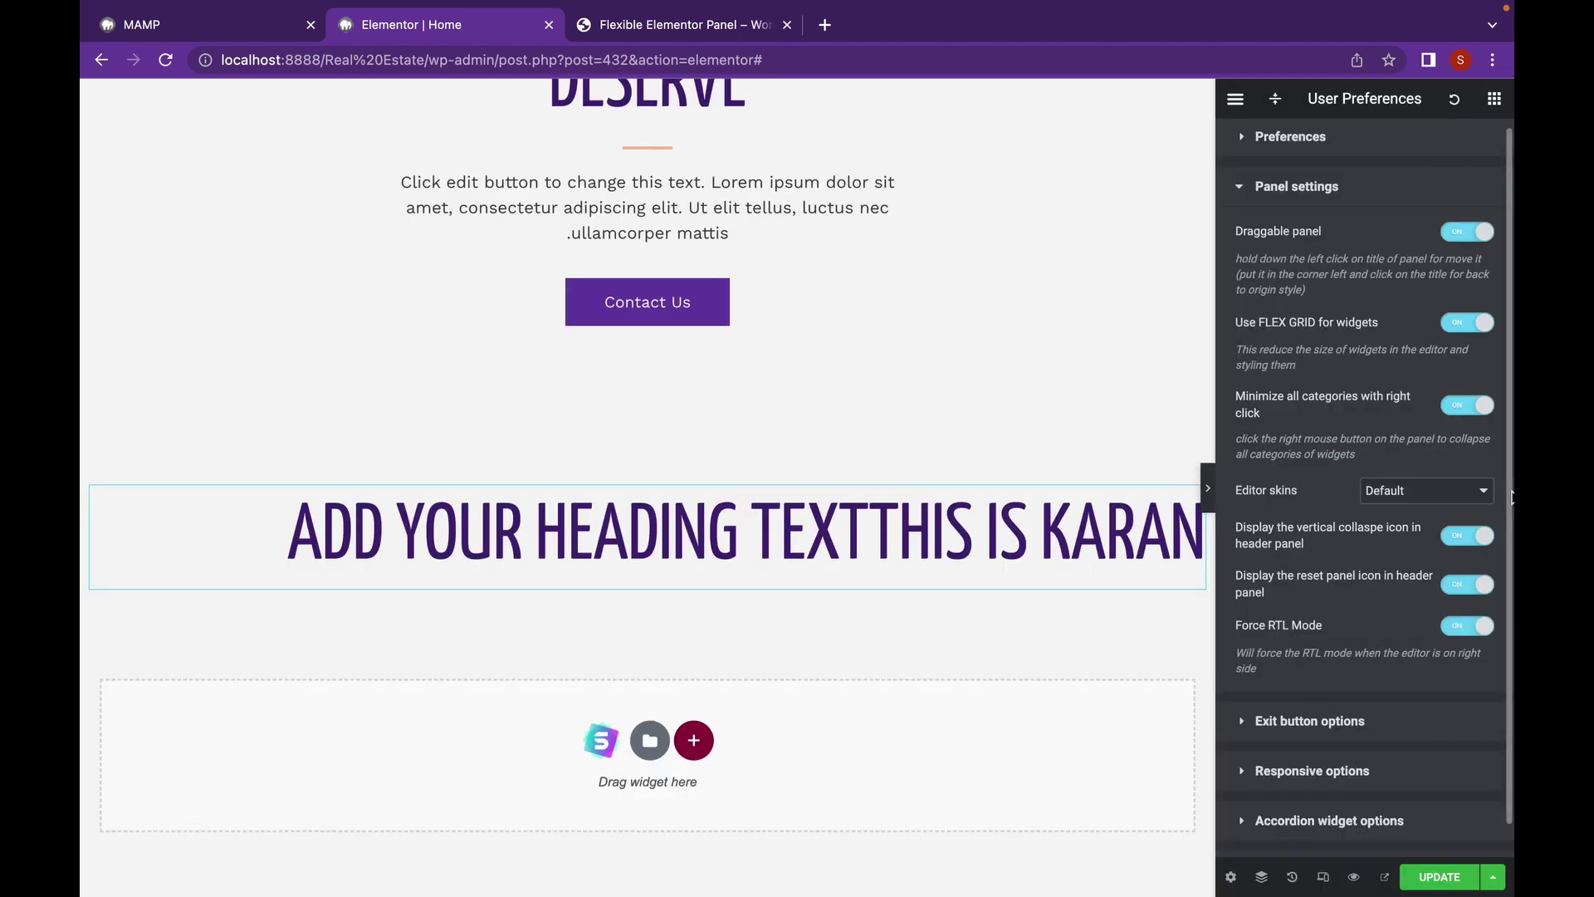
pyautogui.click(1205, 493)
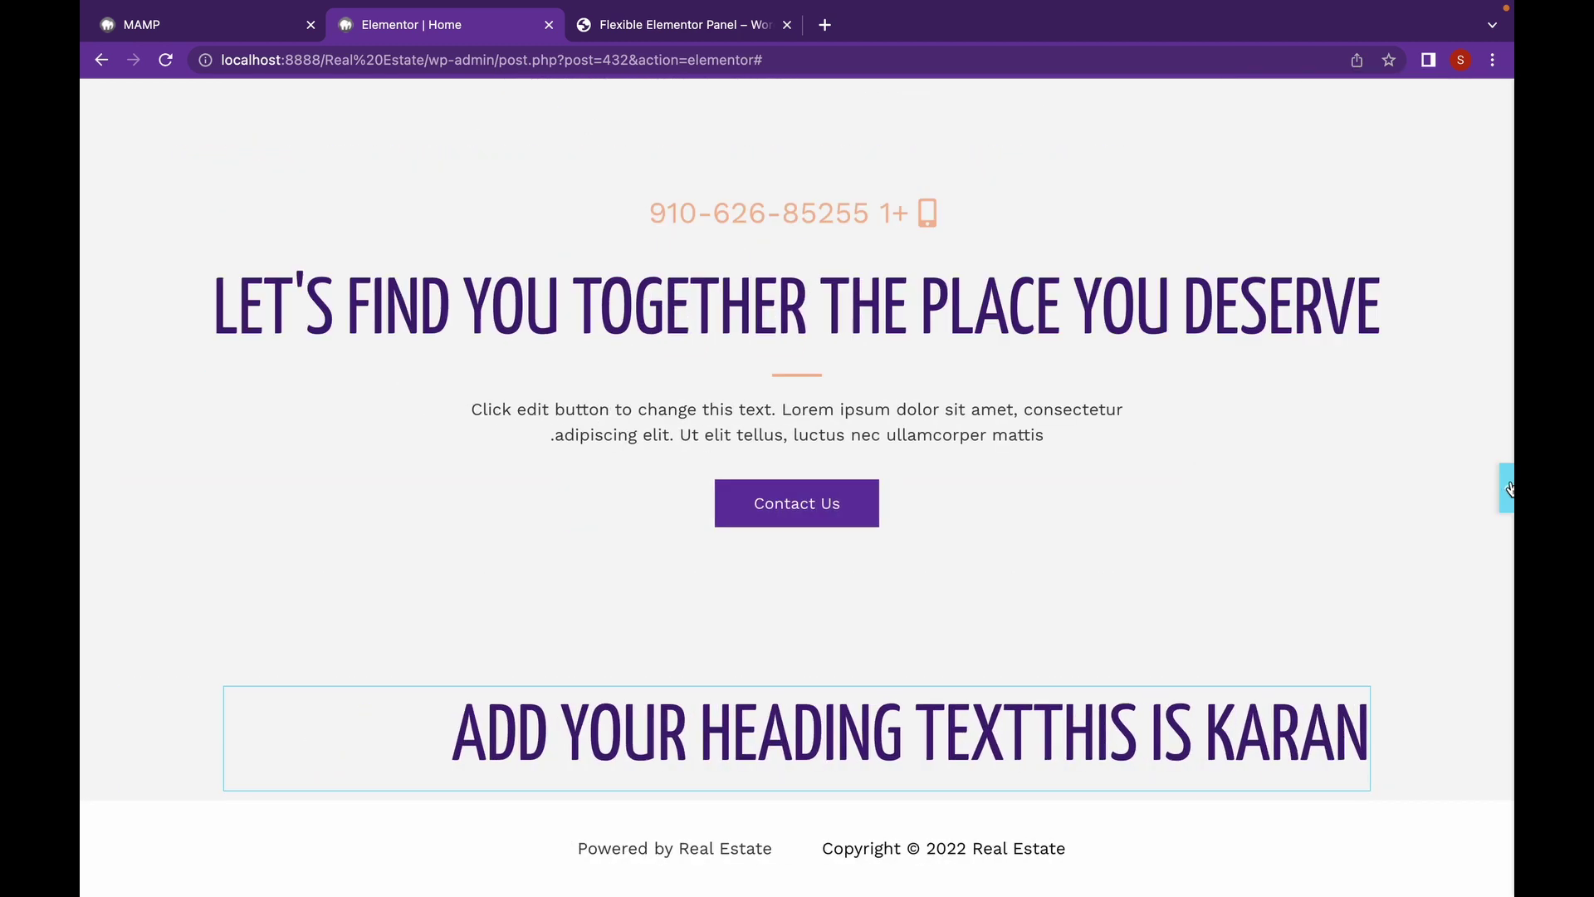
pyautogui.click(1509, 488)
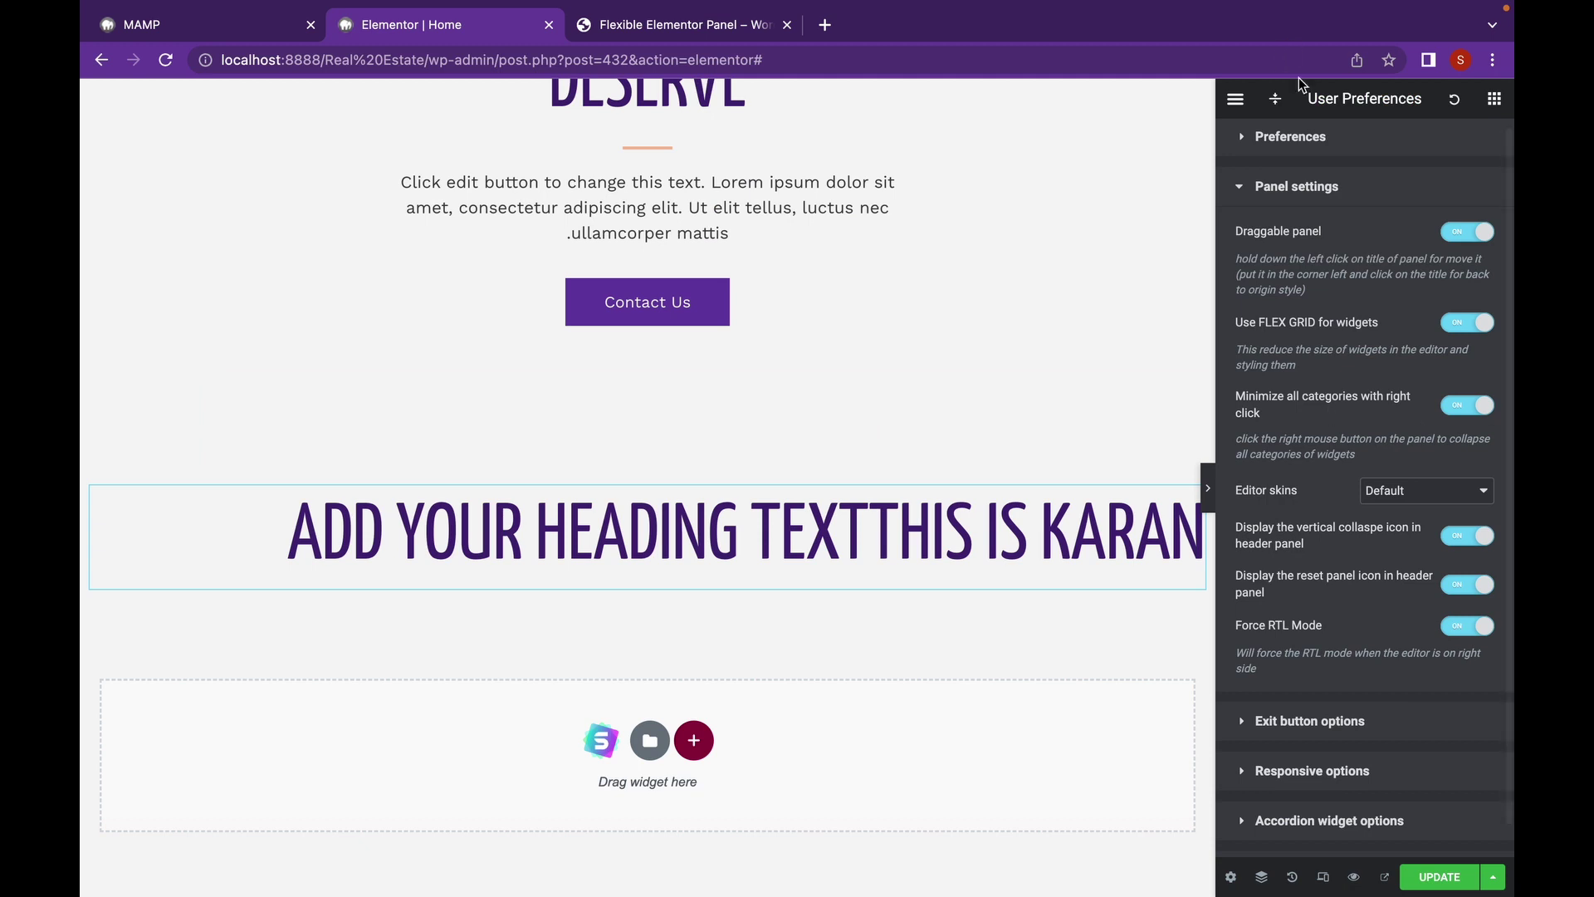
# - Undock the User Preferences panel from the right and float it over the lower-right page area
pyautogui.moveTo(1380, 99); pyautogui.dragTo(1021, 126)
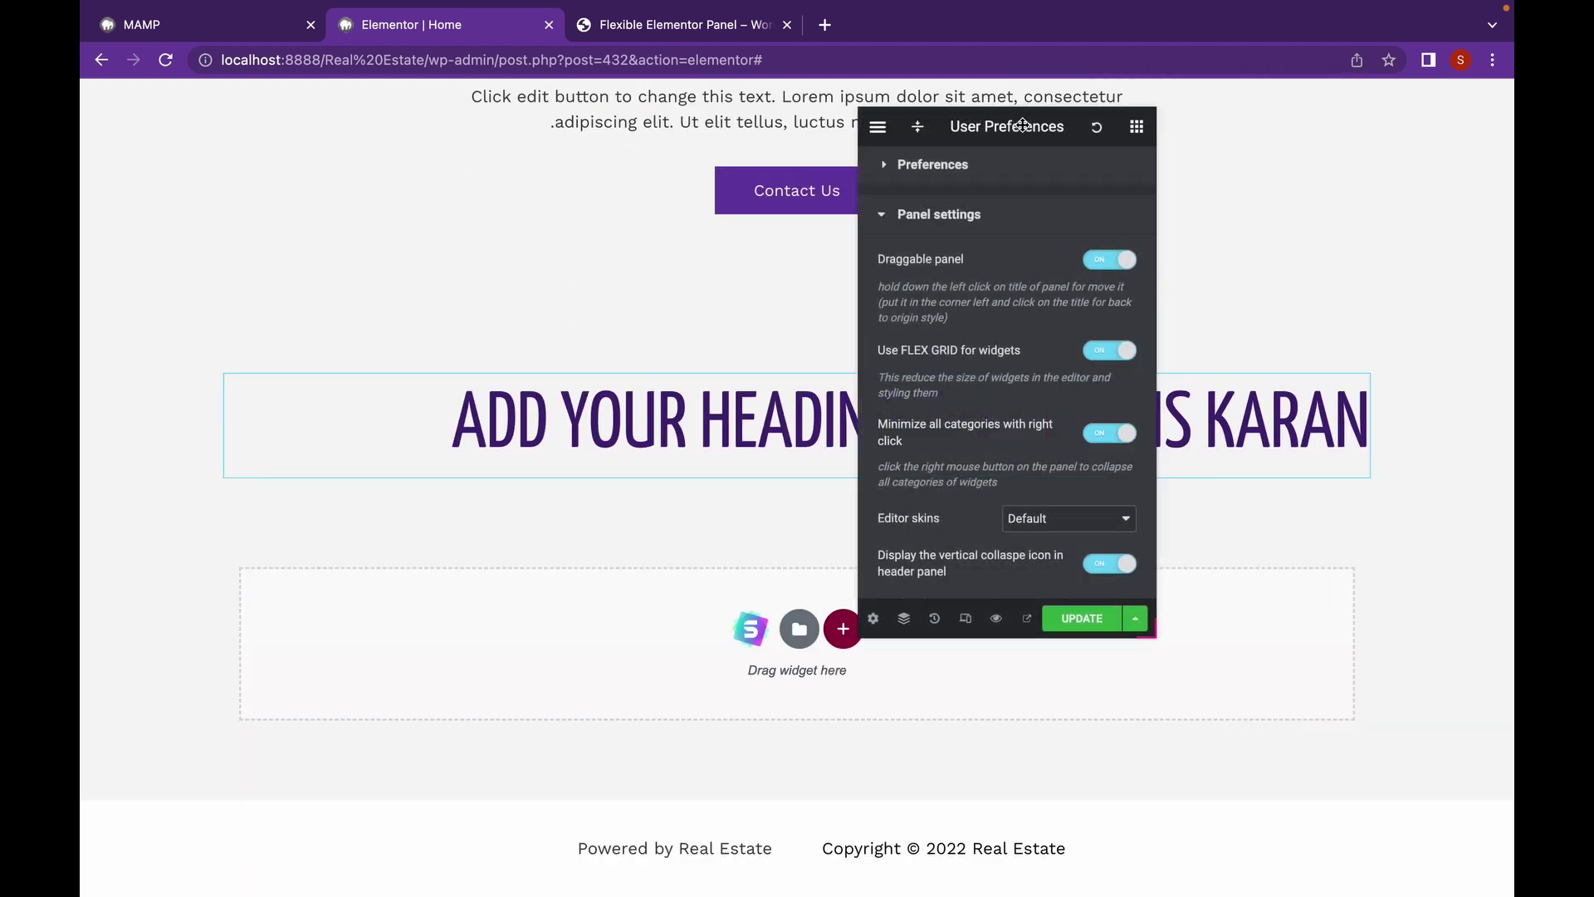
pyautogui.scroll(-3, 1008, 415)
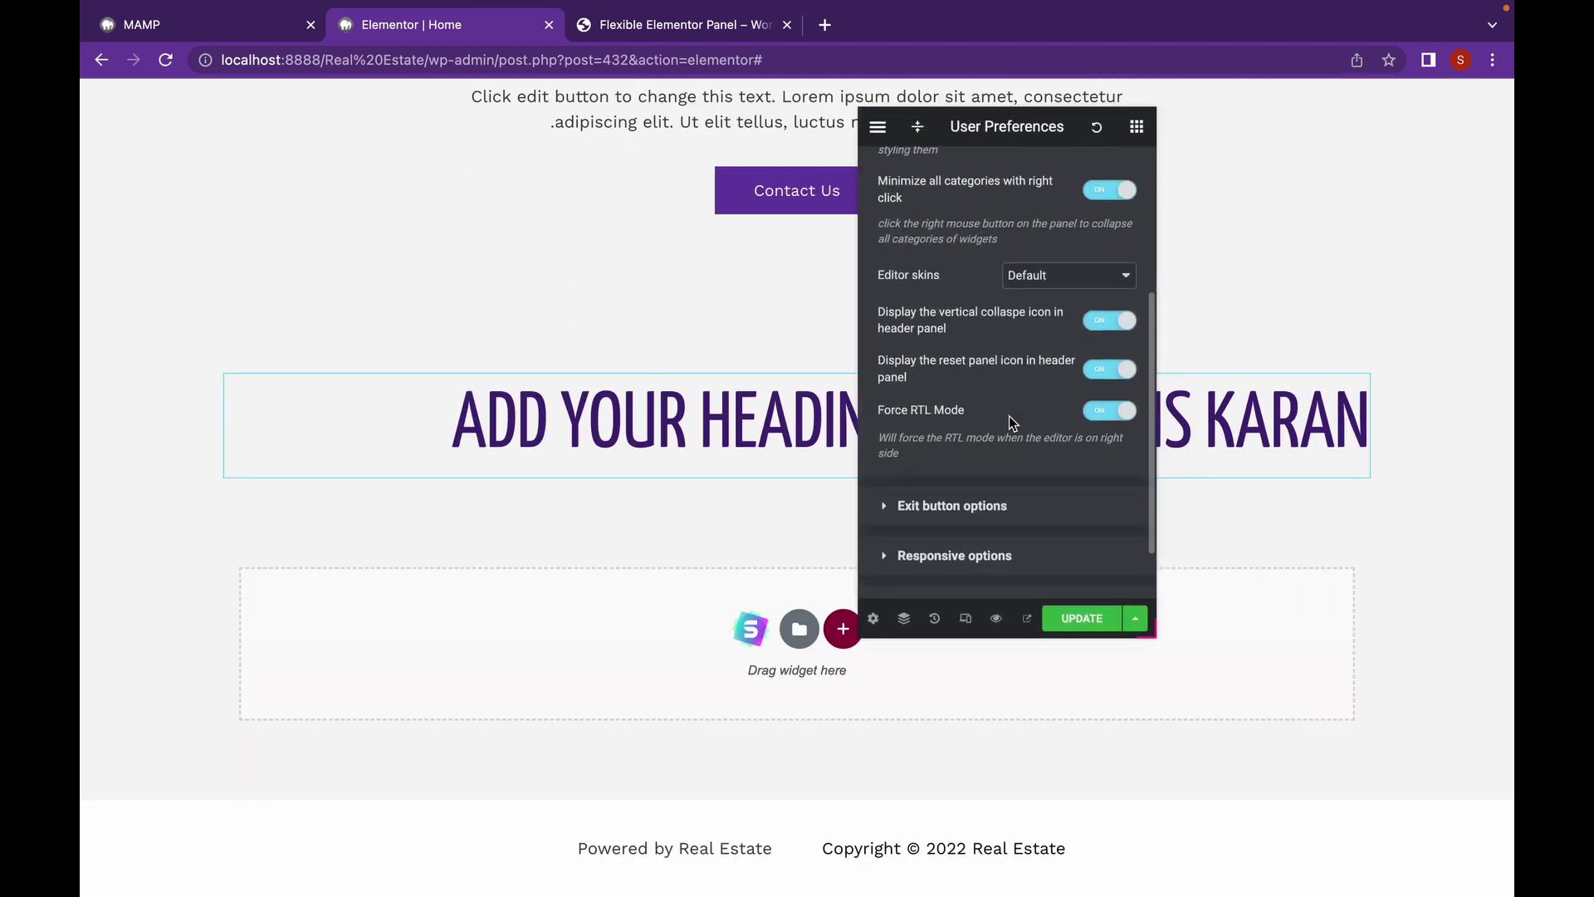
pyautogui.scroll(2, 1008, 415)
pyautogui.scroll(3, 1009, 415)
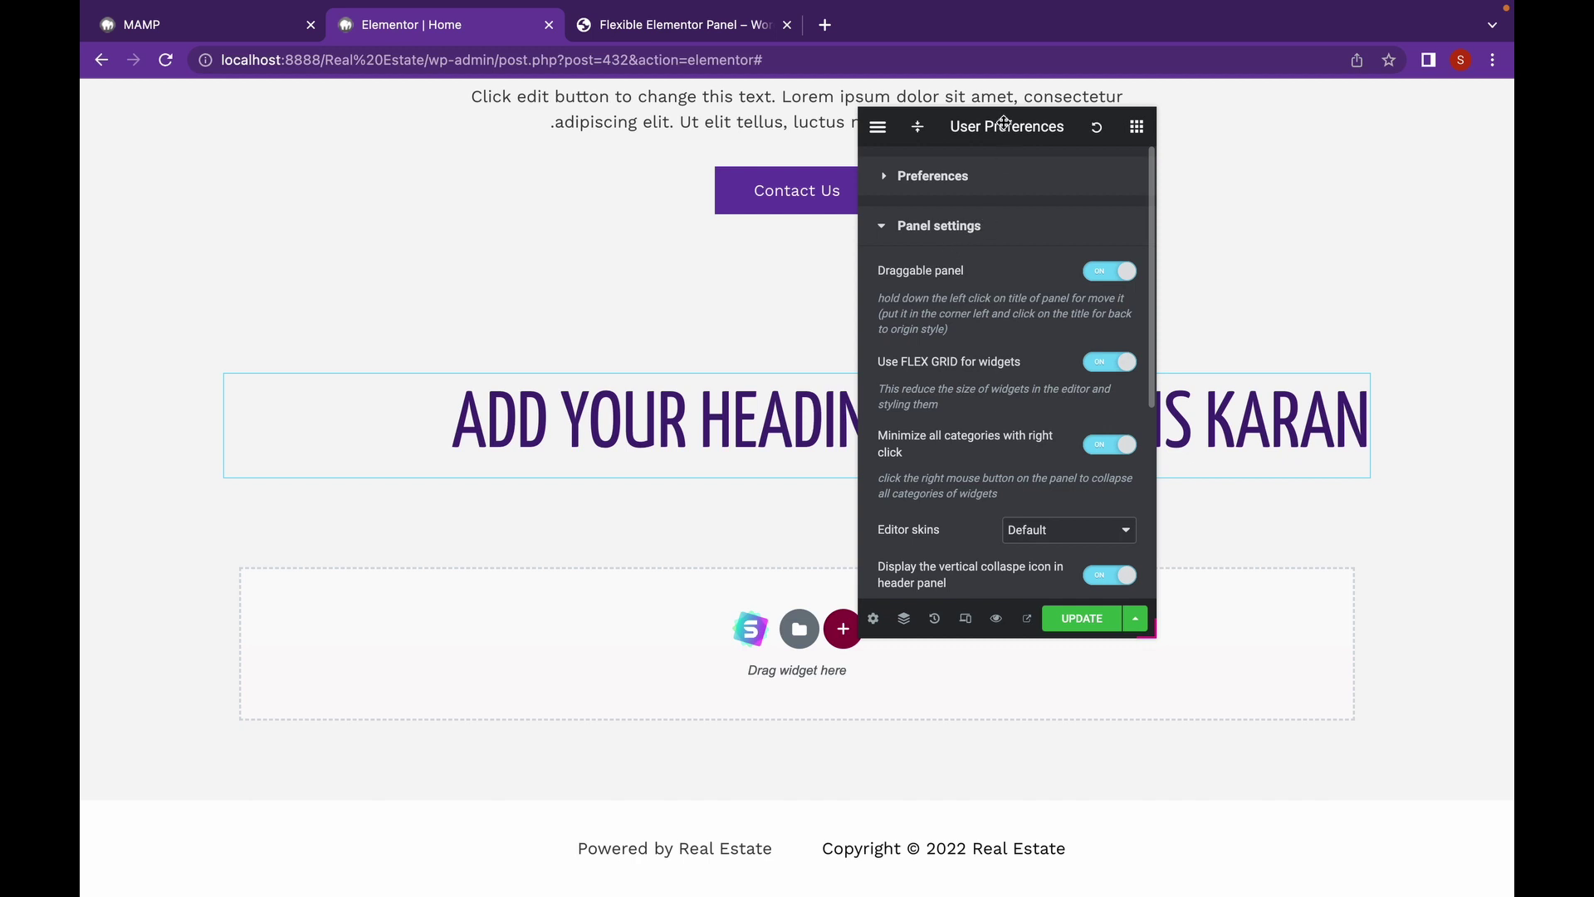
pyautogui.moveTo(998, 121); pyautogui.dragTo(686, 264)
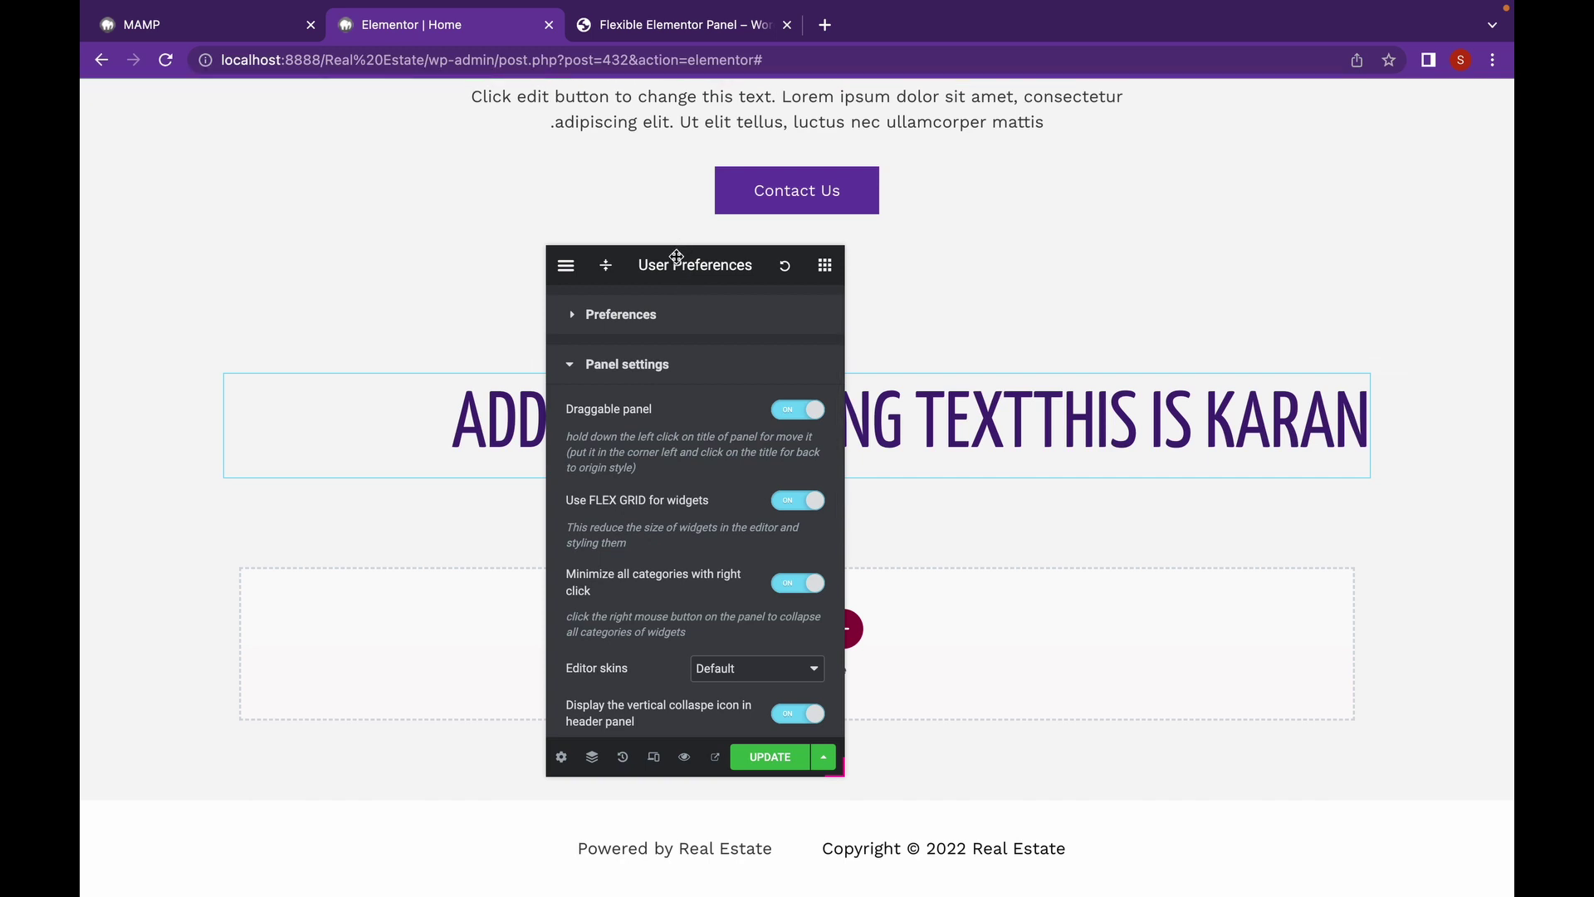
pyautogui.moveTo(669, 257); pyautogui.dragTo(1136, 533)
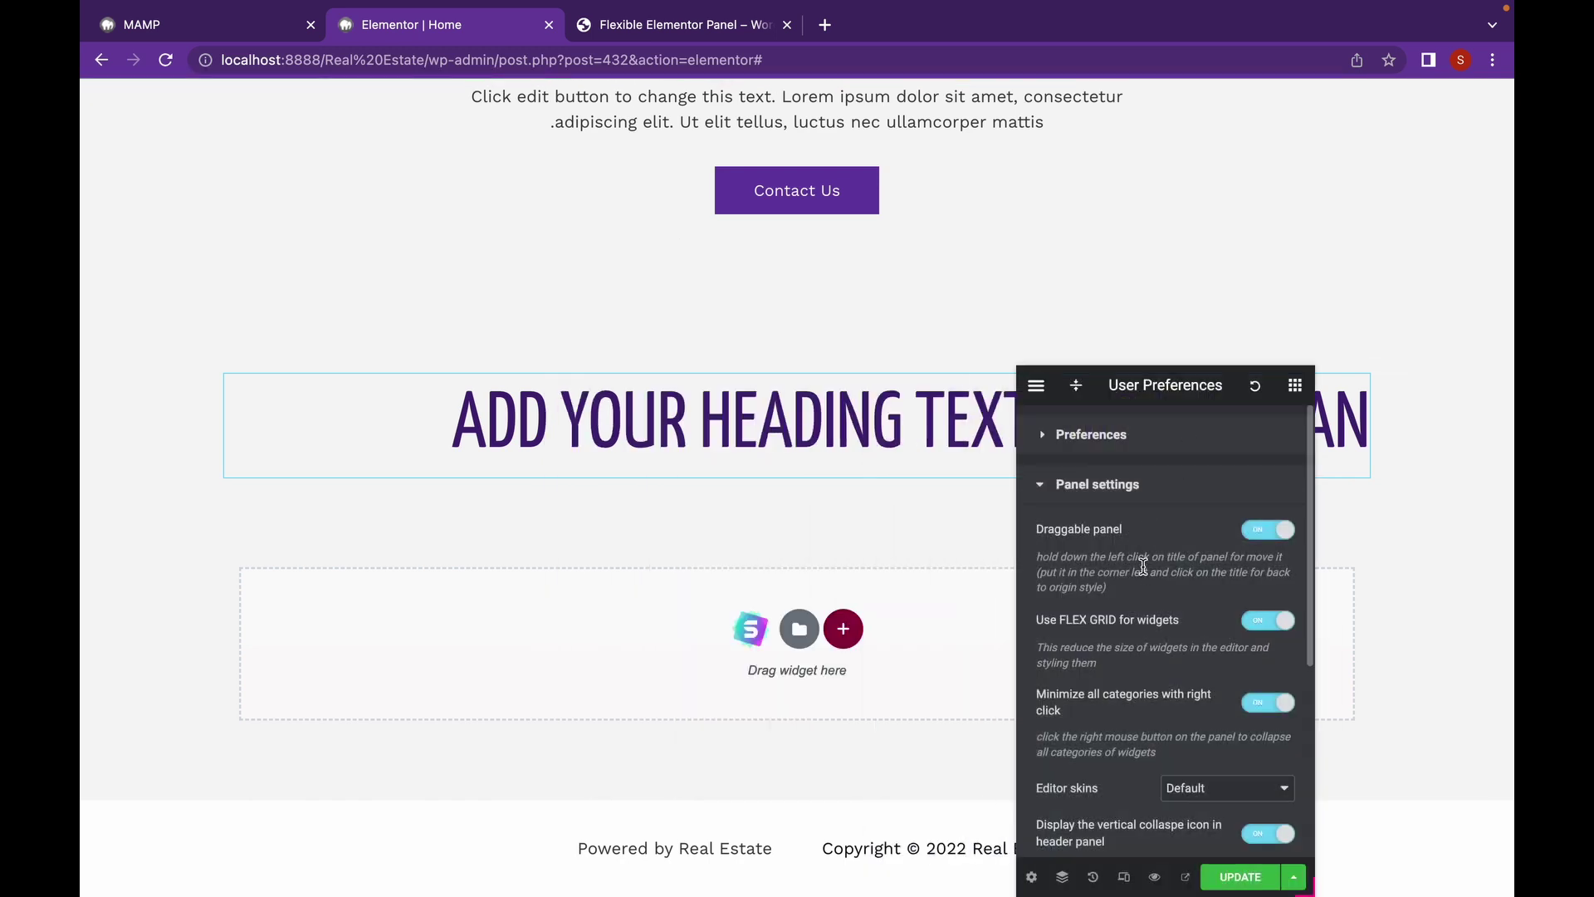
pyautogui.moveTo(1138, 388); pyautogui.dragTo(1110, 523)
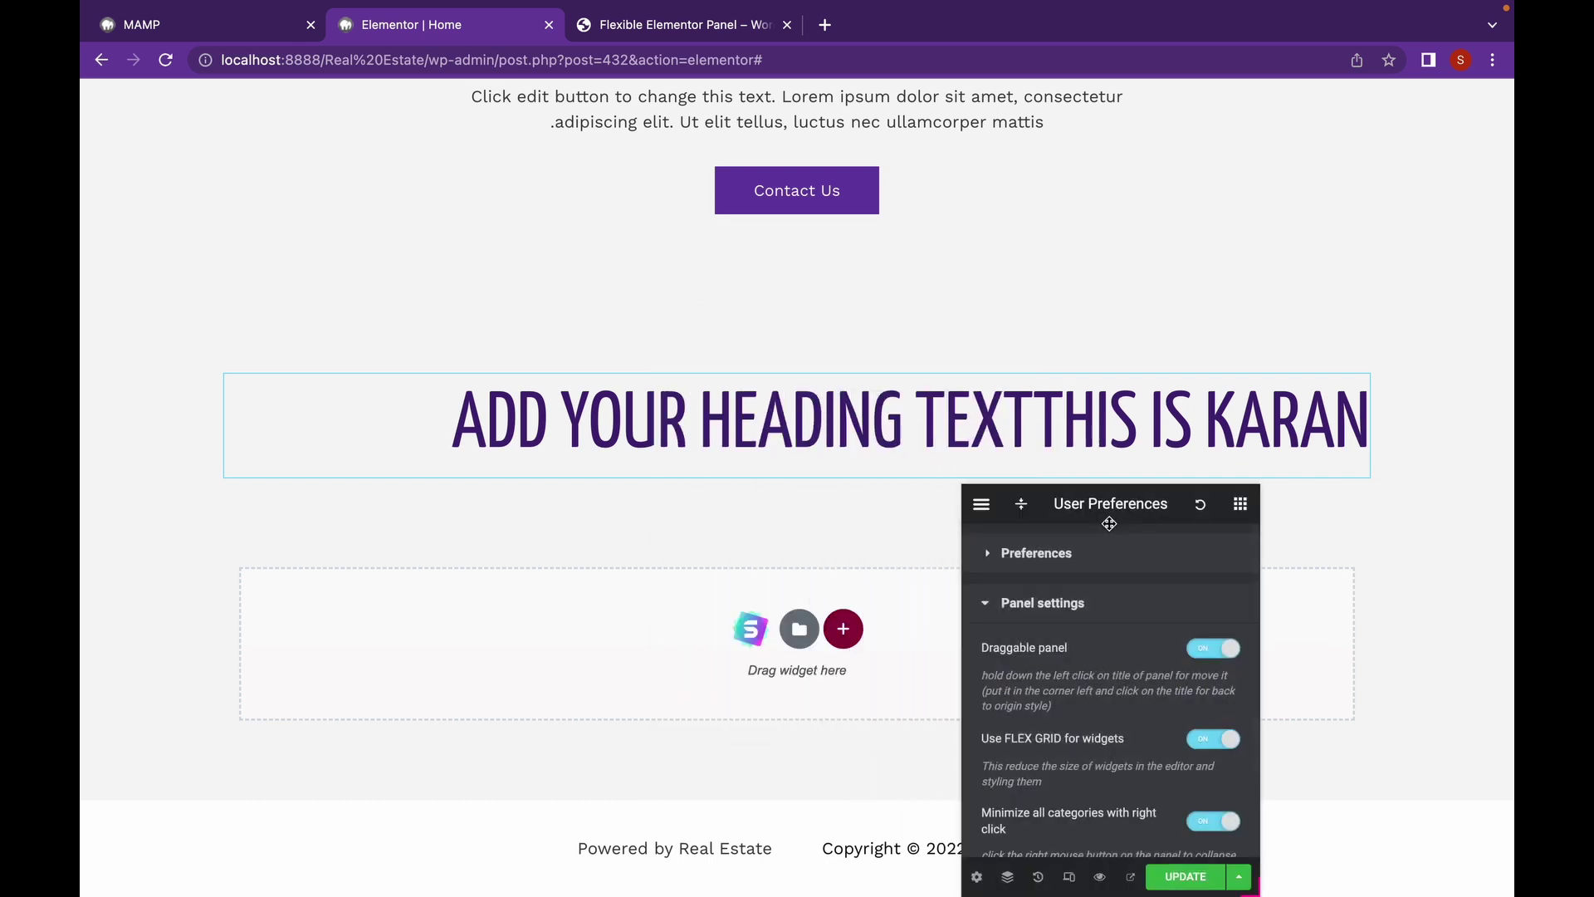